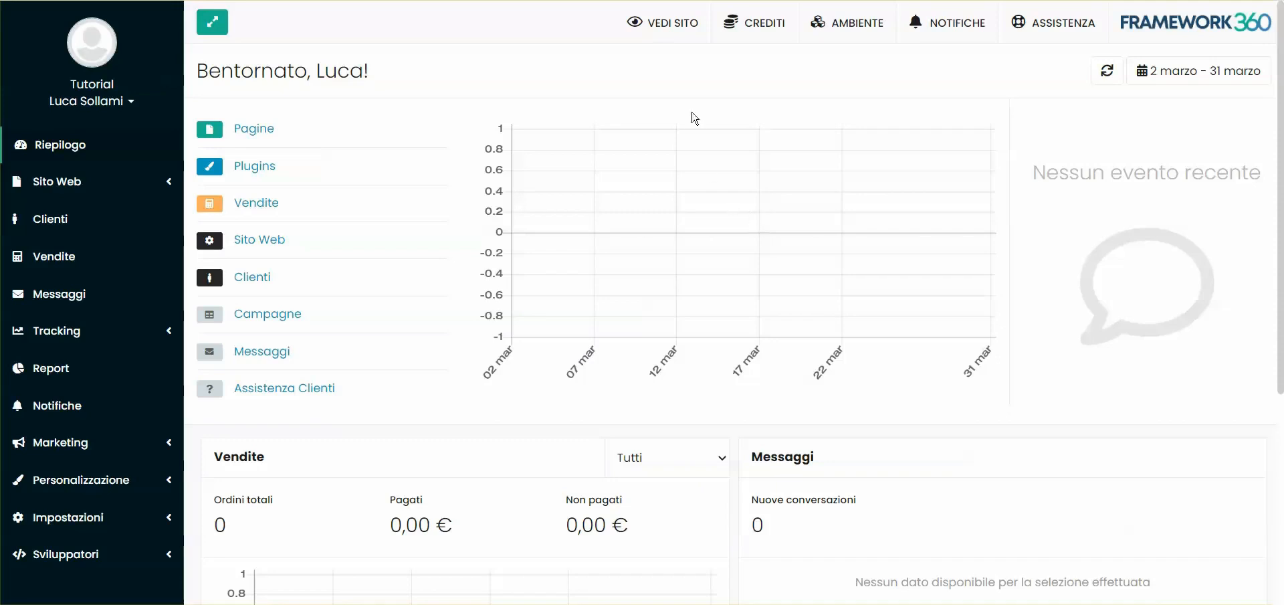
Open the public website and look over its homepage
left_click(657, 30)
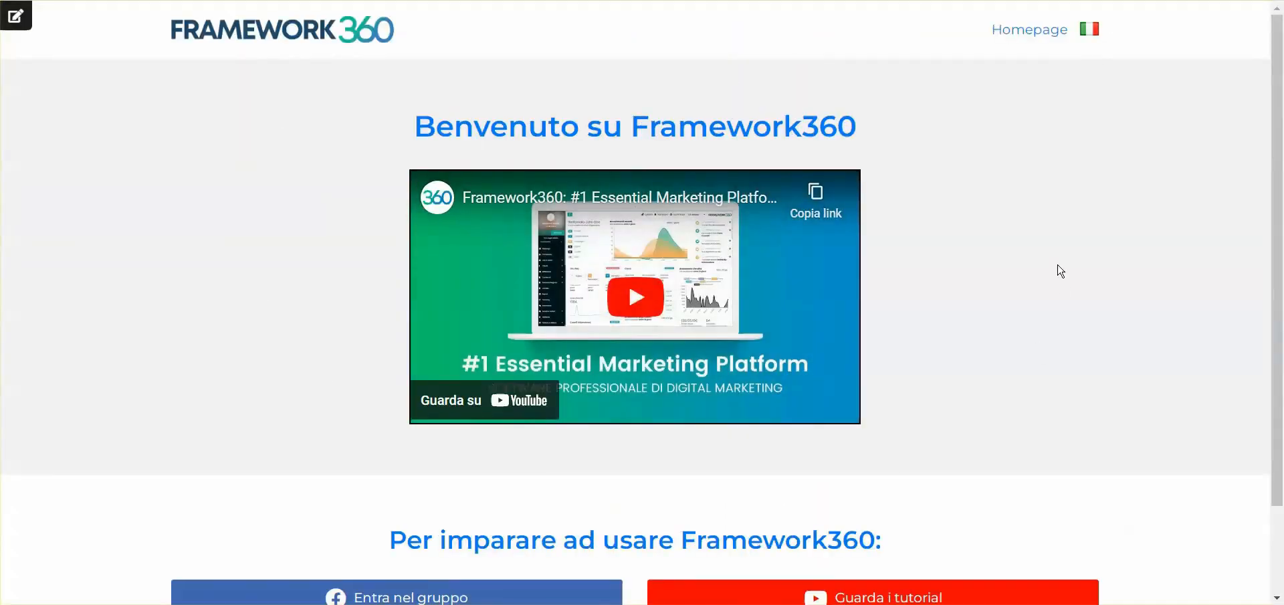
scroll(1198, 315, "down", 3)
scroll(1142, 259, "up", 3)
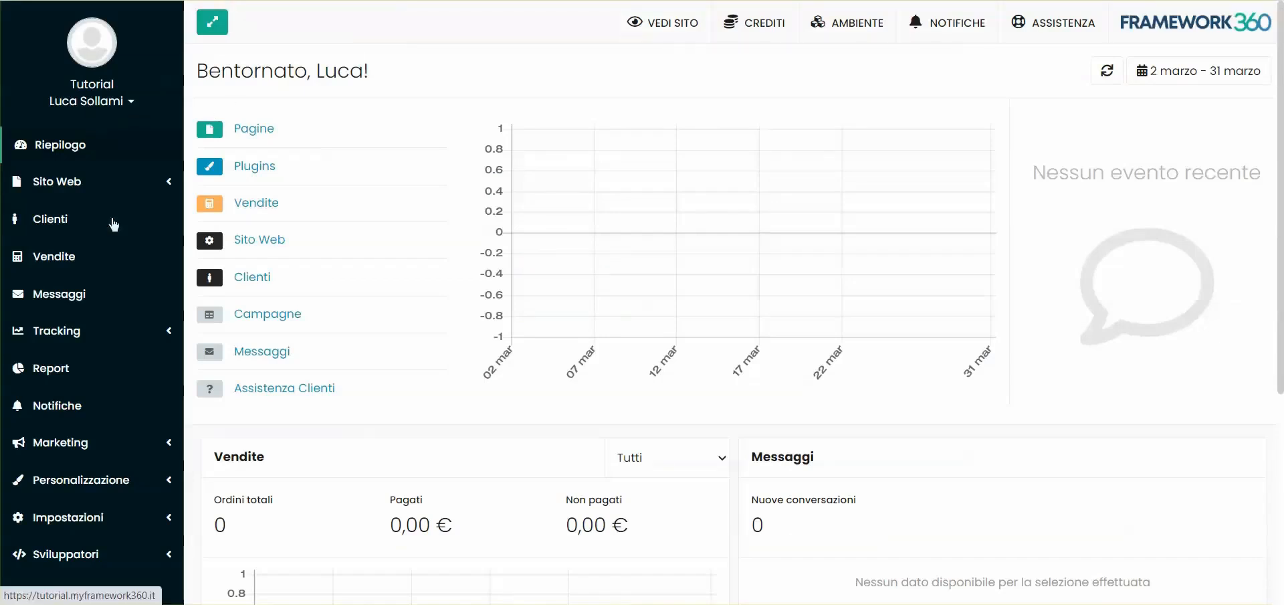
Open the plugin catalogue and search it for "affi"
left_click(93, 479)
scroll(83, 318, "down", 1)
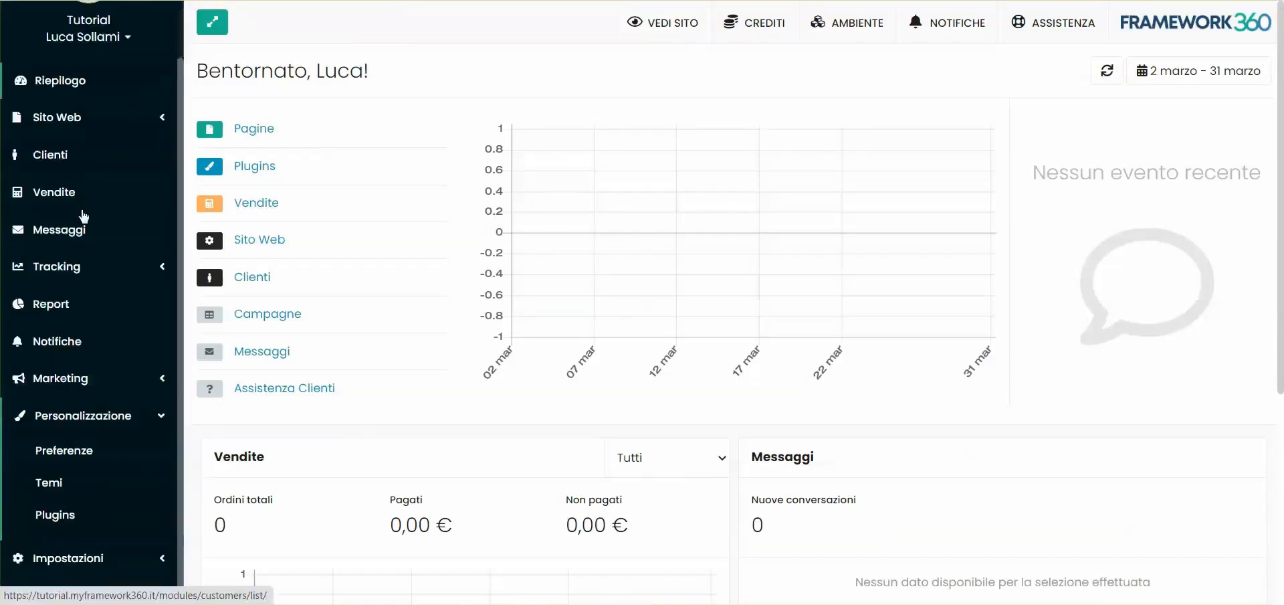
left_click(60, 506)
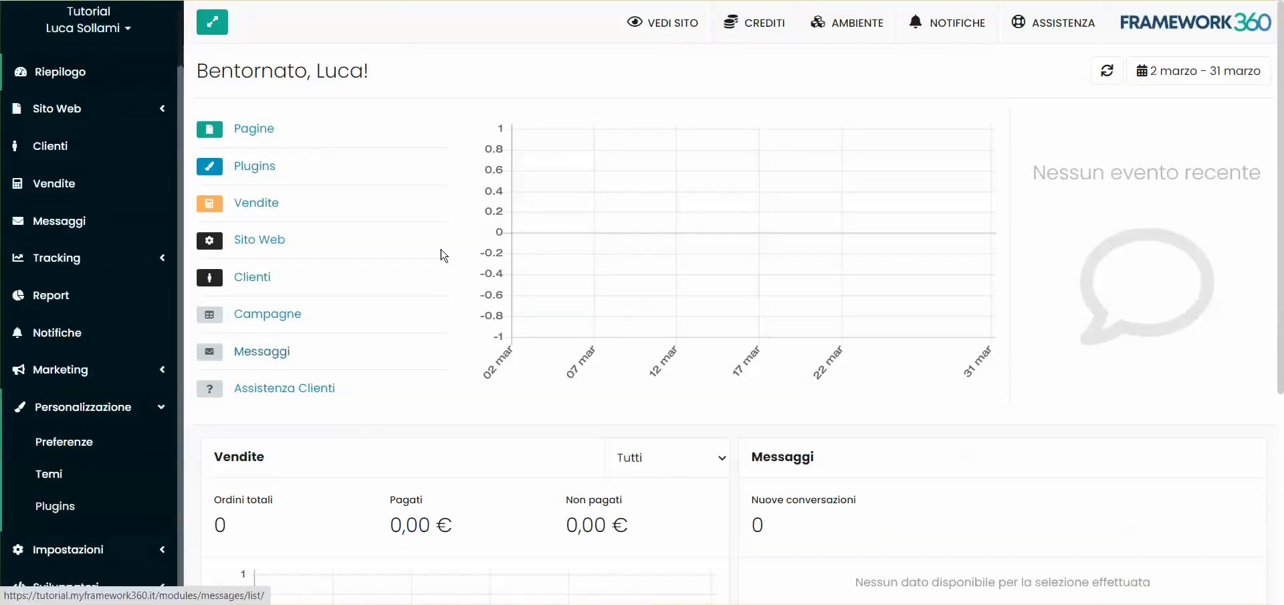
left_click(320, 140)
type("affi")
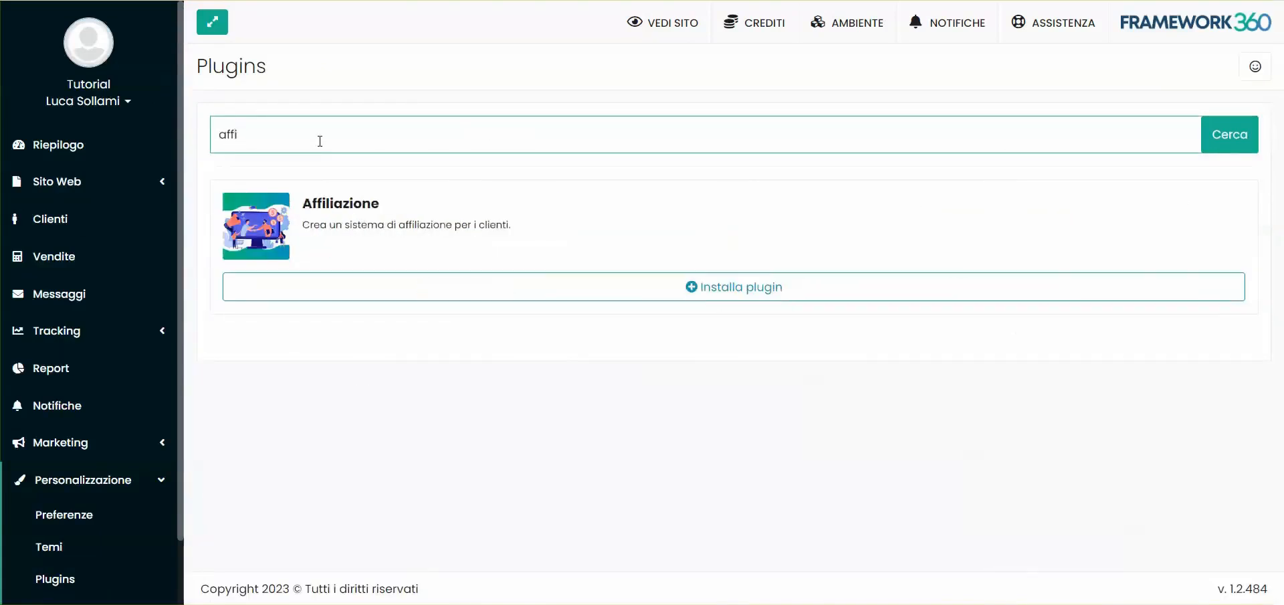
Read the Affiliazione plugin's description, install the plugin and open its preferences
left_click(713, 286)
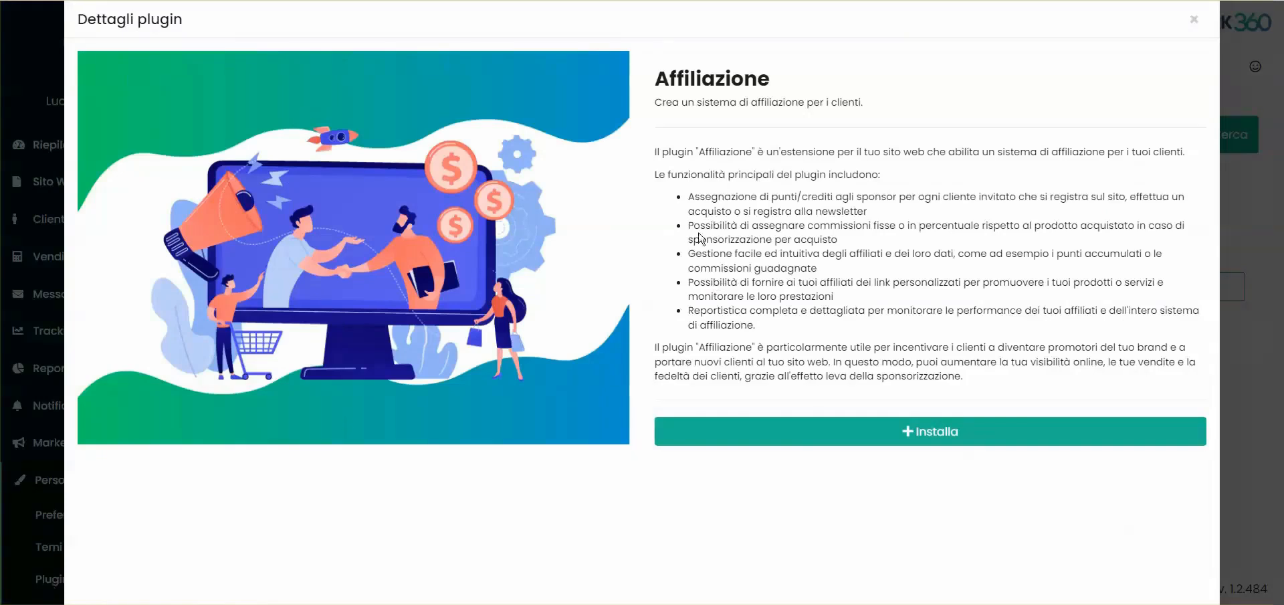
left_click_drag(658, 152, 853, 330)
left_click(853, 330)
left_click(911, 428)
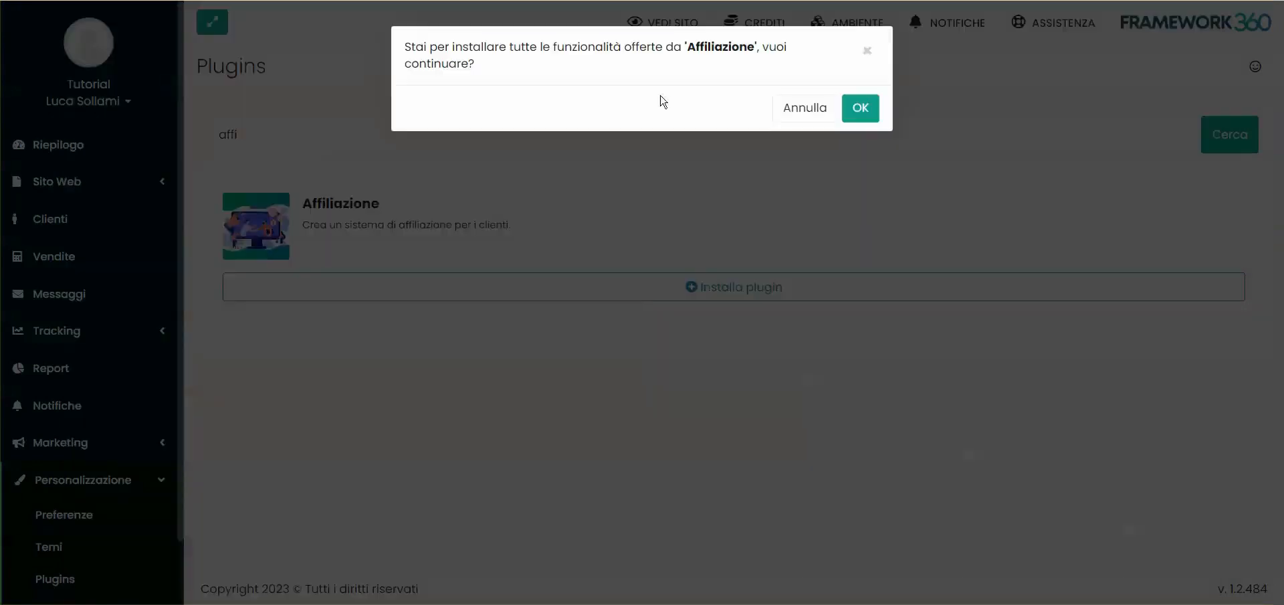
left_click(866, 110)
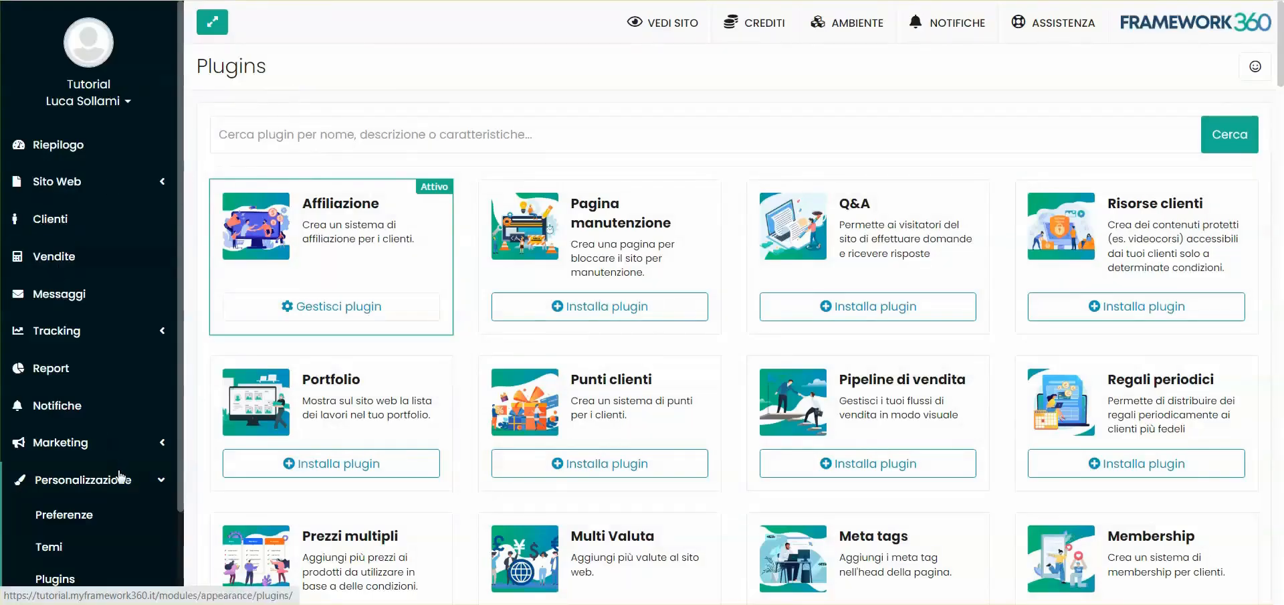
left_click(61, 516)
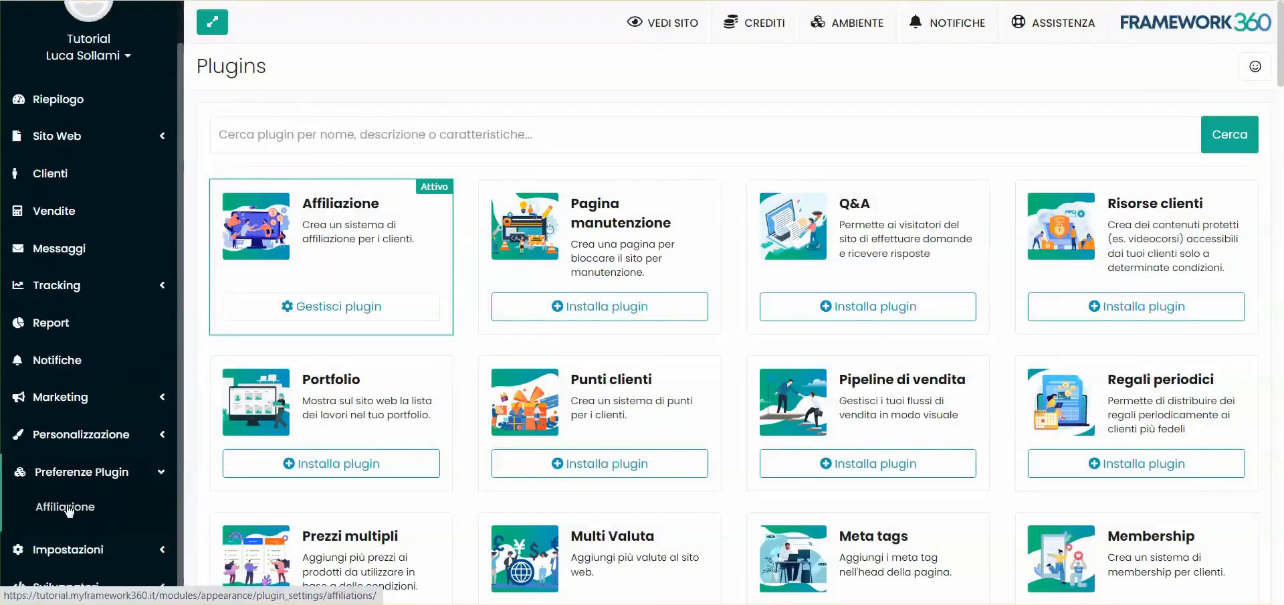
left_click(74, 510)
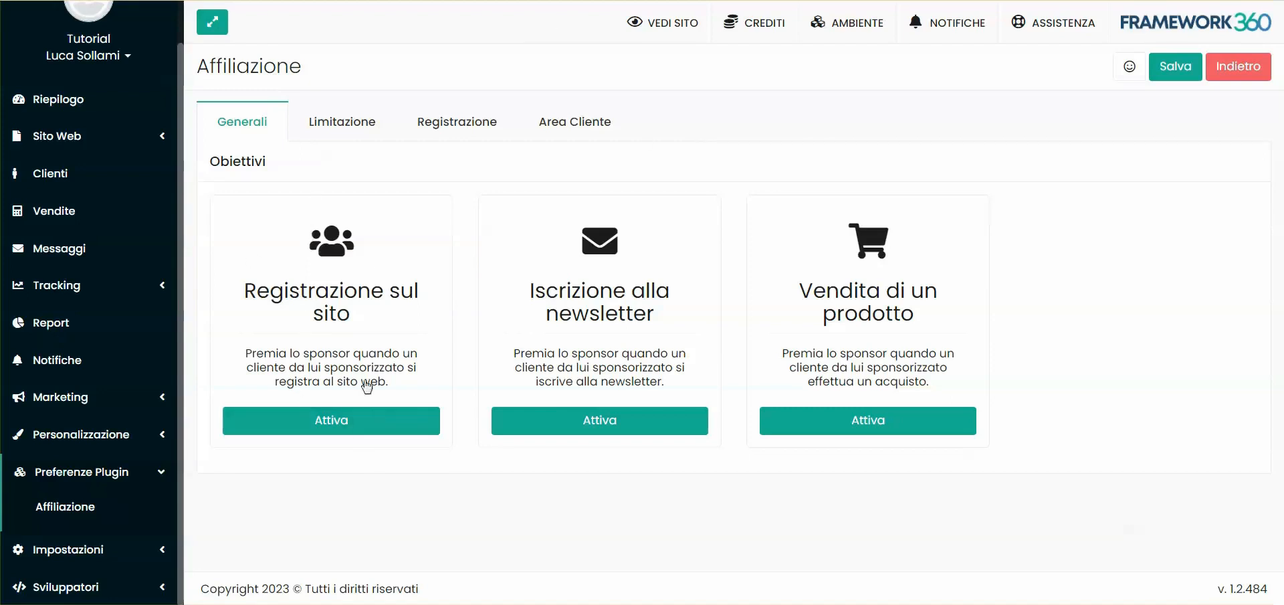
Activate the Registrazione sul sito objective and examine its point and credit rewards for sponsor and sponsored customer
left_click(345, 420)
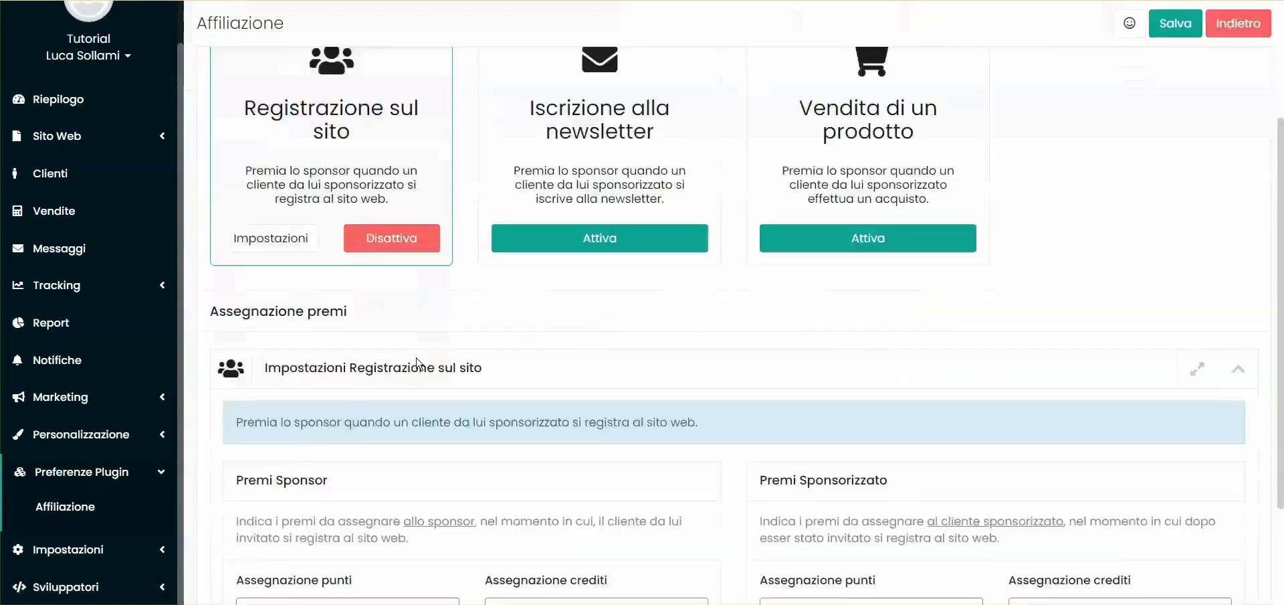
left_click_drag(226, 432, 396, 429)
left_click(343, 431)
left_click_drag(570, 433, 605, 433)
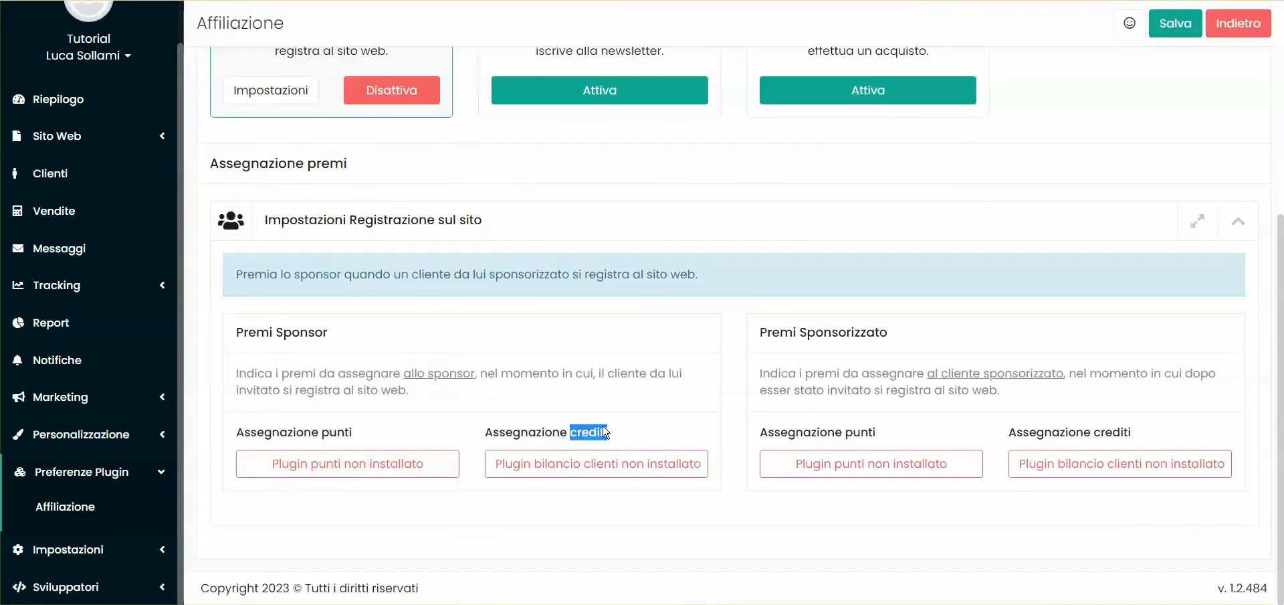
left_click_drag(249, 333, 361, 337)
left_click(864, 339)
scroll(736, 342, "up", 5)
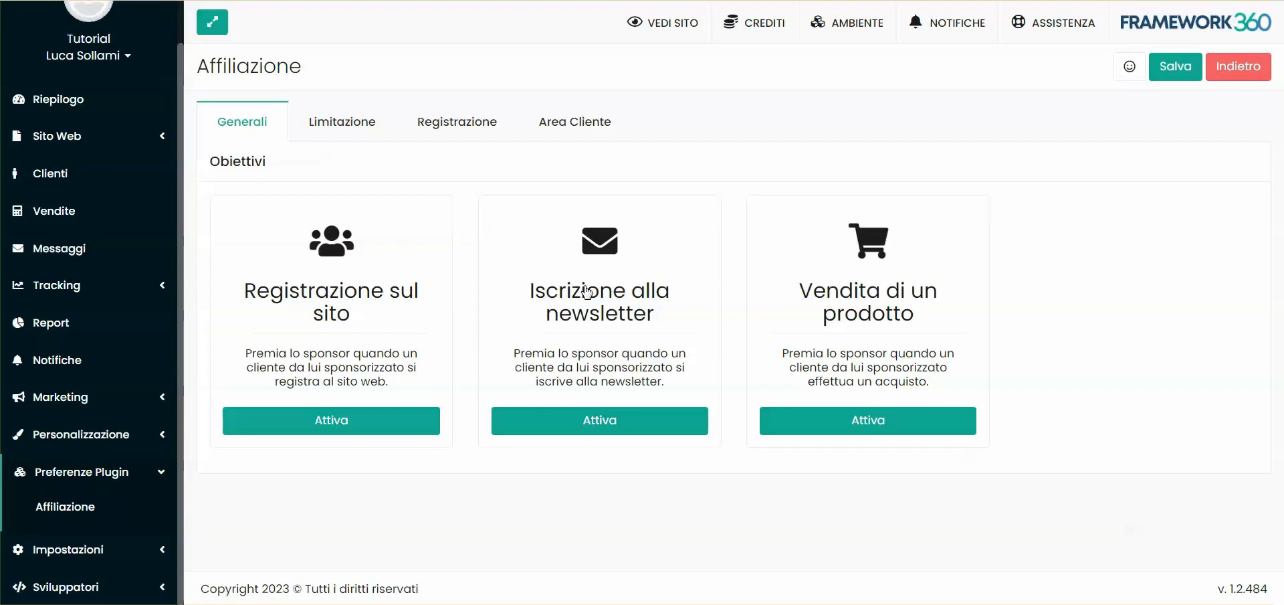
Activate the Iscrizione alla newsletter objective, examine its sponsor and sponsored-customer rewards, and deactivate it again
left_click(611, 419)
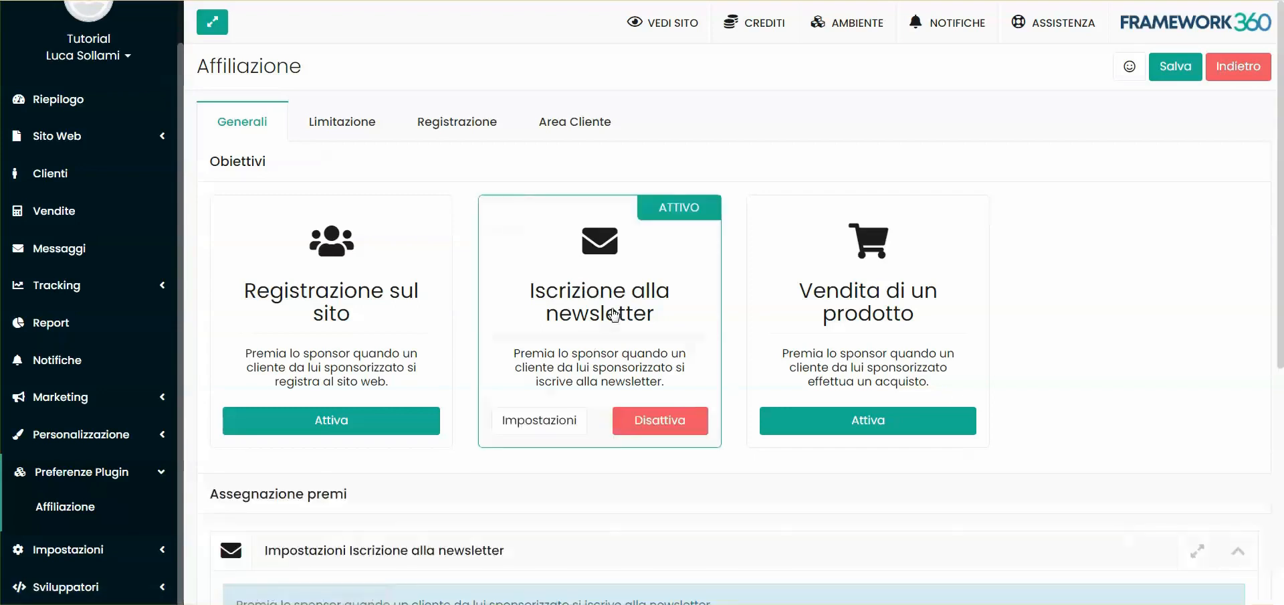
scroll(614, 314, "down", 5)
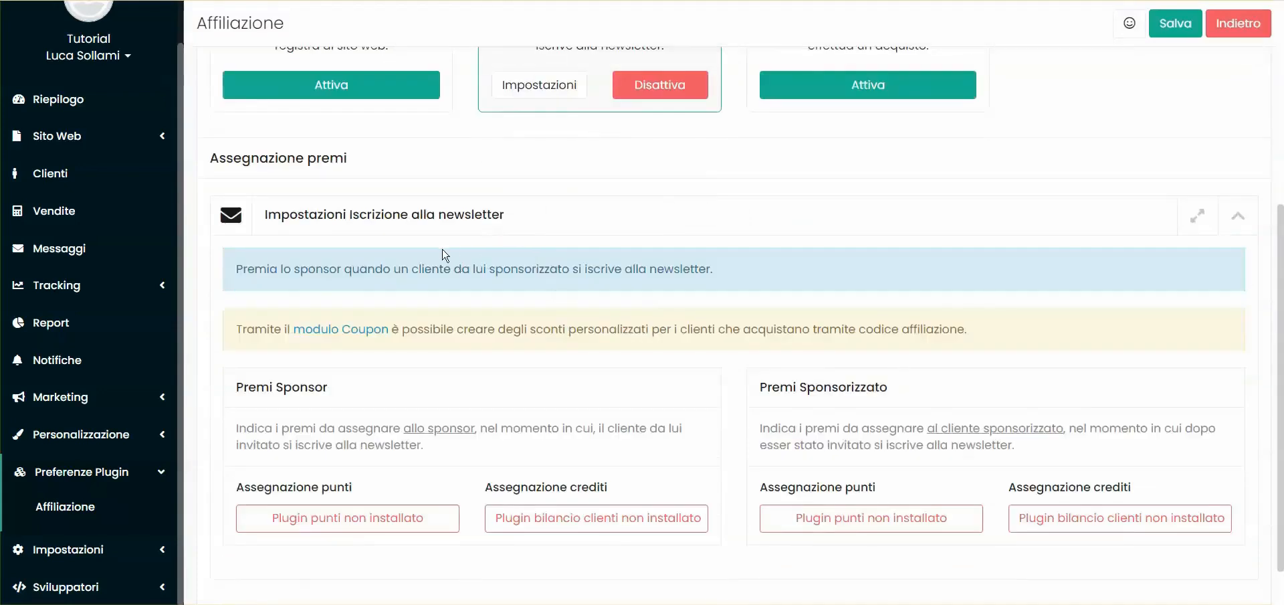
scroll(442, 255, "down", 1)
left_click_drag(235, 433, 364, 431)
left_click(385, 428)
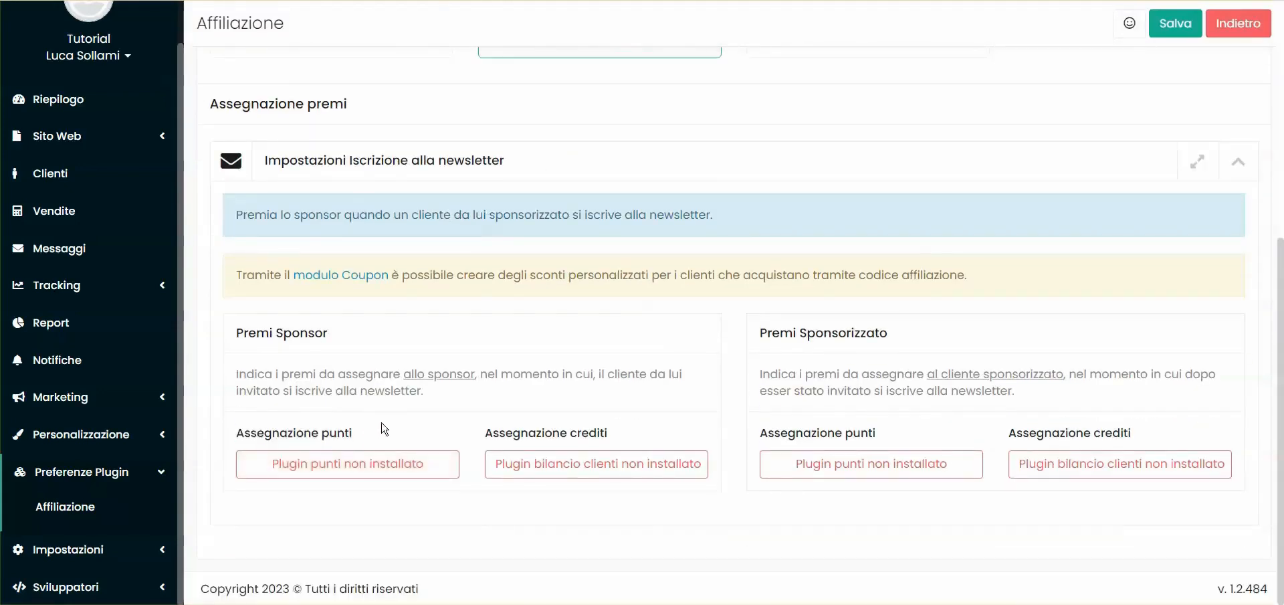
double_click(323, 336)
double_click(851, 333)
left_click(778, 240)
scroll(834, 267, "up", 1)
scroll(836, 266, "up", 5)
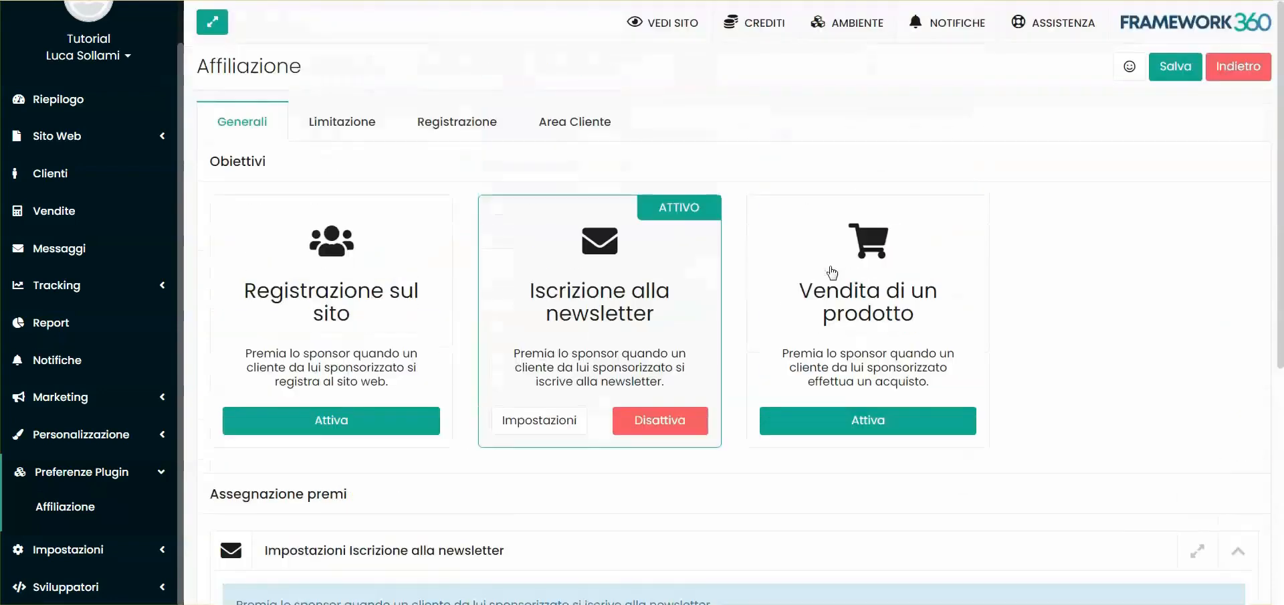
left_click(683, 419)
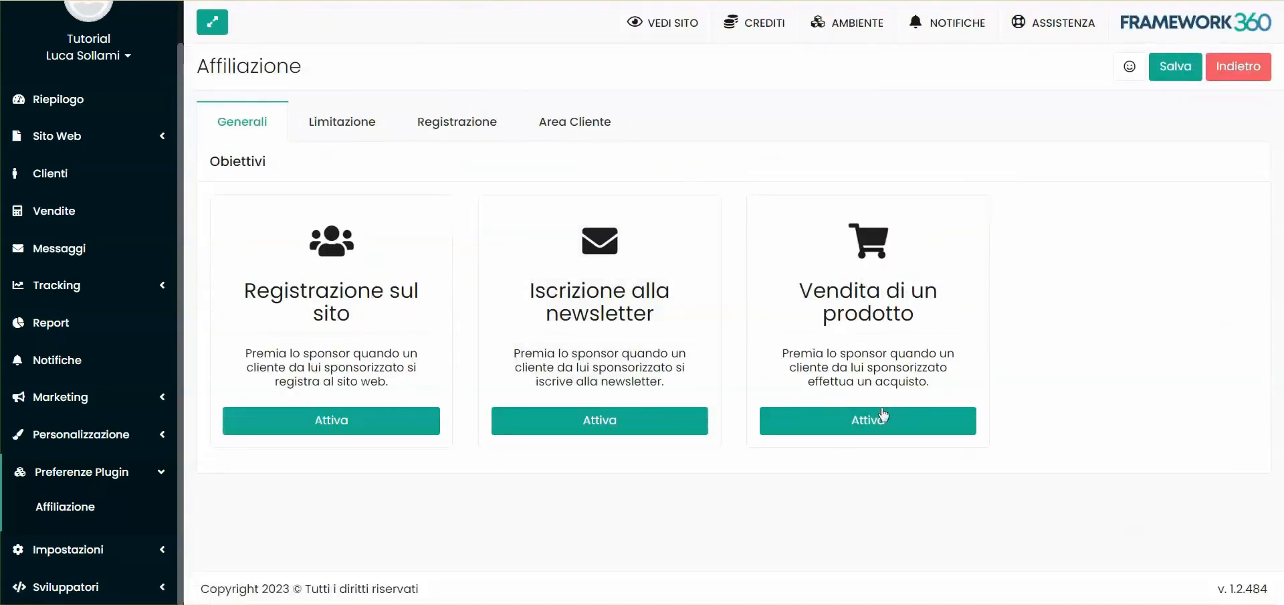
Activate the Vendita di un prodotto objective to look over its reward settings
left_click(900, 428)
scroll(925, 338, "up", 6)
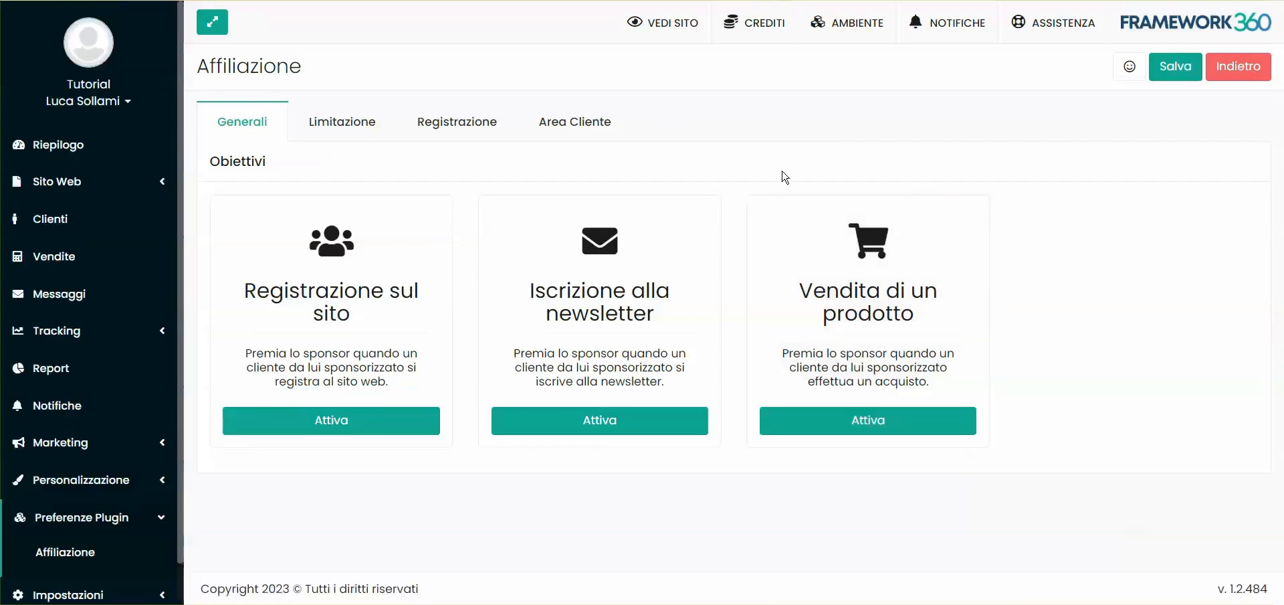
Activate the Registrazione sul sito objective and review the points and credits assignment options under Premi Sponsor
left_click(352, 431)
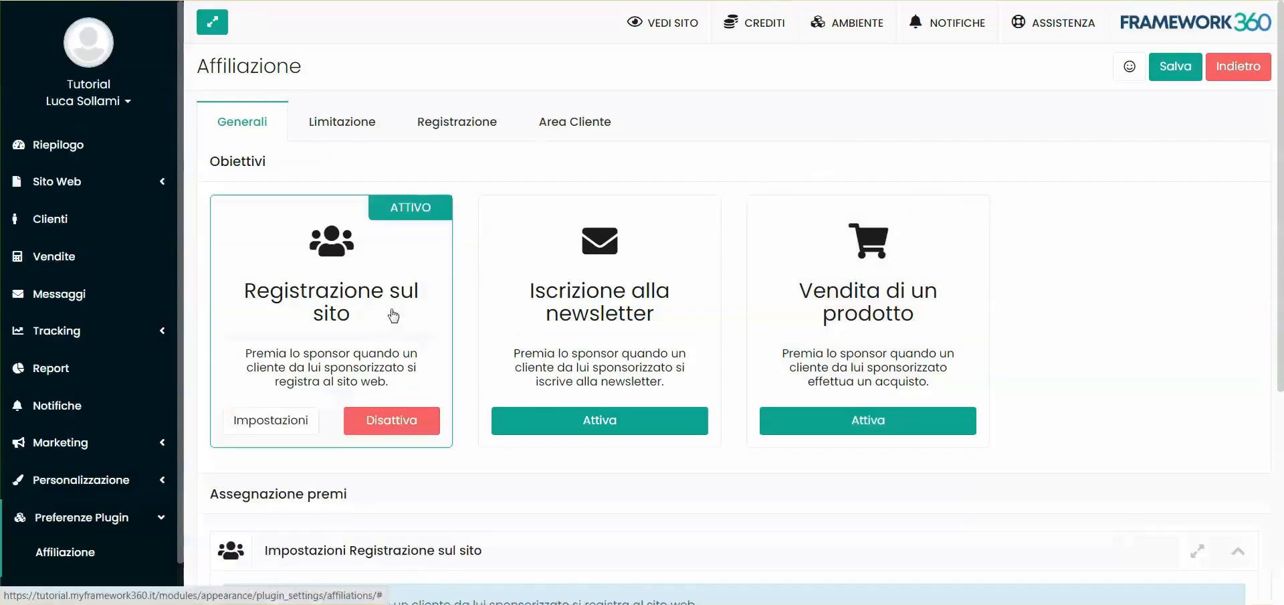
scroll(386, 338, "down", 5)
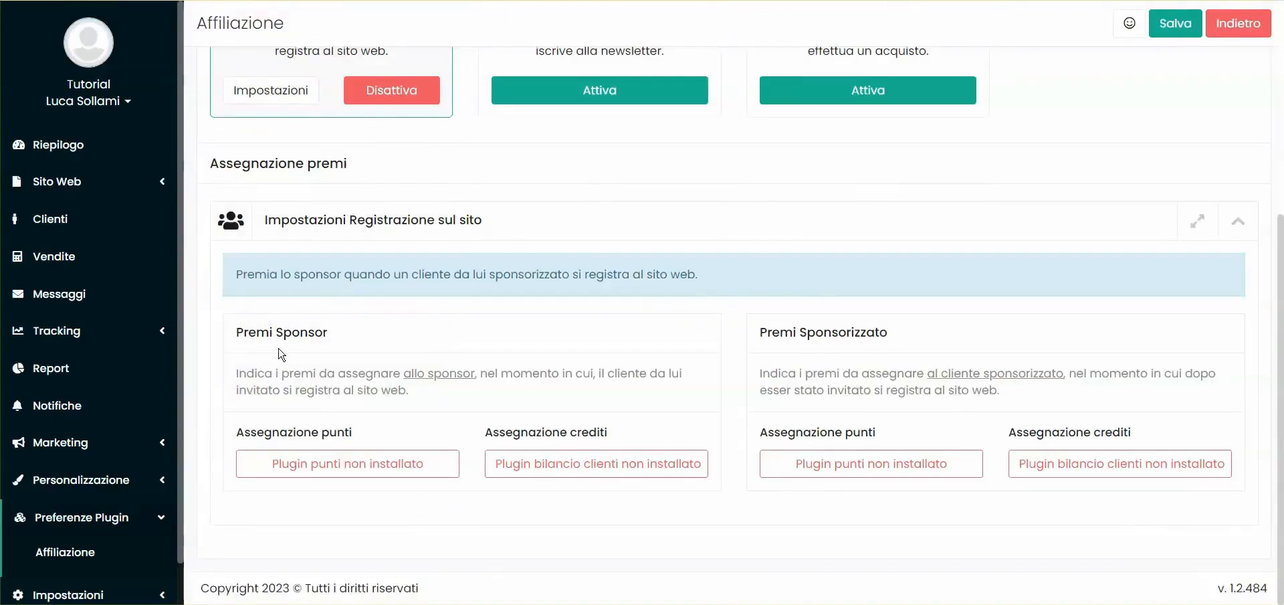
scroll(759, 314, "up", 3)
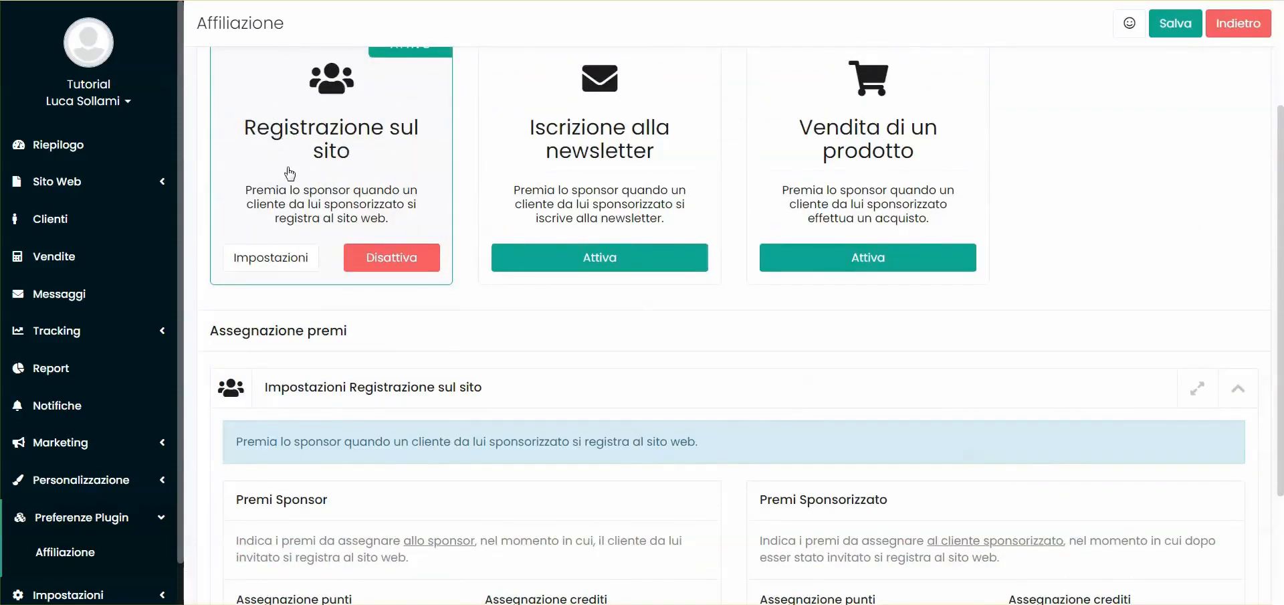
scroll(290, 173, "down", 3)
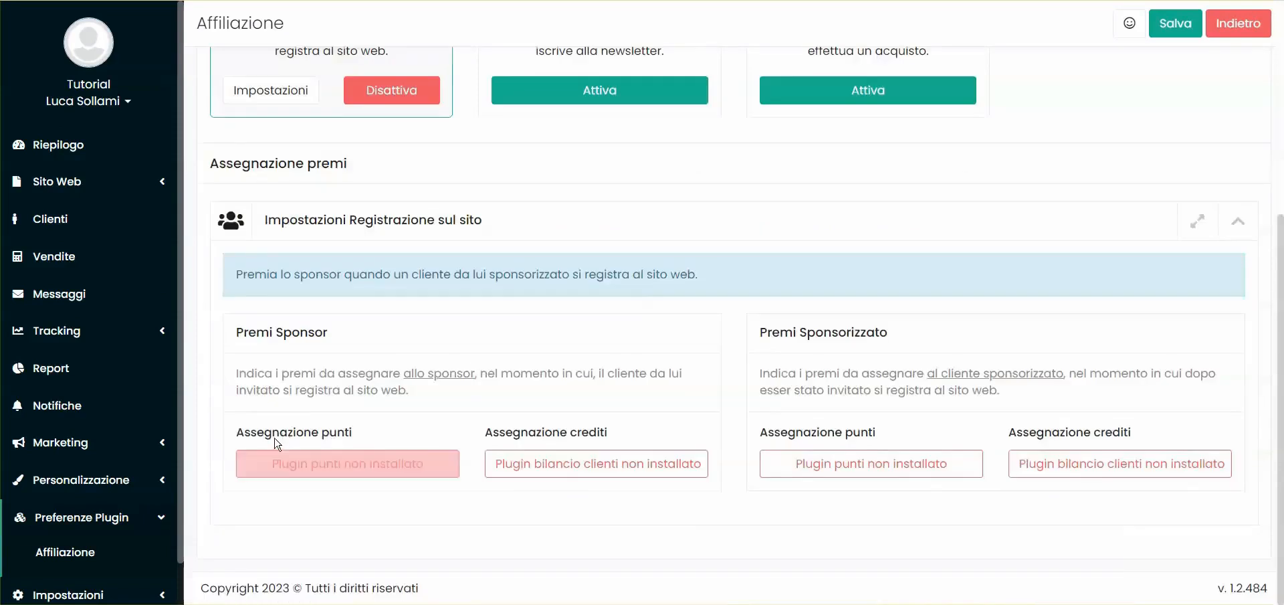
triple_click(325, 434)
double_click(584, 431)
left_click(352, 438)
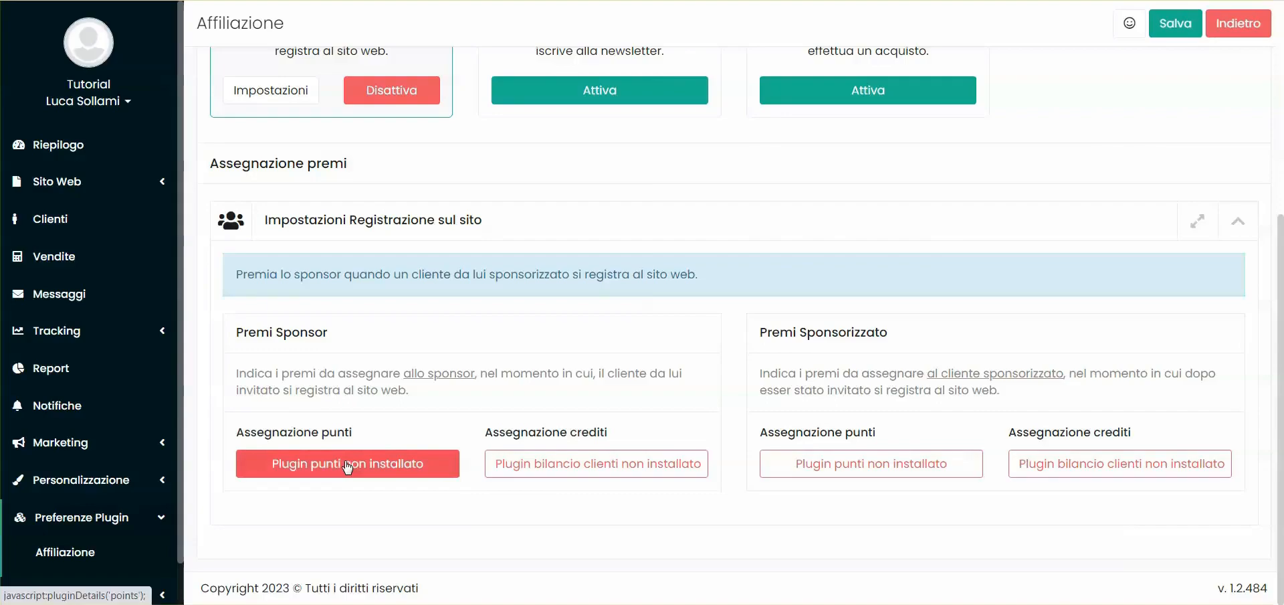
Install the missing Punti clienti plugin from the sponsor's points assignment and confirm the installation
left_click(347, 466)
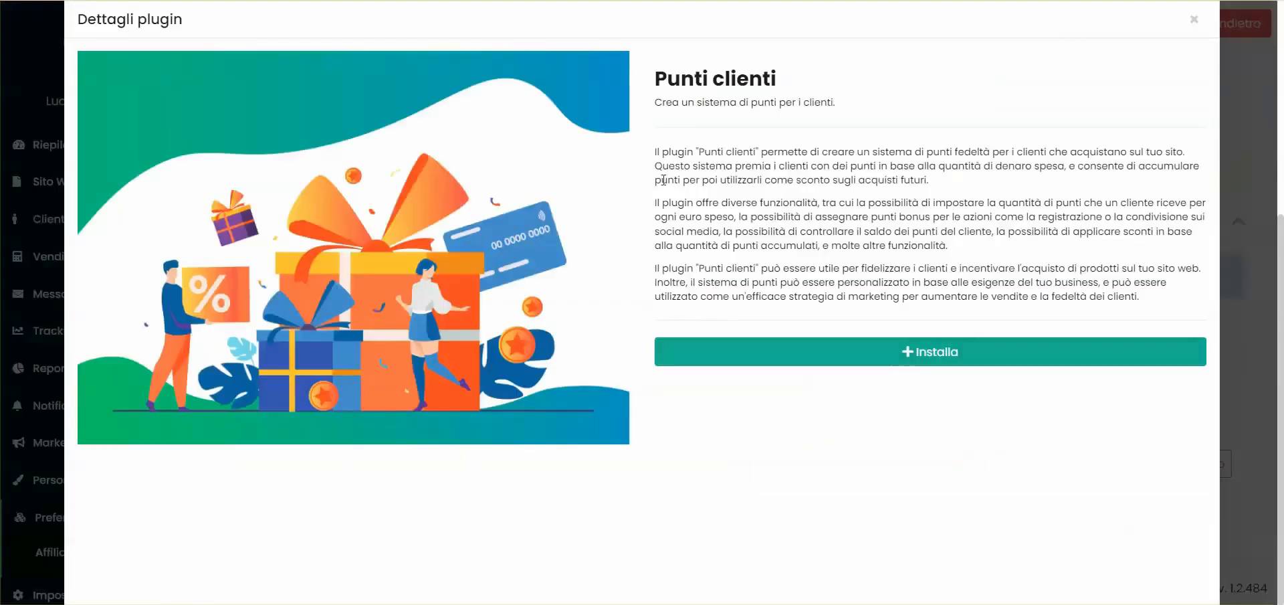
left_click(939, 351)
left_click(860, 109)
left_click(860, 91)
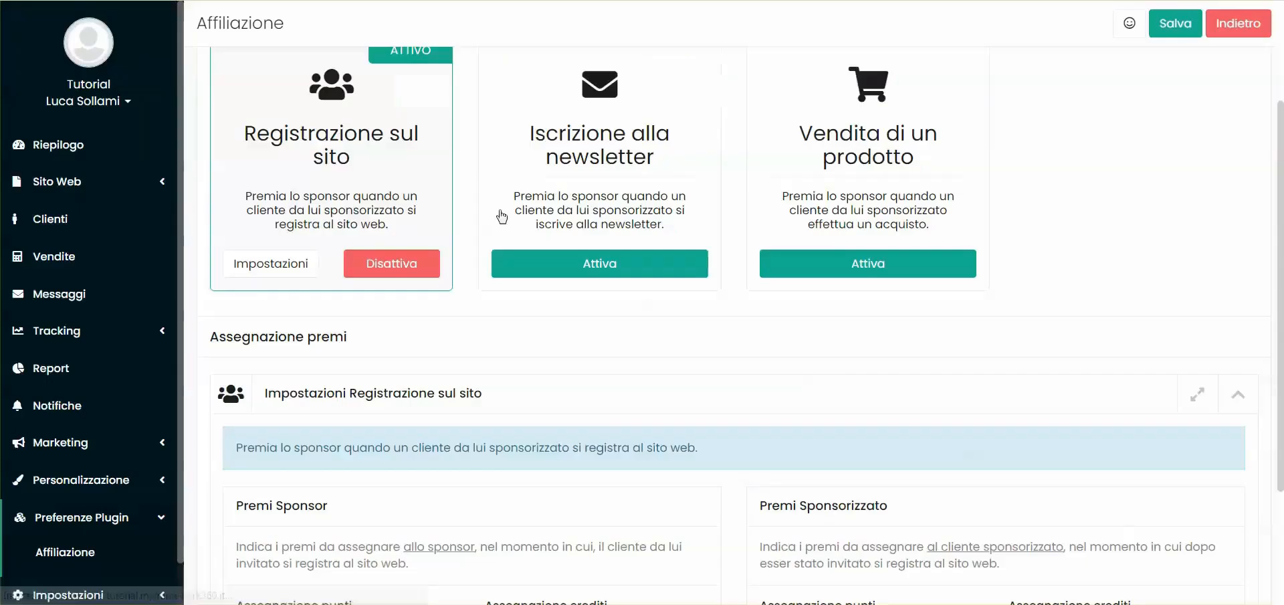
Install the missing Bilancio clienti plugin from the sponsor's credits assignment and confirm the installation
scroll(464, 358, "down", 10)
scroll(468, 348, "up", 1)
left_click(572, 254)
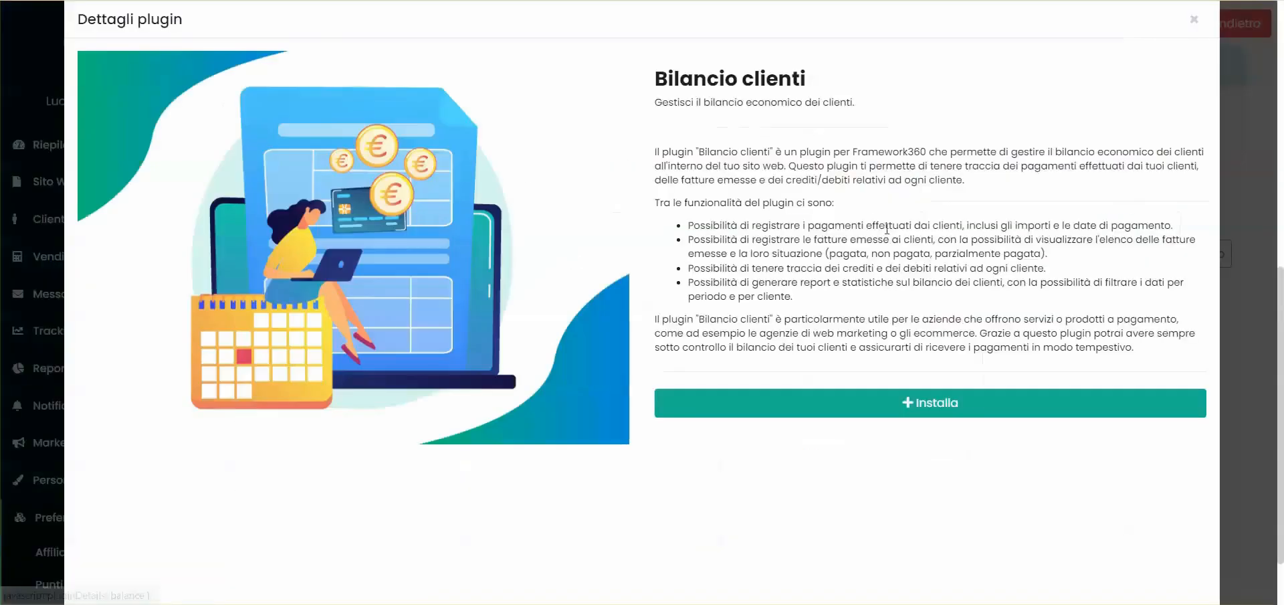
left_click(934, 403)
left_click(860, 107)
left_click(860, 93)
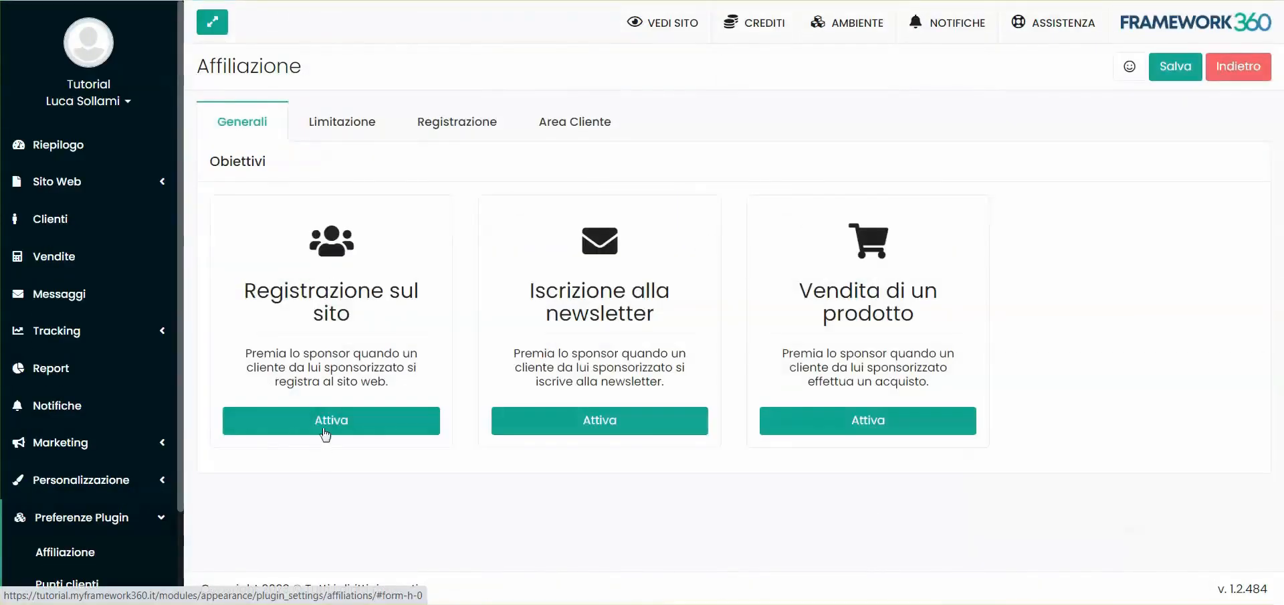
Activate the Registrazione sul sito objective and go to its points assignment for the sponsor
left_click(322, 428)
scroll(320, 189, "down", 2)
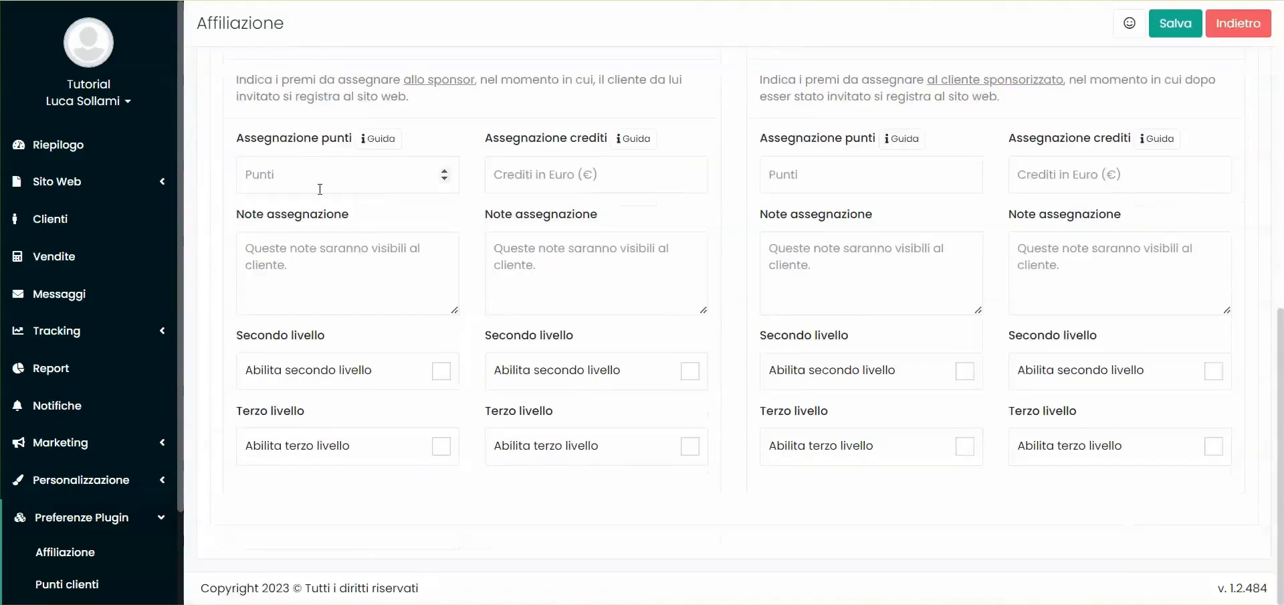
left_click_drag(238, 143, 351, 144)
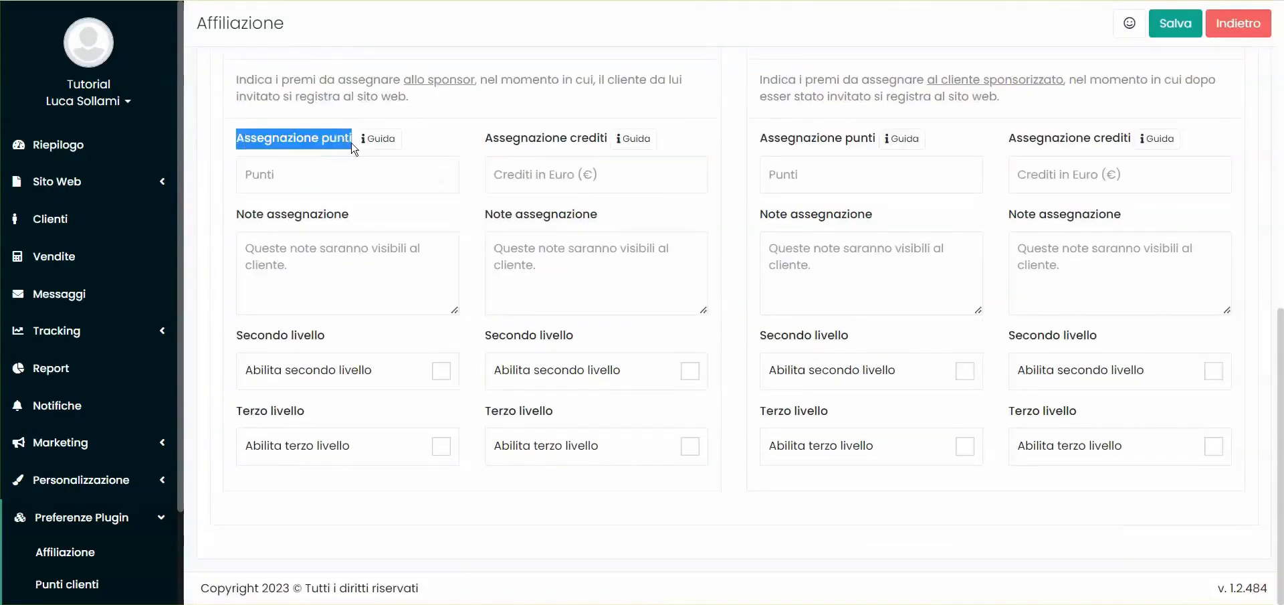
Set the sponsor's points reward for a site registration to 100
scroll(347, 141, "up", 1)
scroll(347, 141, "up", 2)
left_click(274, 121)
left_click(291, 265)
type("100")
left_click(275, 107)
Set the sponsor's credit reward for a site registration to 5 euros
double_click(824, 123)
left_click(689, 156)
scroll(422, 258, "up", 1)
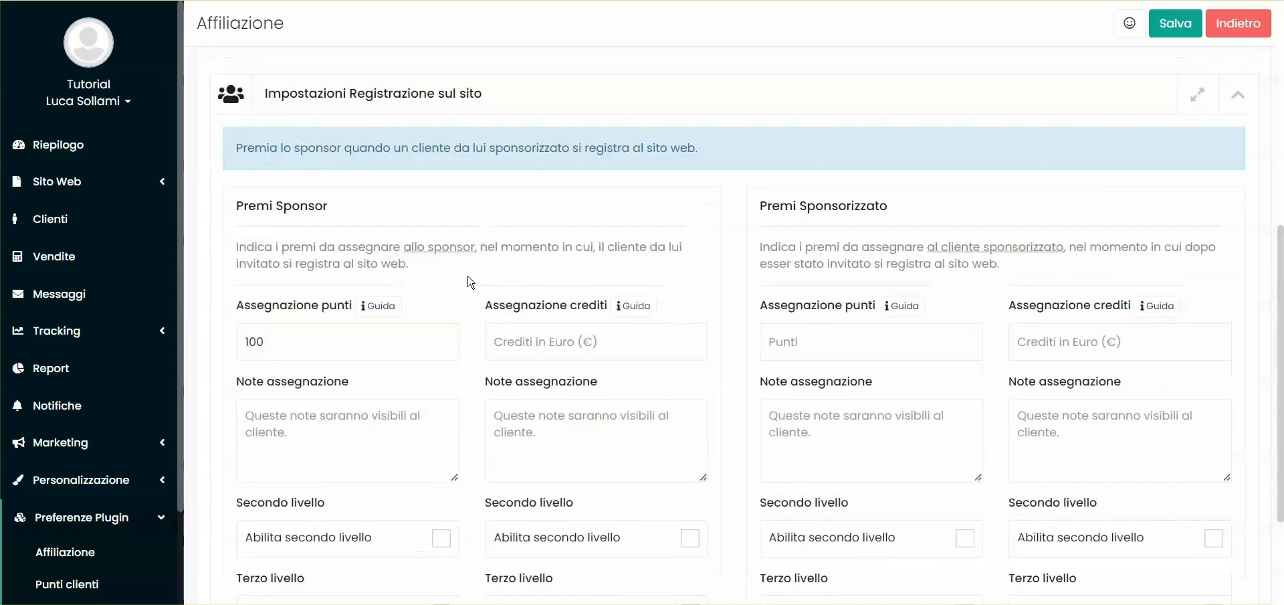
scroll(468, 281, "down", 1)
left_click(498, 259)
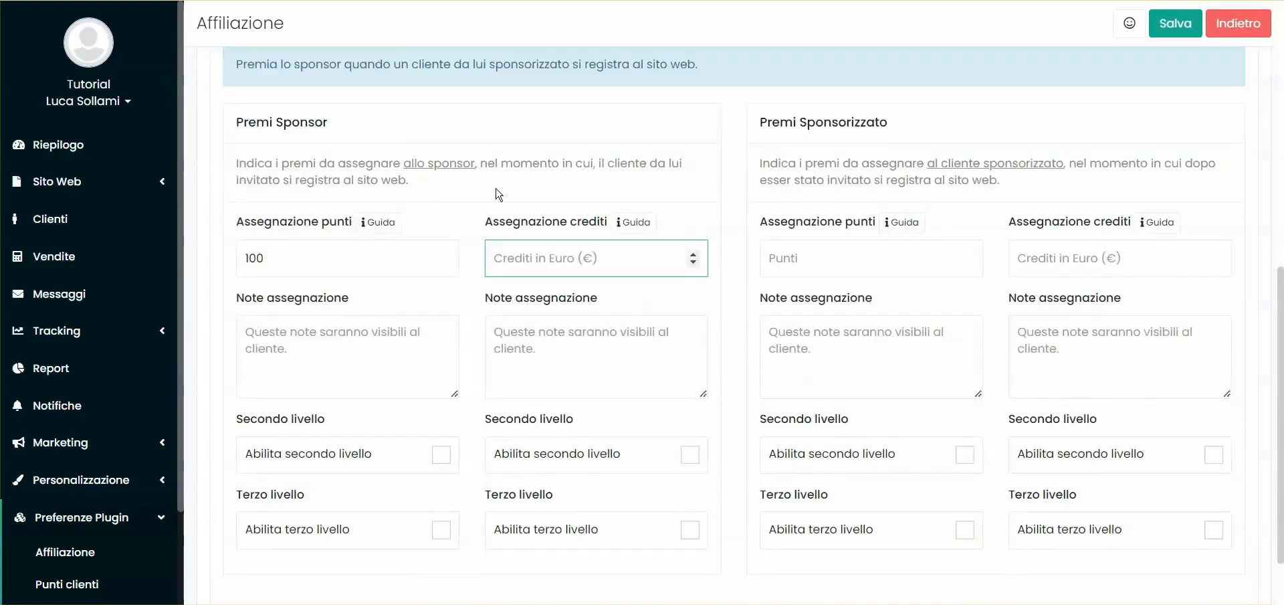
type("5")
left_click(499, 195)
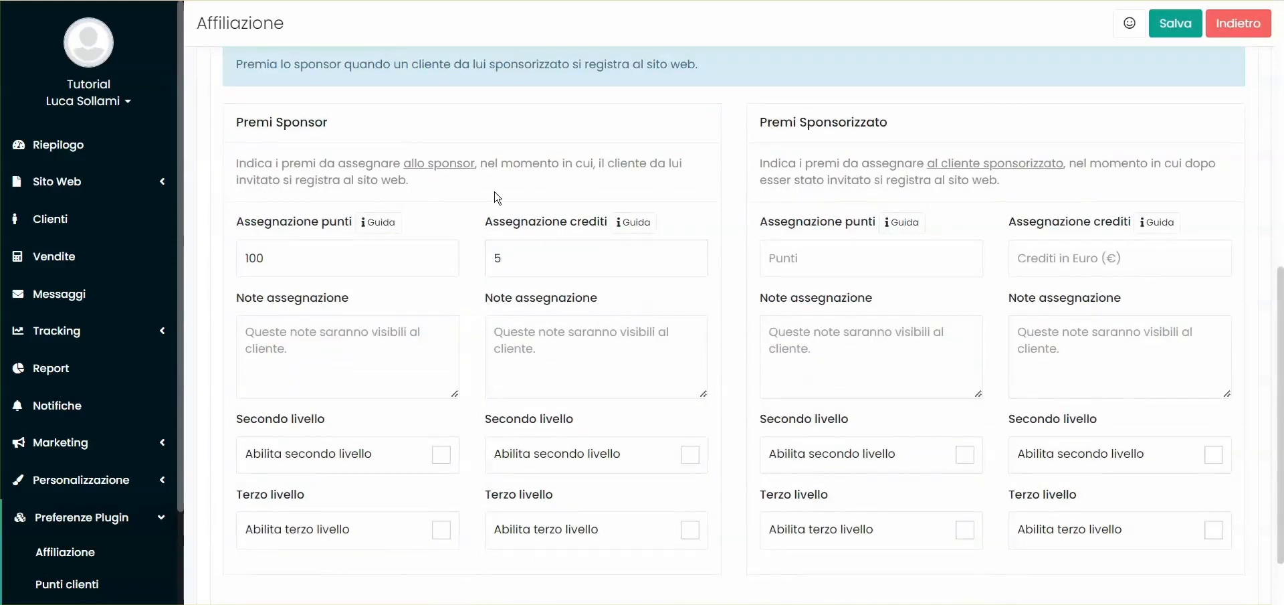
Examine the assignment note field and level options in the Premi Sponsor section
scroll(450, 210, "down", 1)
left_click(273, 266)
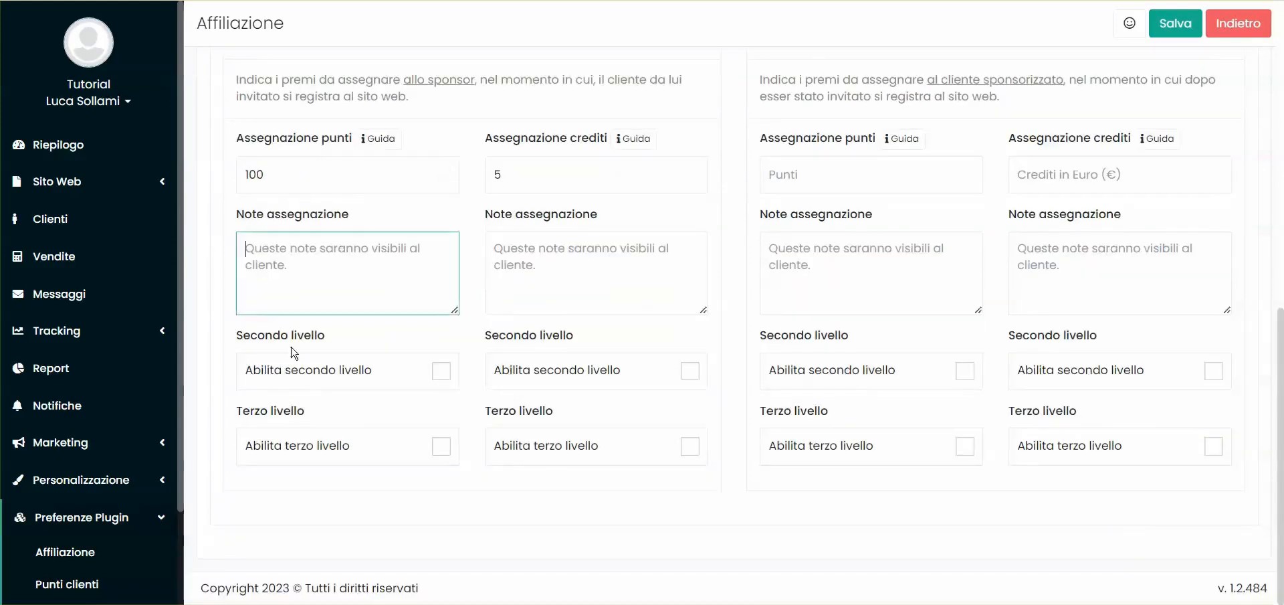
scroll(378, 235, "up", 1)
double_click(297, 122)
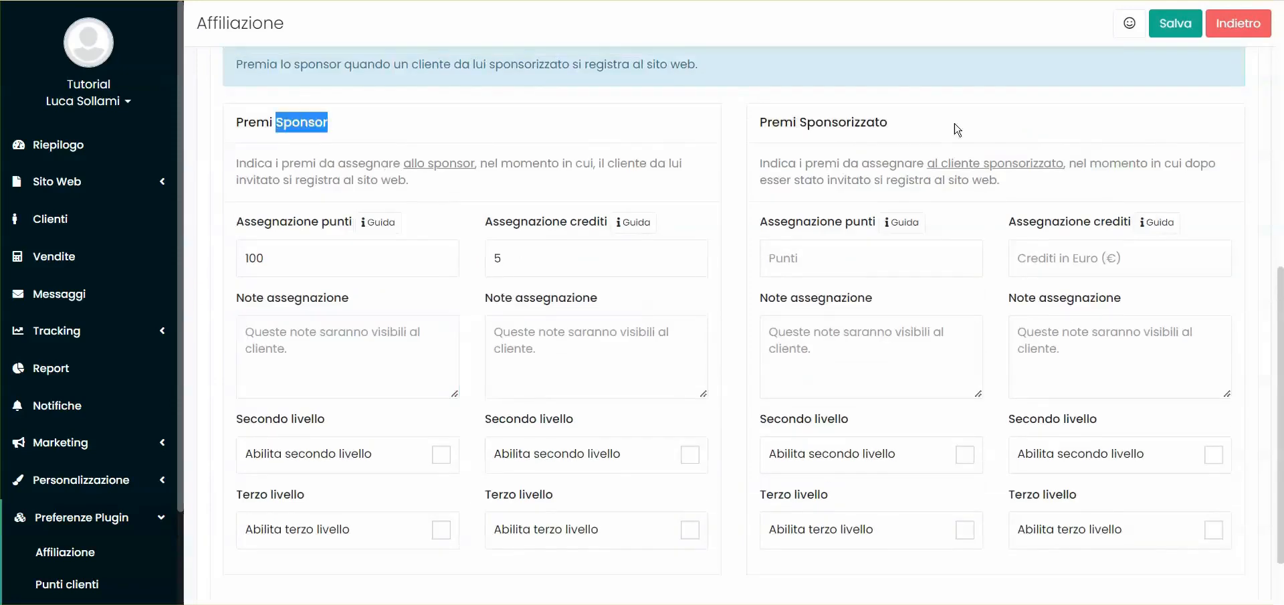
Enter "Assegnazione punti per registrazione cliente." as the assignment note for the sponsor's points
left_click(831, 329)
left_click(498, 137)
scroll(468, 137, "down", 1)
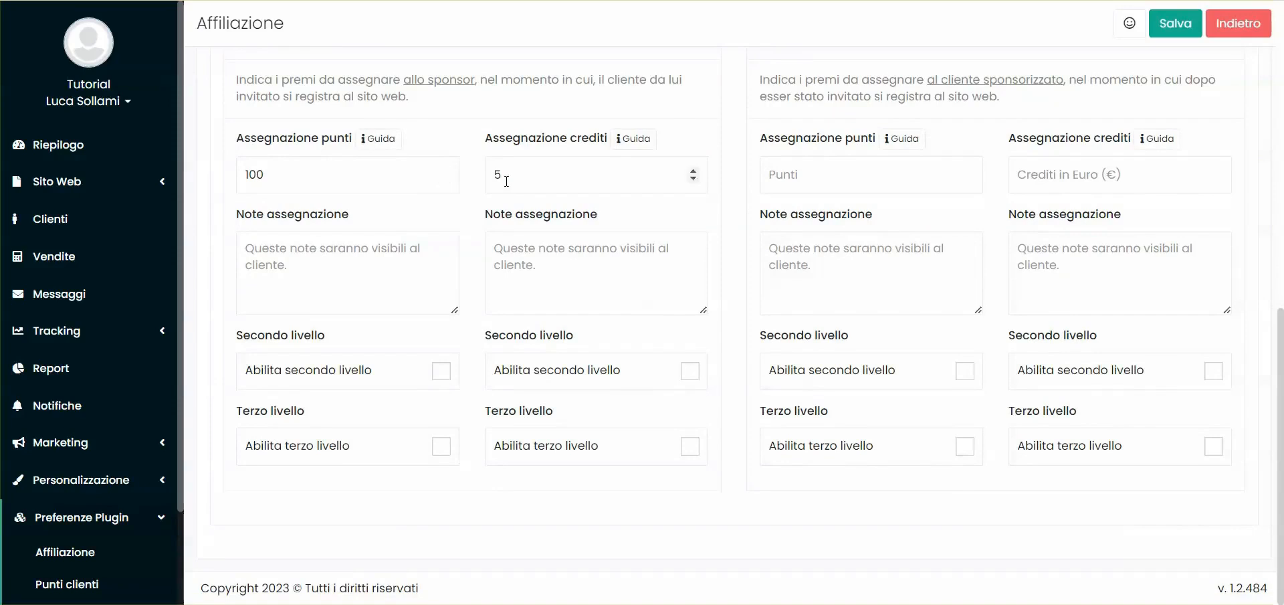
left_click(271, 258)
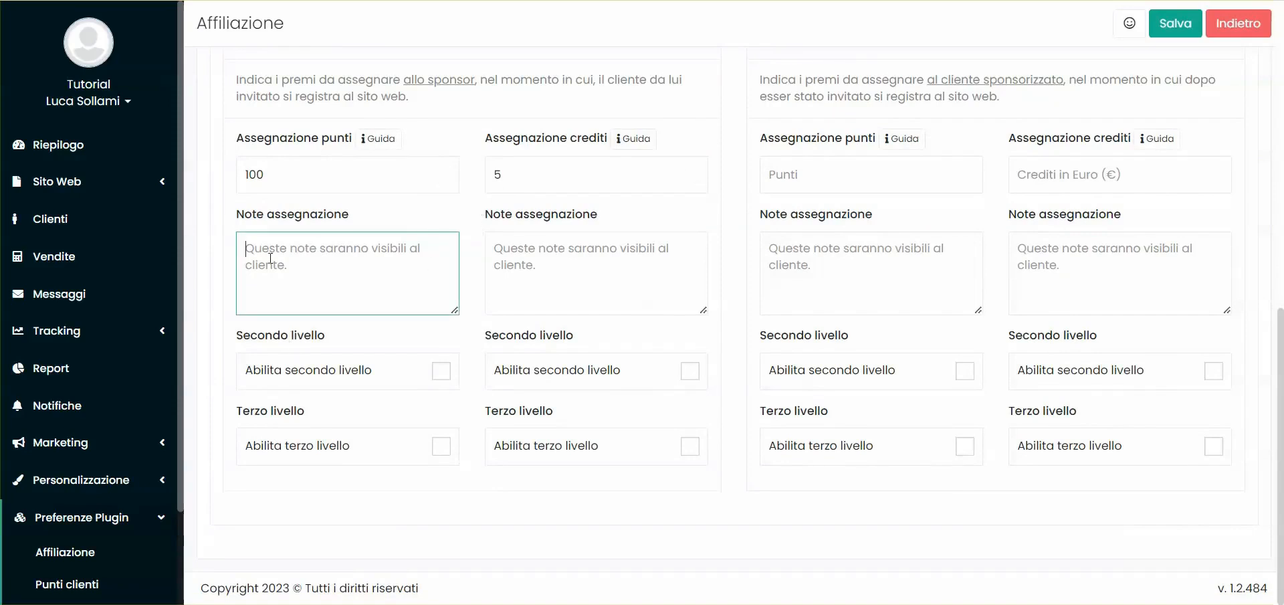
type("Assegnazione punti per registrazione cliente.")
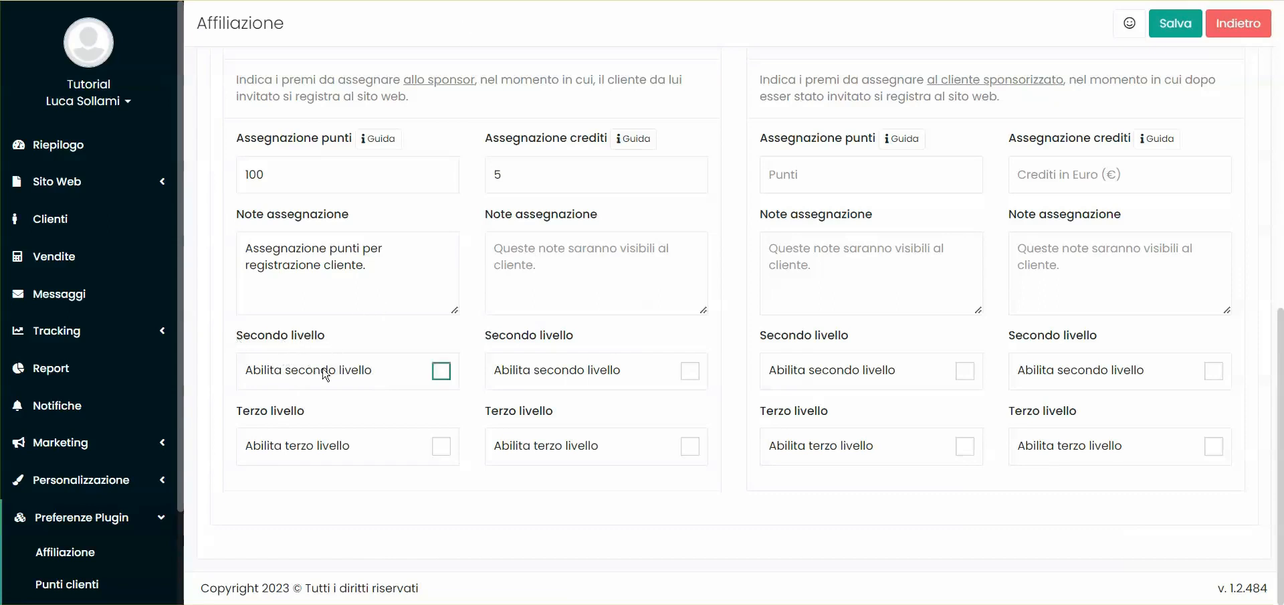
Enable the second level for the sponsor's registration points and set its value to 50 points
left_click(298, 374)
scroll(328, 344, "down", 1)
left_click(289, 370)
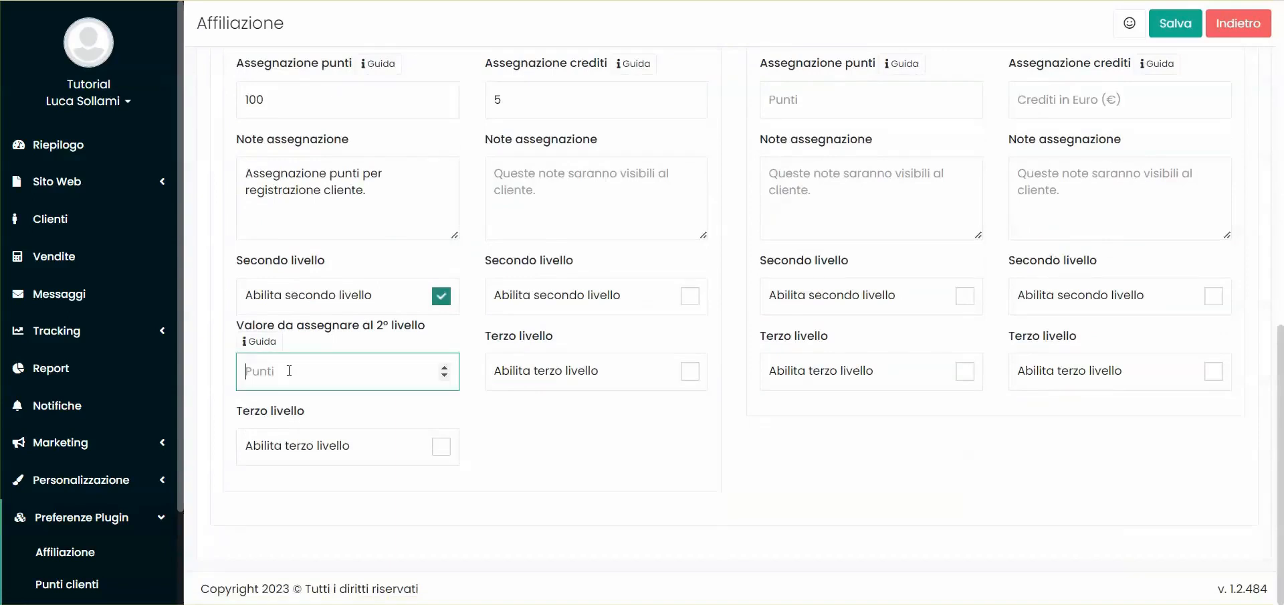
type("50")
Enable the third level for the sponsor's registration points and set its value to 25 points
left_click(341, 446)
scroll(347, 438, "down", 1)
left_click(275, 452)
type("25")
left_click(507, 410)
Examine how the sponsor's points assignment is divided across the first, second and third levels
scroll(386, 141, "up", 4)
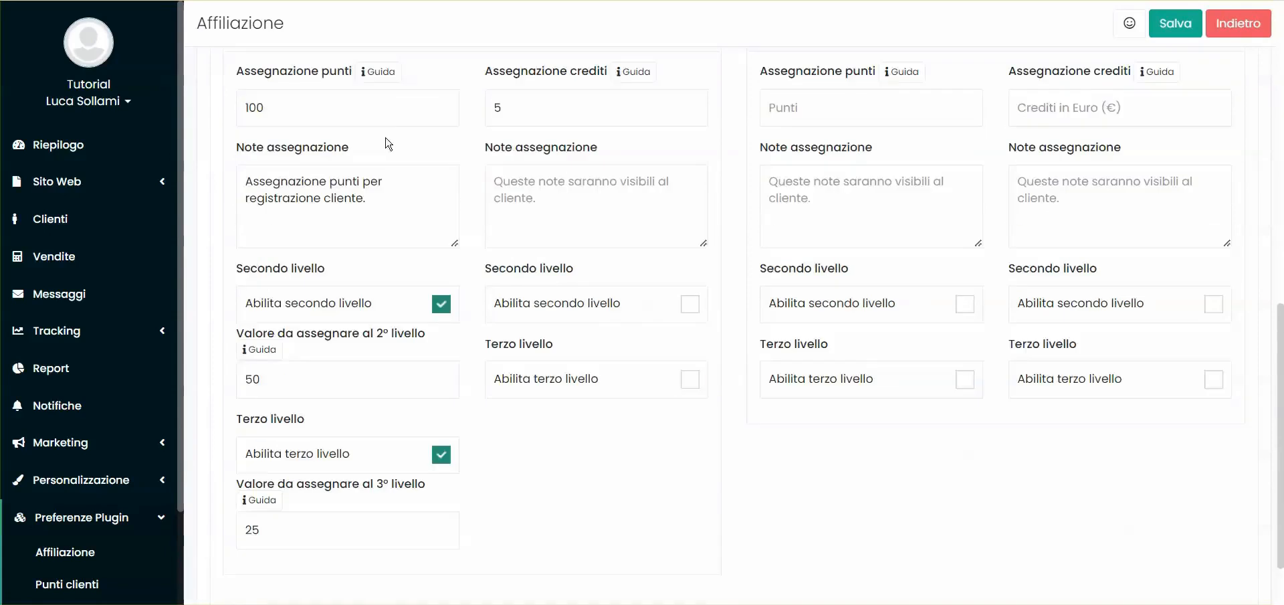
double_click(299, 142)
double_click(823, 141)
double_click(336, 278)
left_click(568, 209)
scroll(566, 214, "down", 3)
double_click(292, 377)
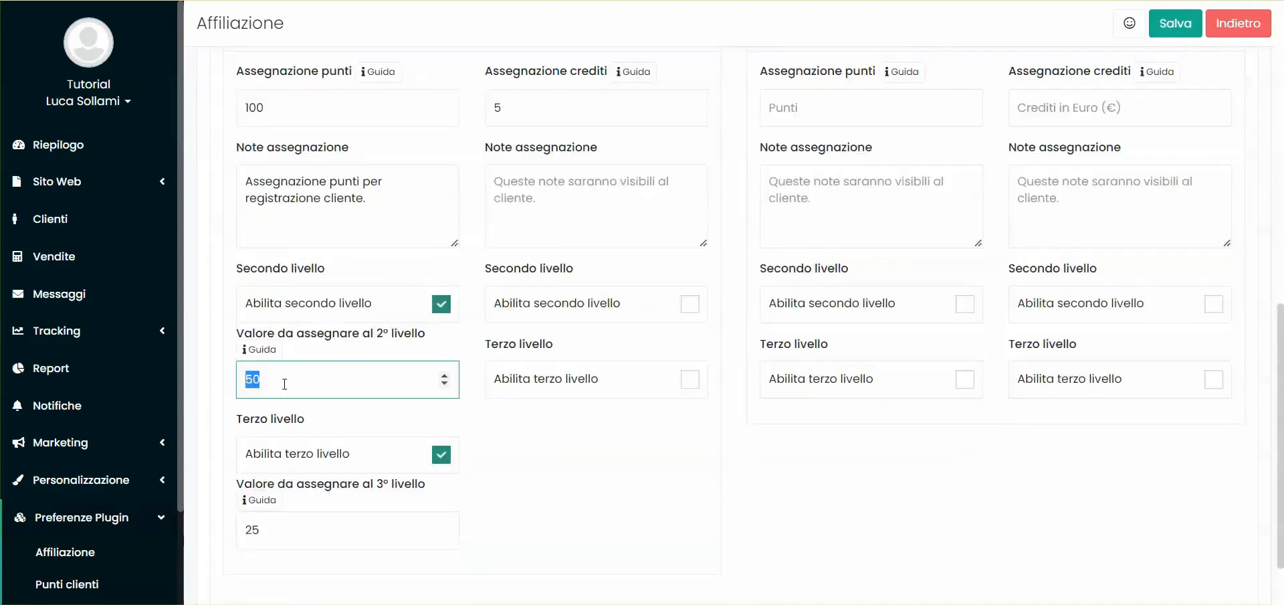
scroll(313, 174, "up", 1)
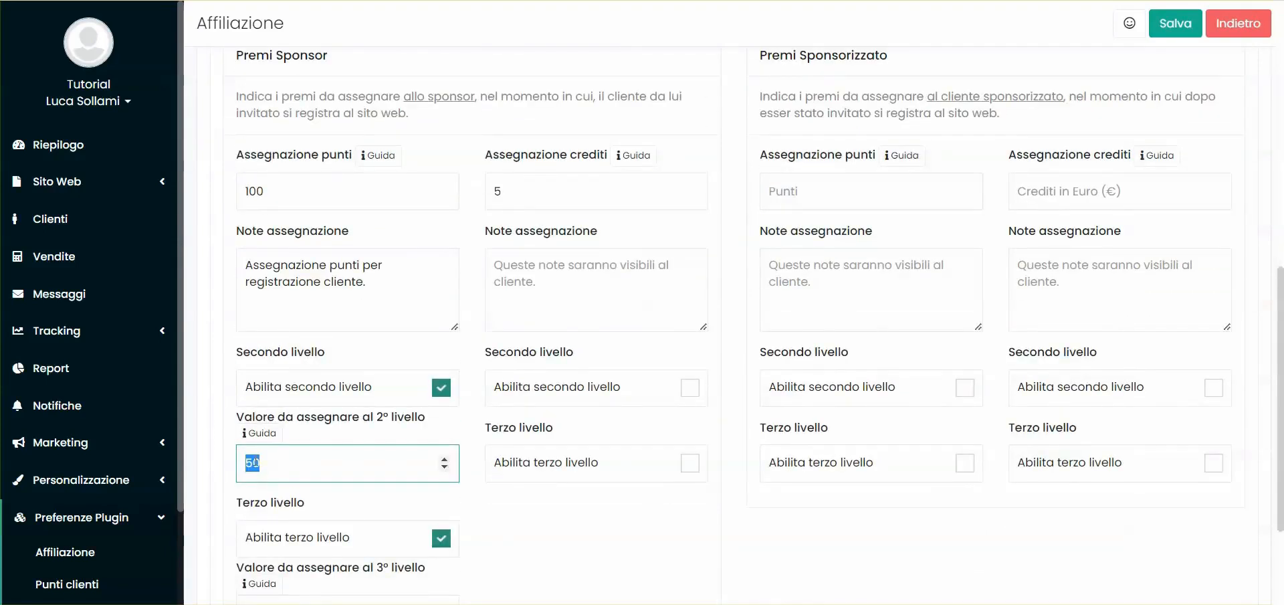
left_click(301, 465)
scroll(294, 461, "down", 3)
double_click(273, 447)
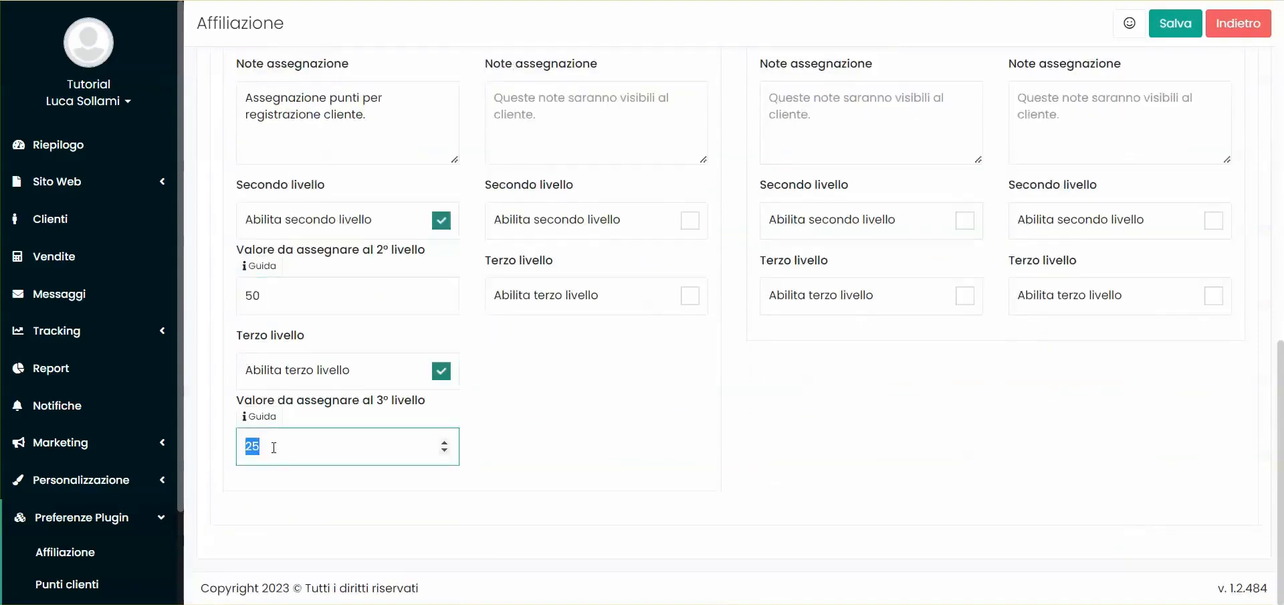
left_click(597, 464)
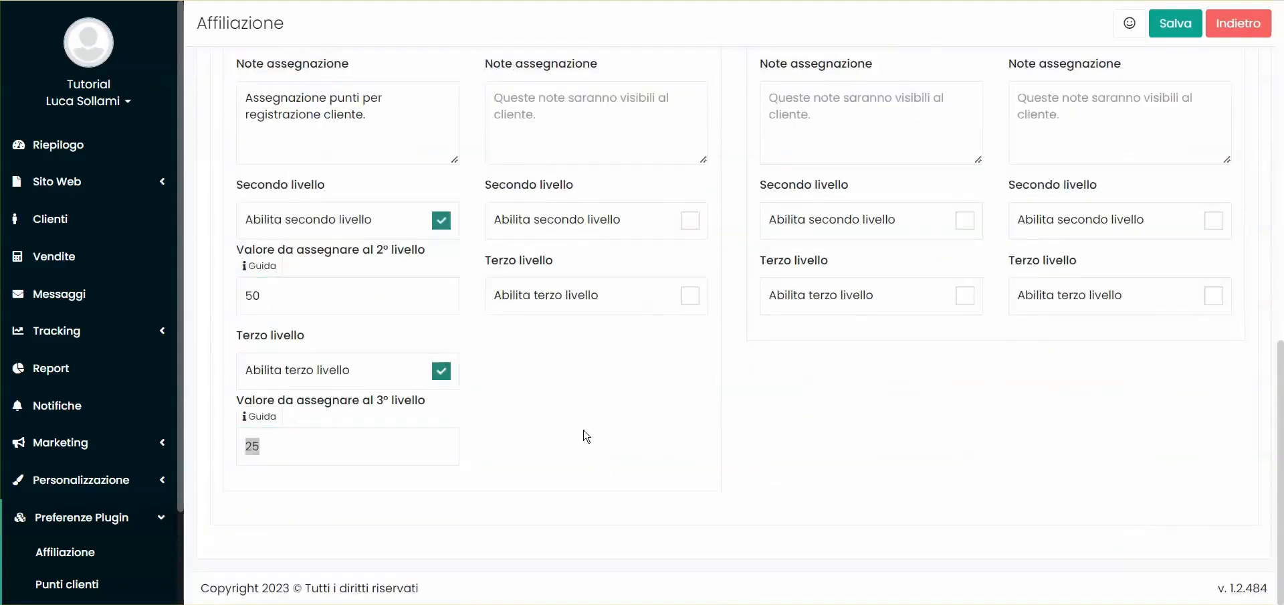
Enable the second and third levels for the sponsor's registration credits and set the second-level value to 2 euros
scroll(698, 293, "up", 3)
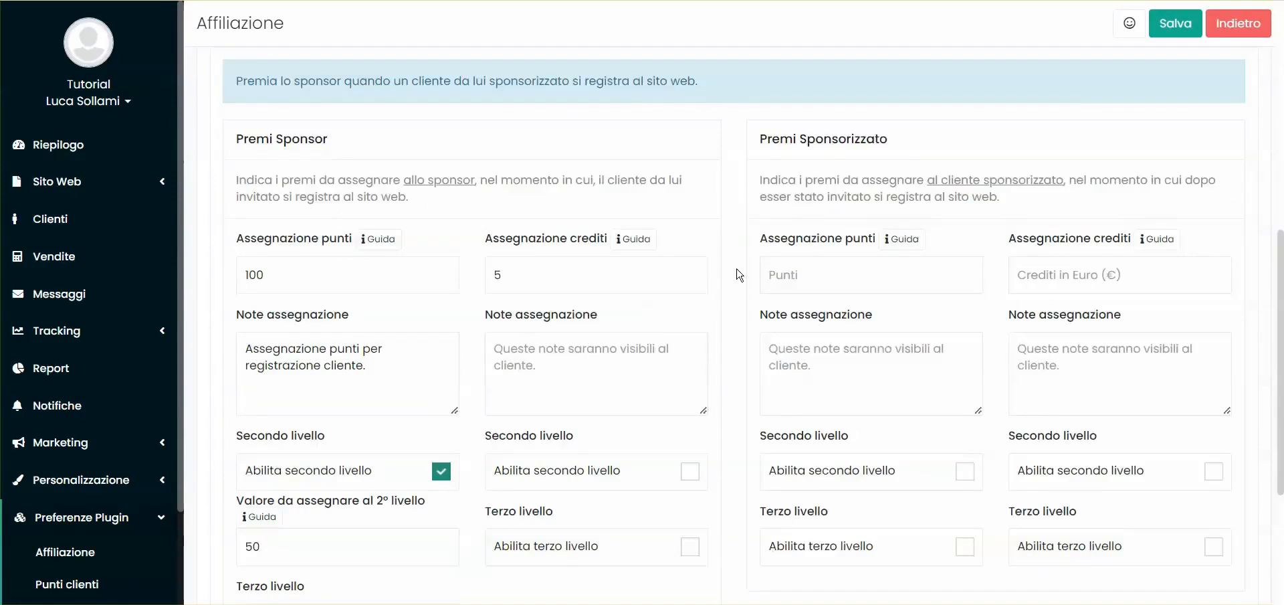
scroll(658, 332, "down", 2)
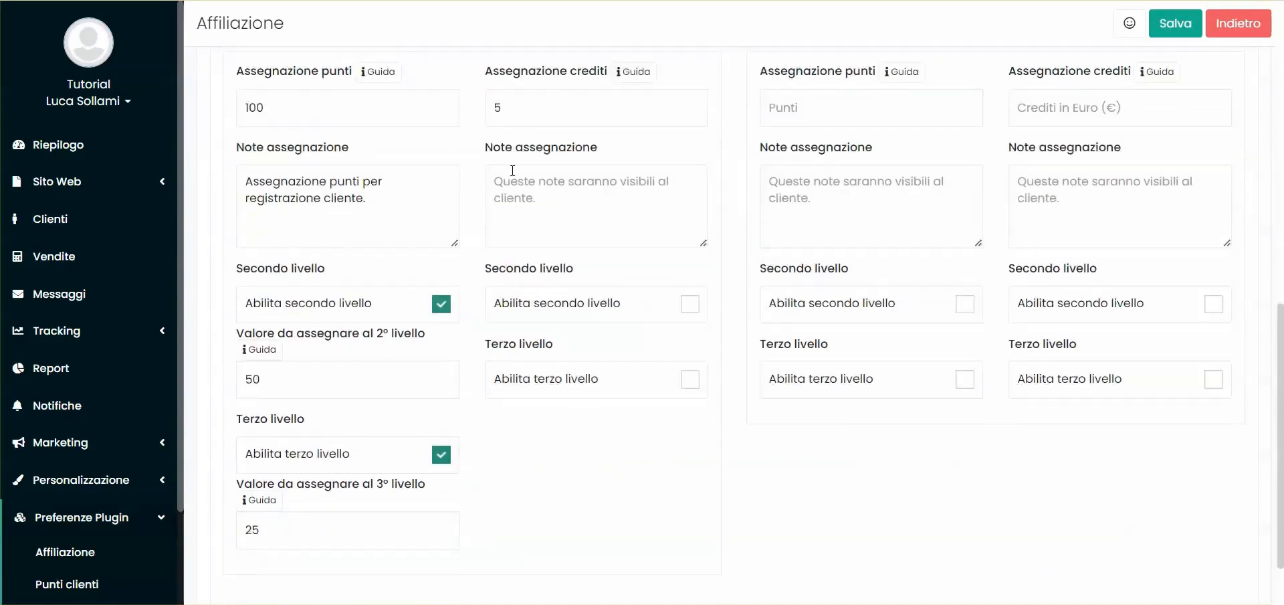
left_click(560, 311)
scroll(576, 402, "down", 1)
left_click(569, 372)
left_click(552, 296)
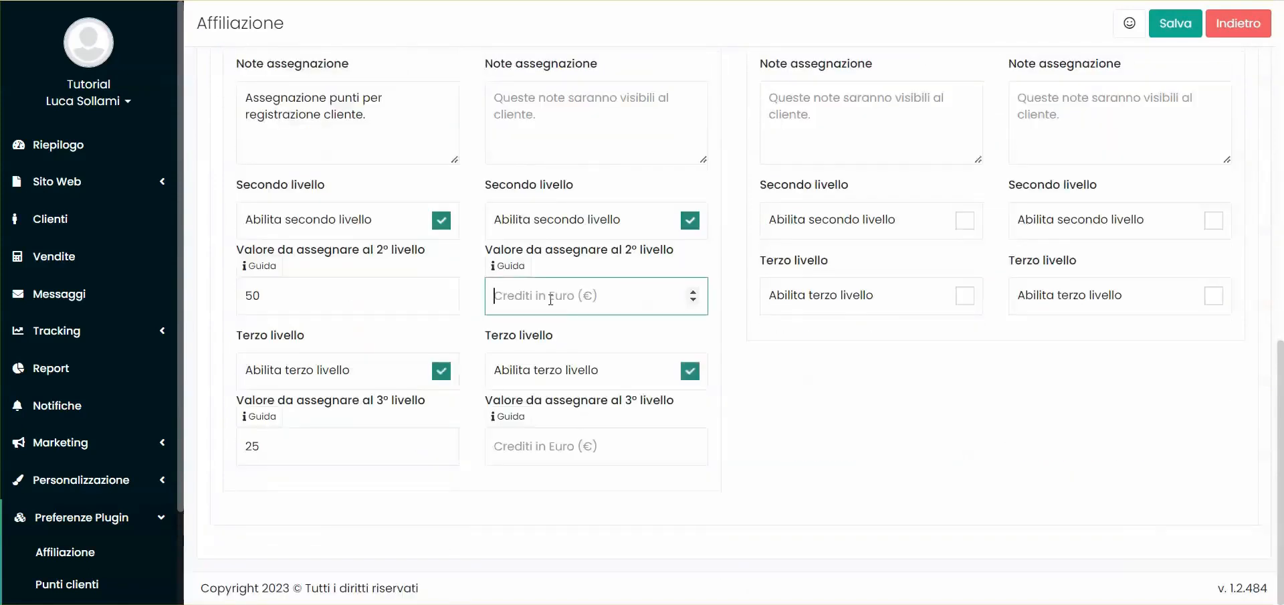
scroll(540, 224, "up", 1)
type("2")
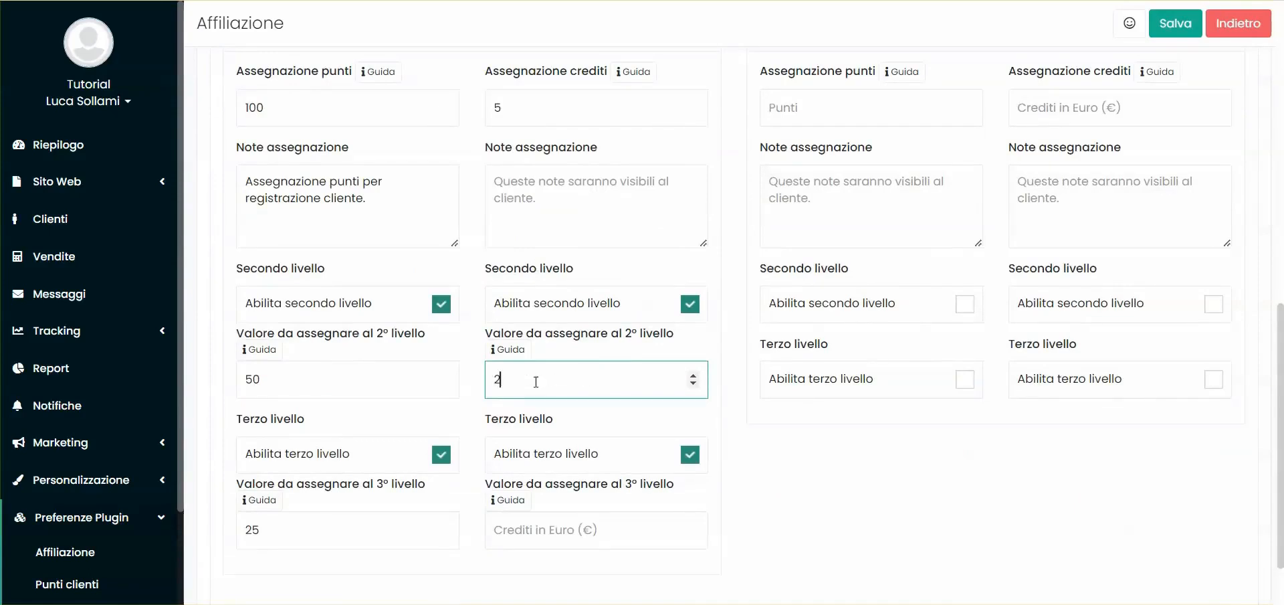
left_click(692, 530)
Set the sponsored customer's points reward for a site registration to 50
scroll(741, 179, "up", 2)
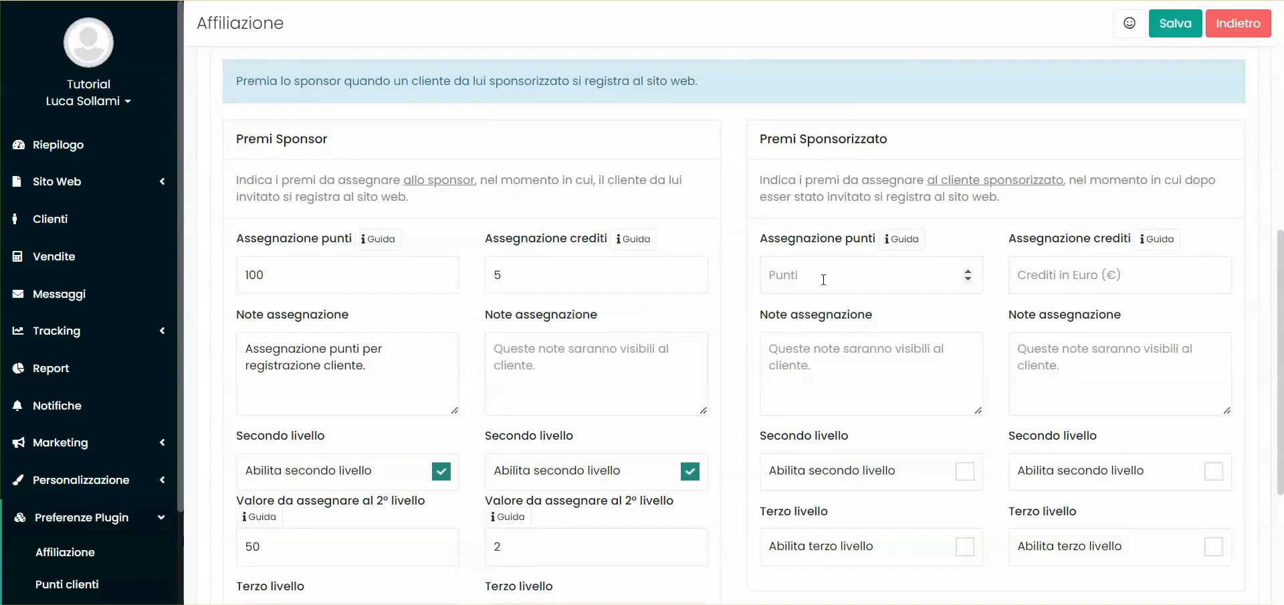
double_click(277, 141)
double_click(291, 268)
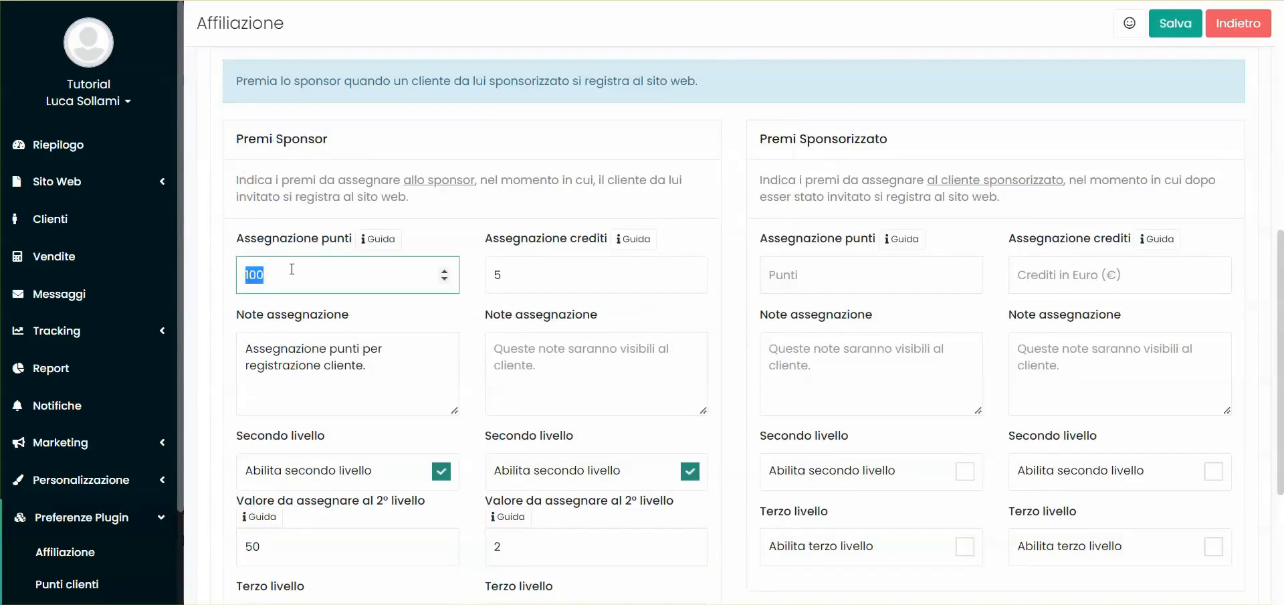
left_click(817, 268)
type("50")
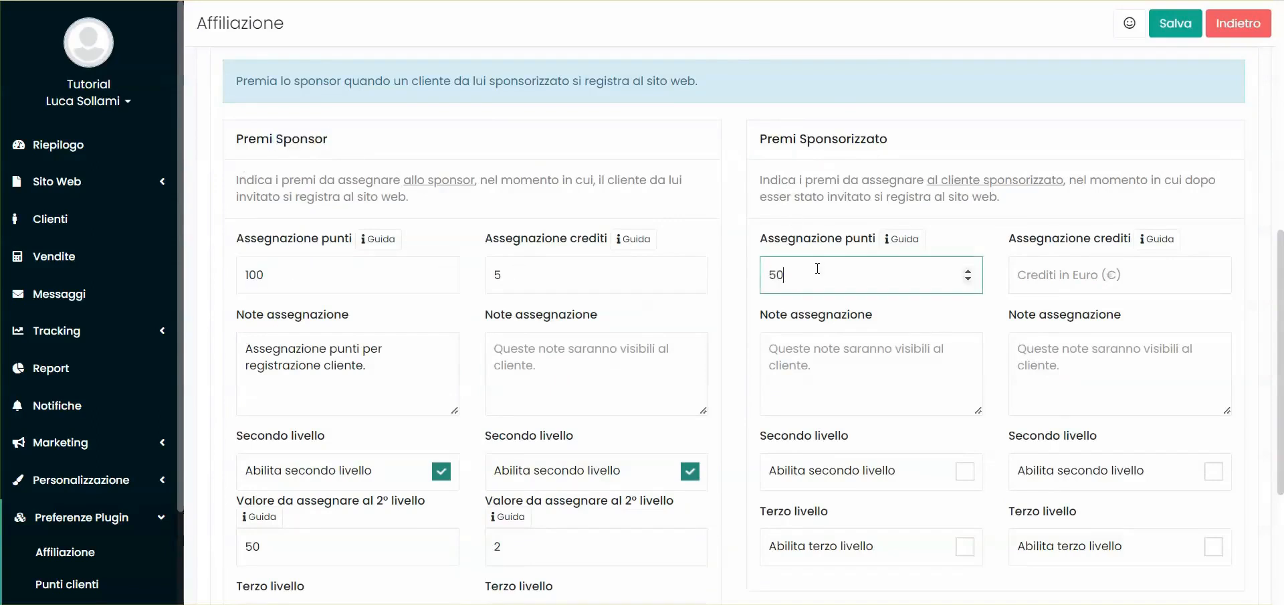
Try enabling the second and third levels for the sponsored customer's points, and disable them again
left_click(843, 470)
scroll(853, 428, "down", 3)
left_click(846, 445)
scroll(854, 403, "down", 2)
left_click(924, 378)
left_click(970, 221)
scroll(943, 254, "up", 3)
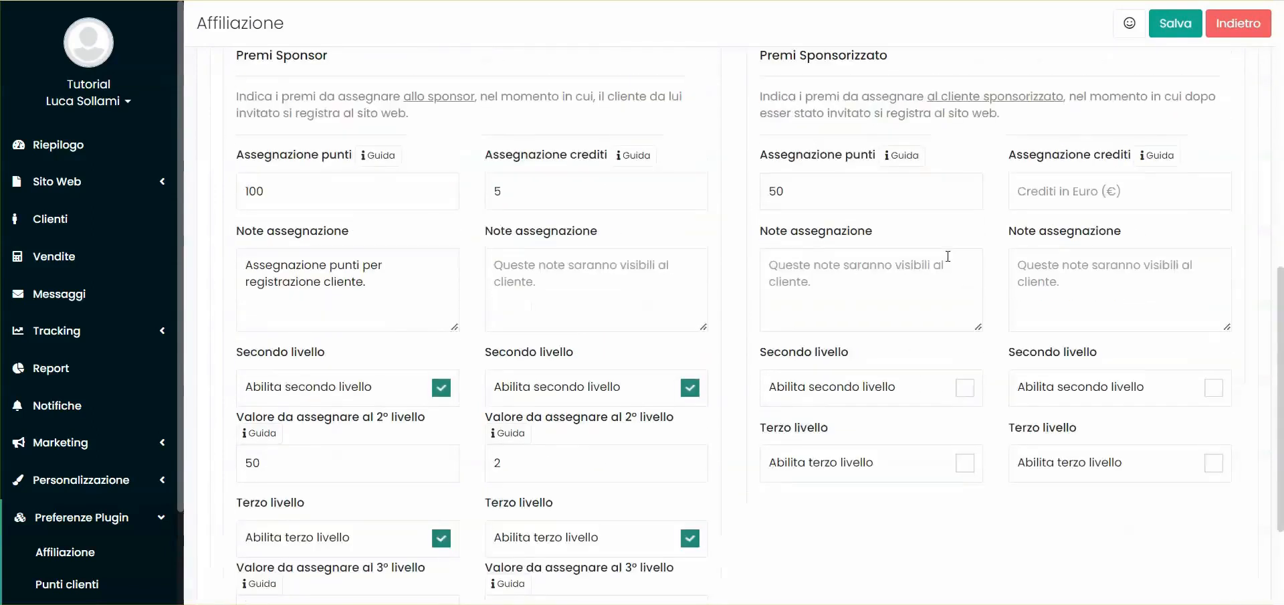
scroll(769, 247, "up", 2)
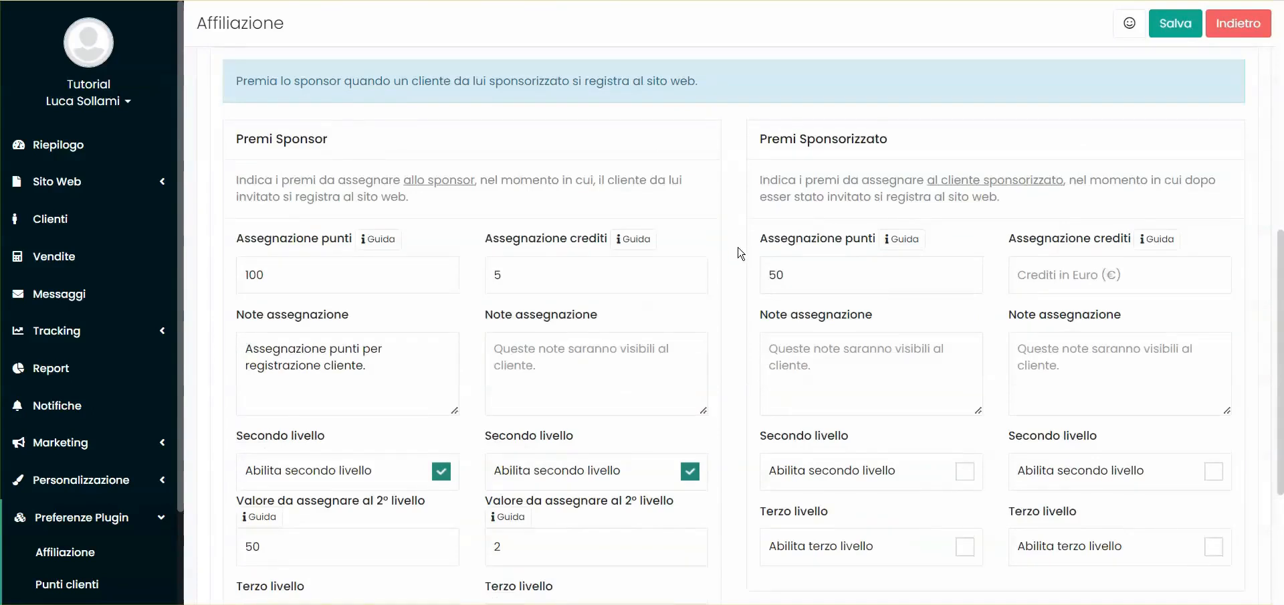
Deactivate the Registrazione sul sito objective and activate Iscrizione alla newsletter instead
scroll(722, 248, "up", 6)
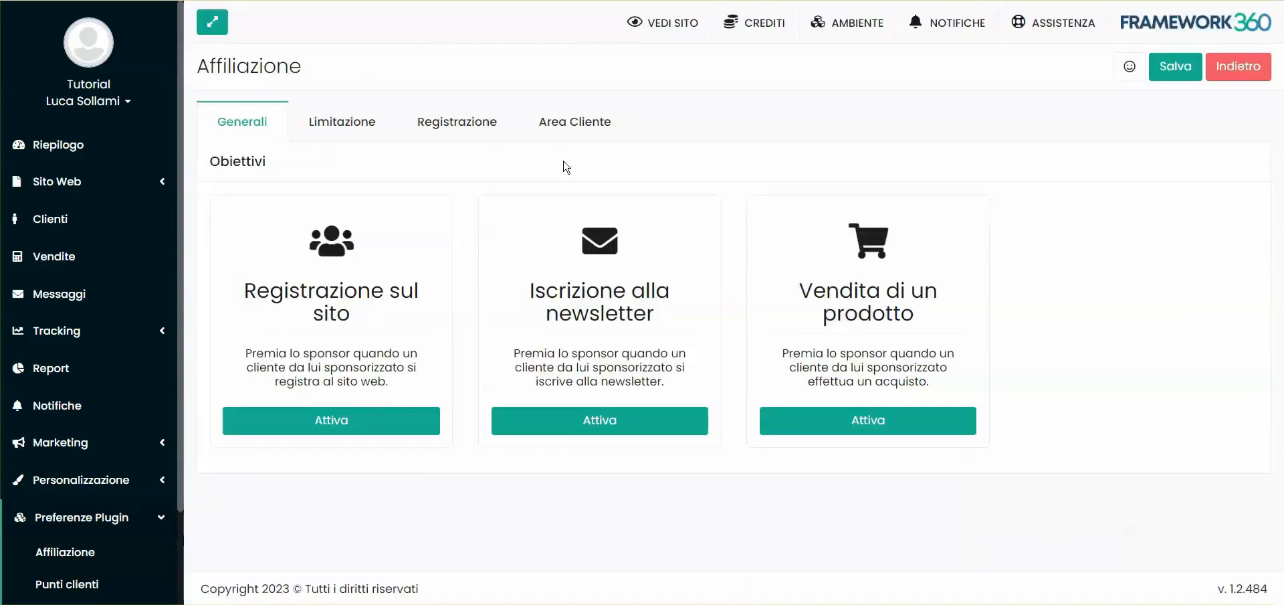
left_click(625, 420)
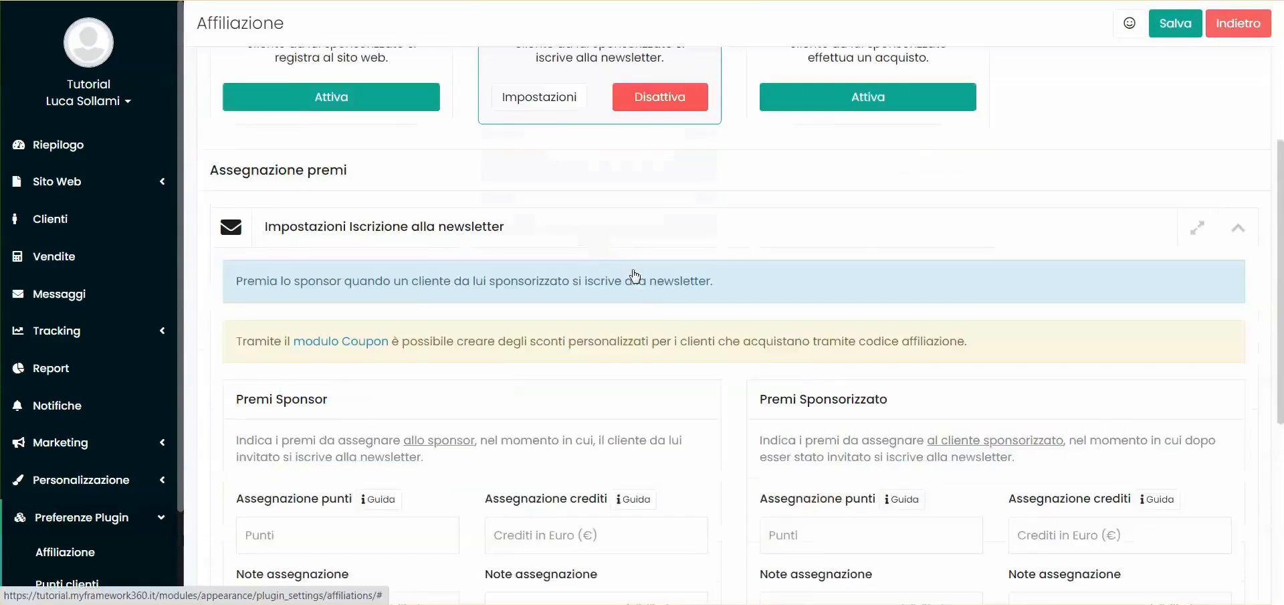
scroll(617, 262, "down", 3)
scroll(415, 315, "down", 3)
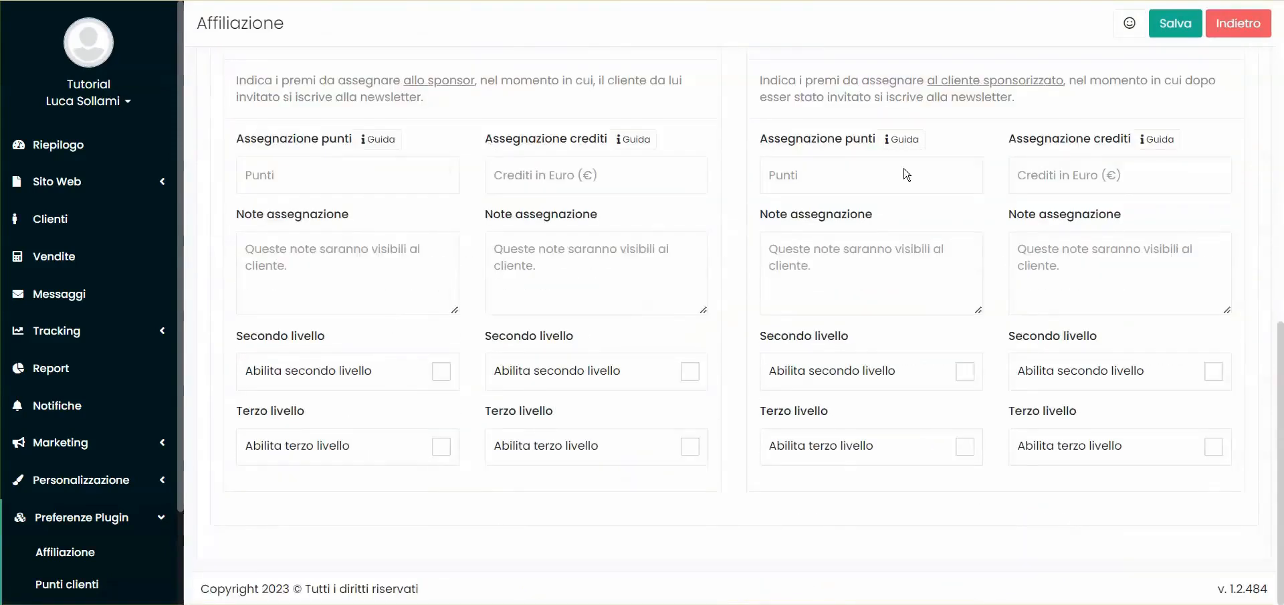
Examine the sponsor and sponsored customer reward fields in the newsletter subscription settings
scroll(532, 478, "up", 1)
left_click(445, 259)
double_click(338, 223)
left_click(344, 254)
scroll(619, 220, "up", 4)
scroll(286, 257, "down", 2)
double_click(301, 206)
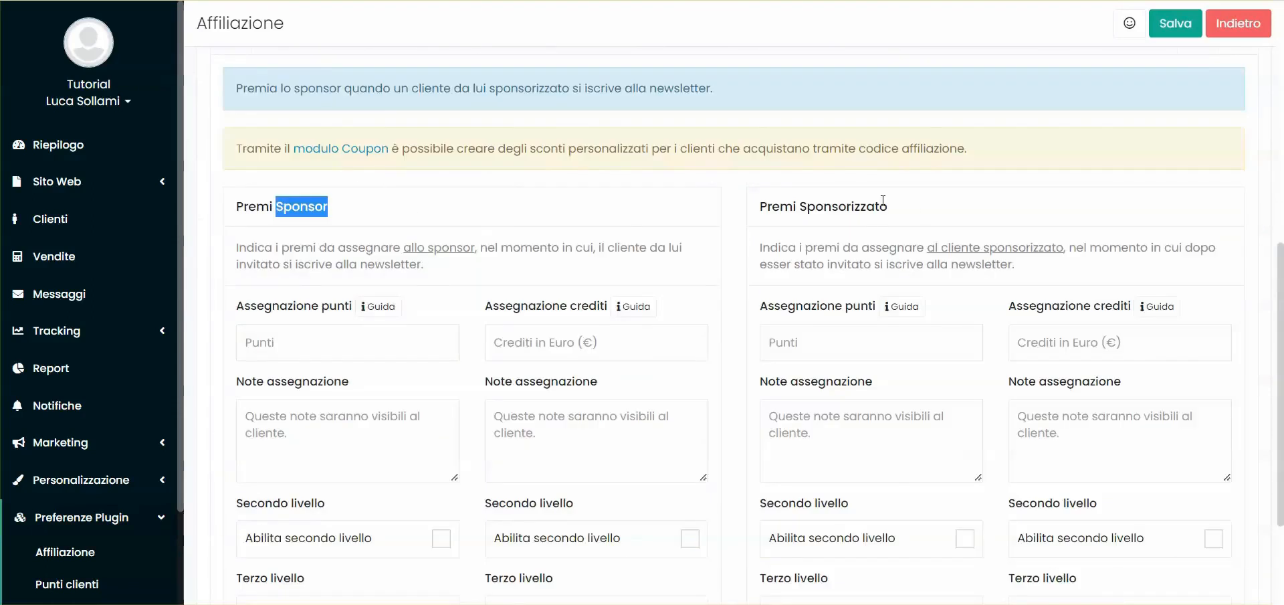
left_click(336, 334)
left_click(598, 343)
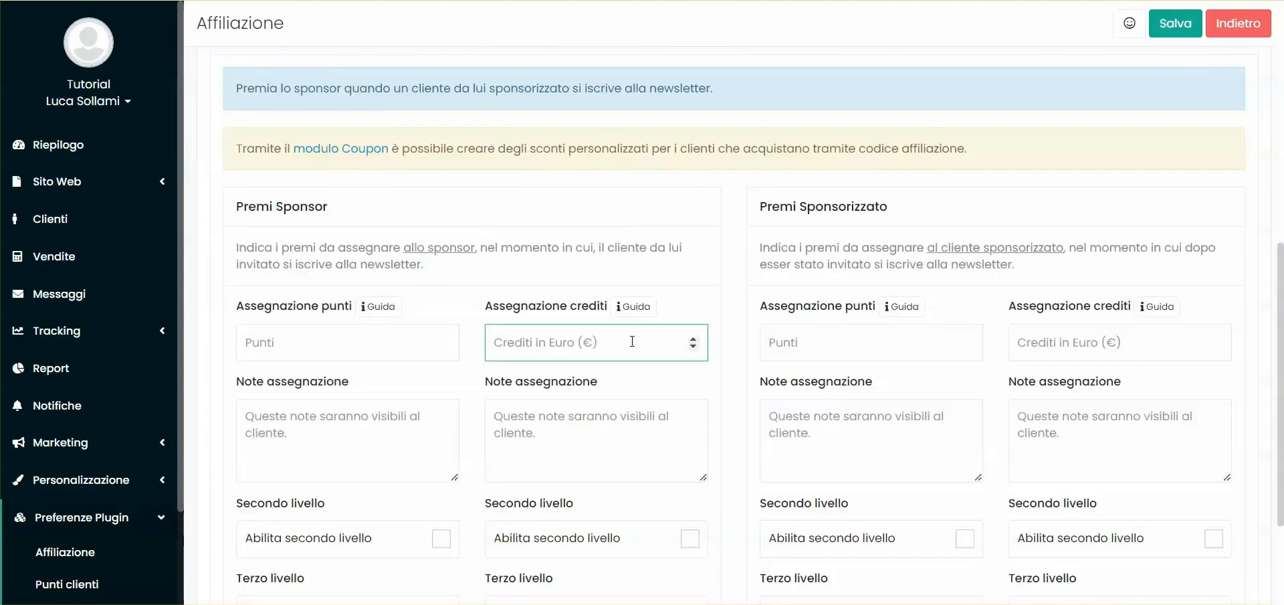
scroll(632, 341, "up", 6)
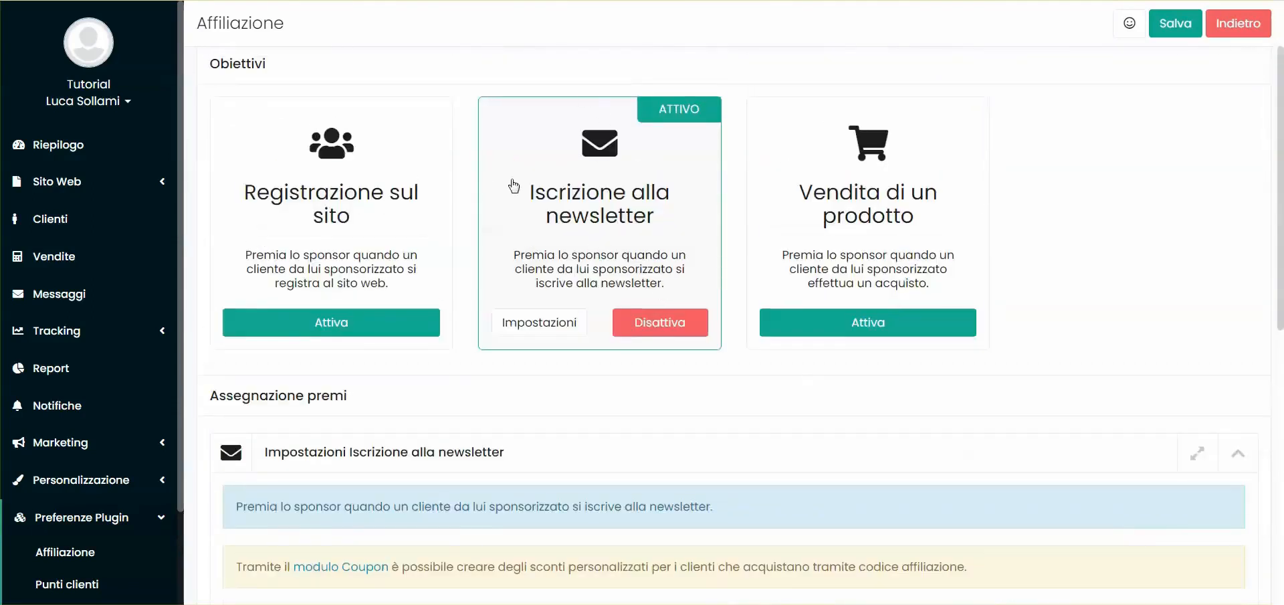
scroll(740, 354, "down", 3)
Deactivate the newsletter objective, activate Vendita di un prodotto and go to its reward settings
scroll(743, 358, "up", 2)
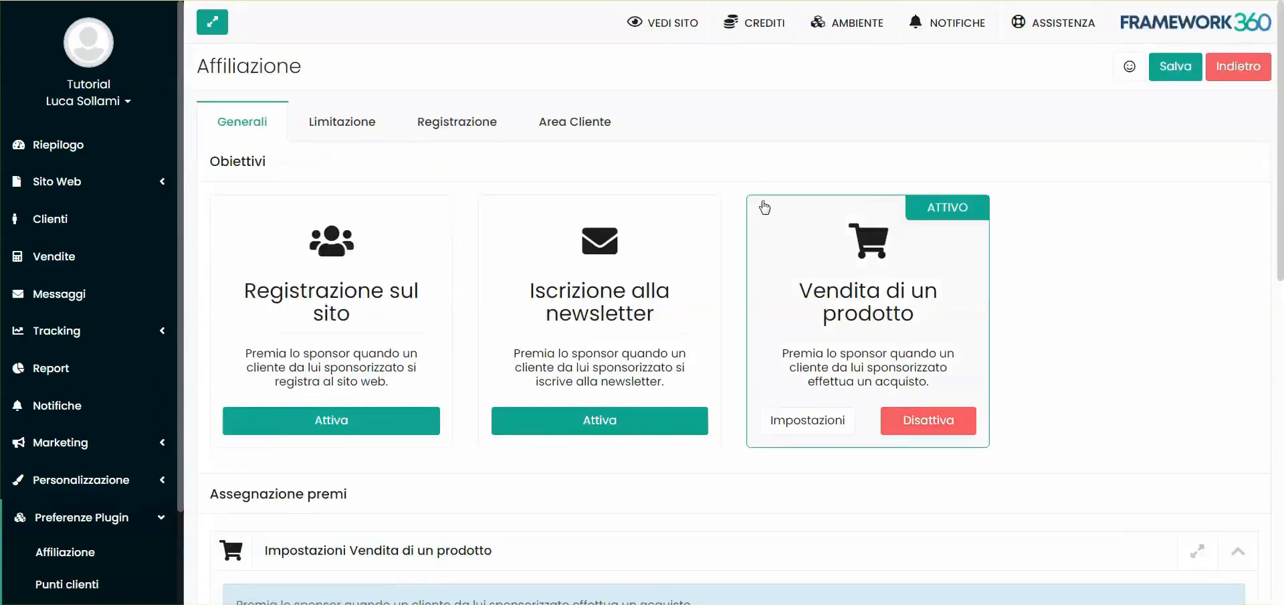
scroll(735, 261, "down", 8)
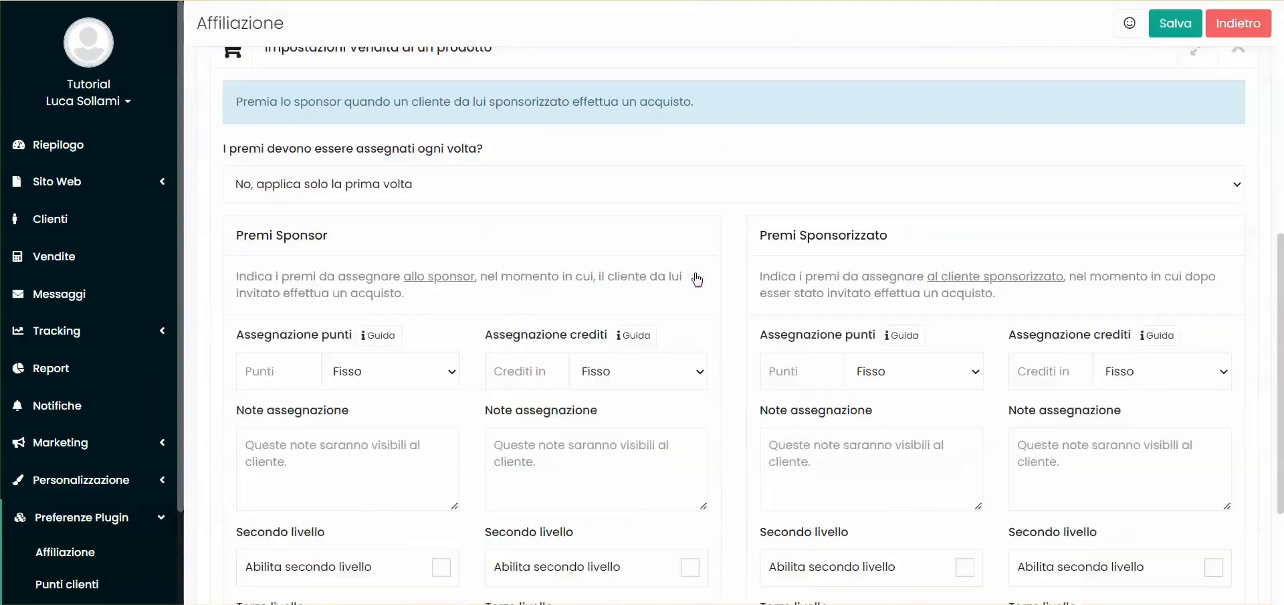
Set how often the product sale rewards are assigned to "Sì, applica ad ogni vendita di un prodotto"
left_click(575, 184)
left_click(582, 182)
left_click(567, 159)
scroll(574, 179, "up", 1)
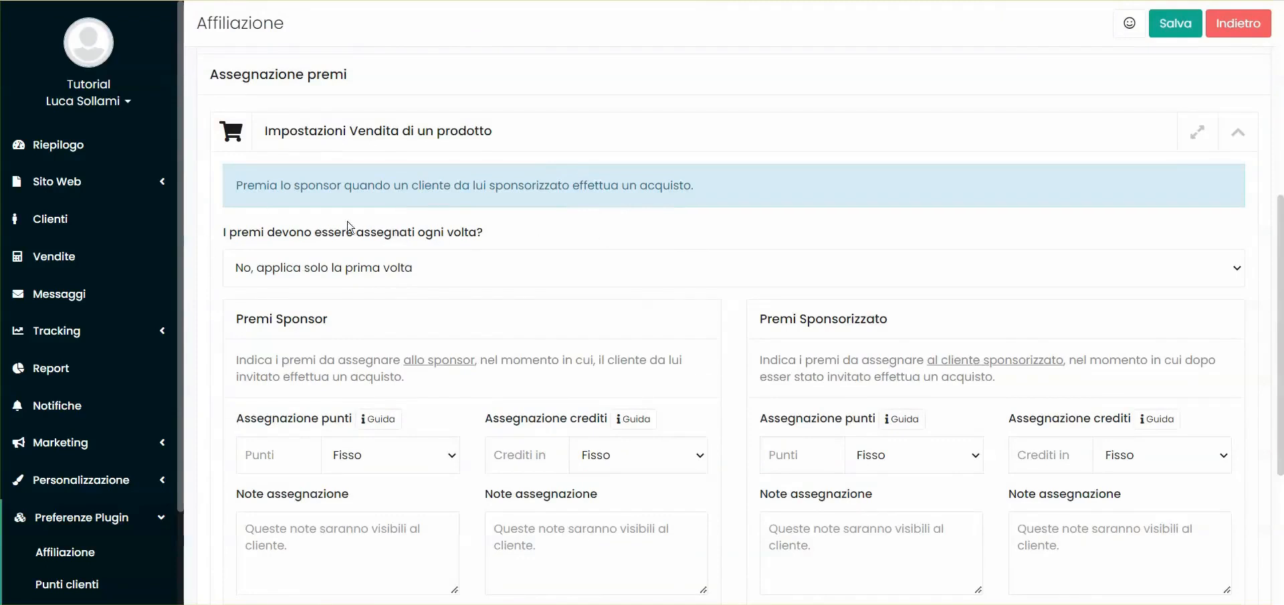
left_click(361, 267)
left_click(381, 311)
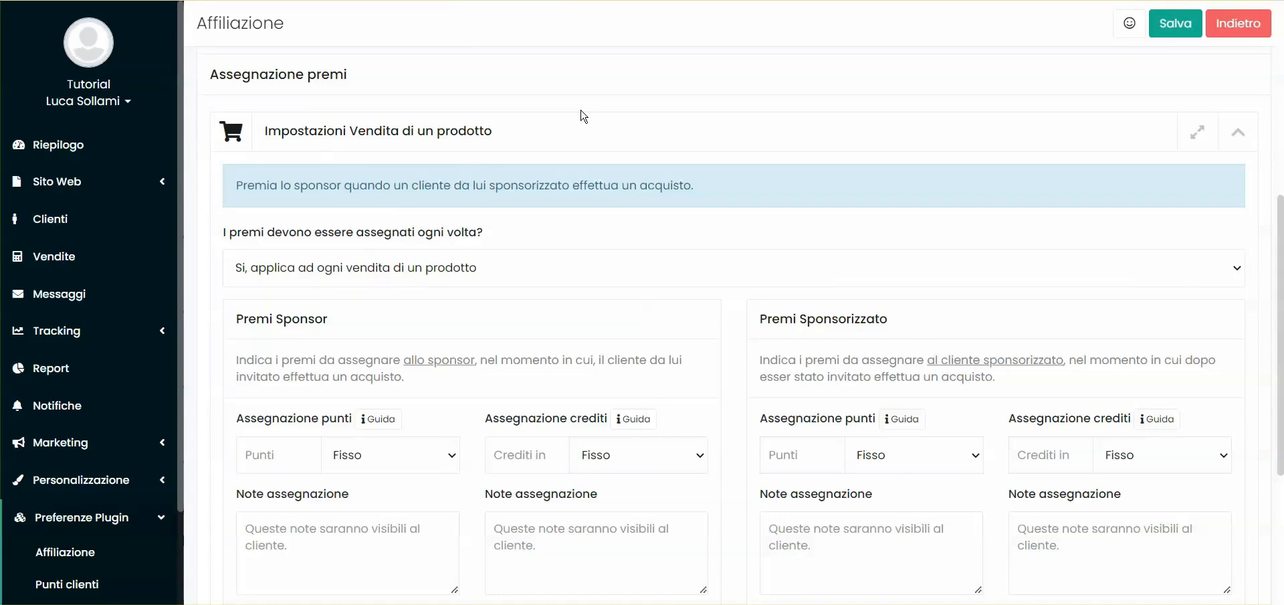
Set the product sale rewards to be assigned with the option "No, applica solo la prima volta"
left_click(281, 267)
left_click(304, 294)
left_click(334, 238)
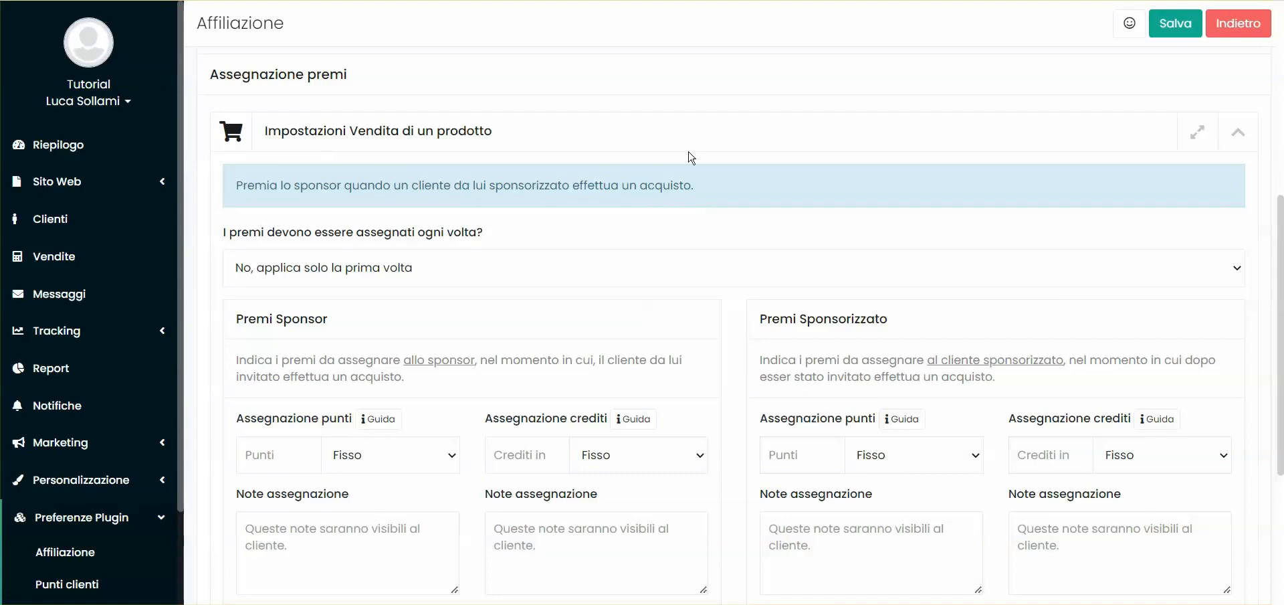
Change the calculation type of the sponsor's points for a product sale to "% valore acquisto"
scroll(269, 212, "down", 4)
left_click_drag(231, 171, 346, 172)
left_click(348, 172)
double_click(600, 170)
left_click(550, 152)
left_click(257, 211)
left_click(363, 216)
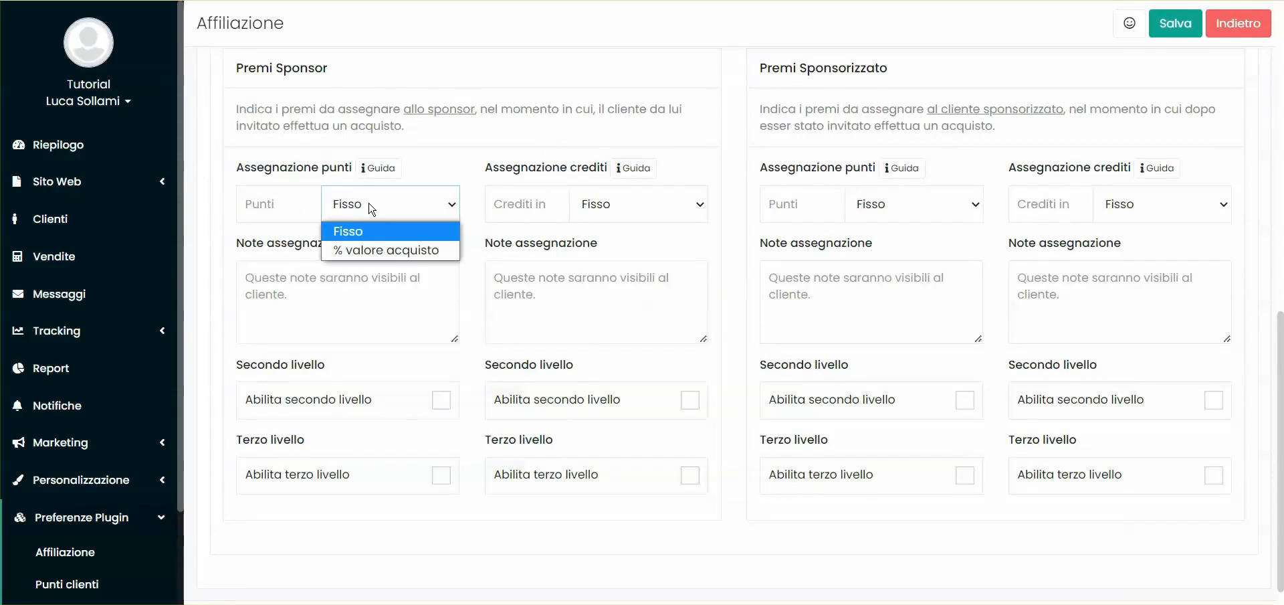
left_click(384, 251)
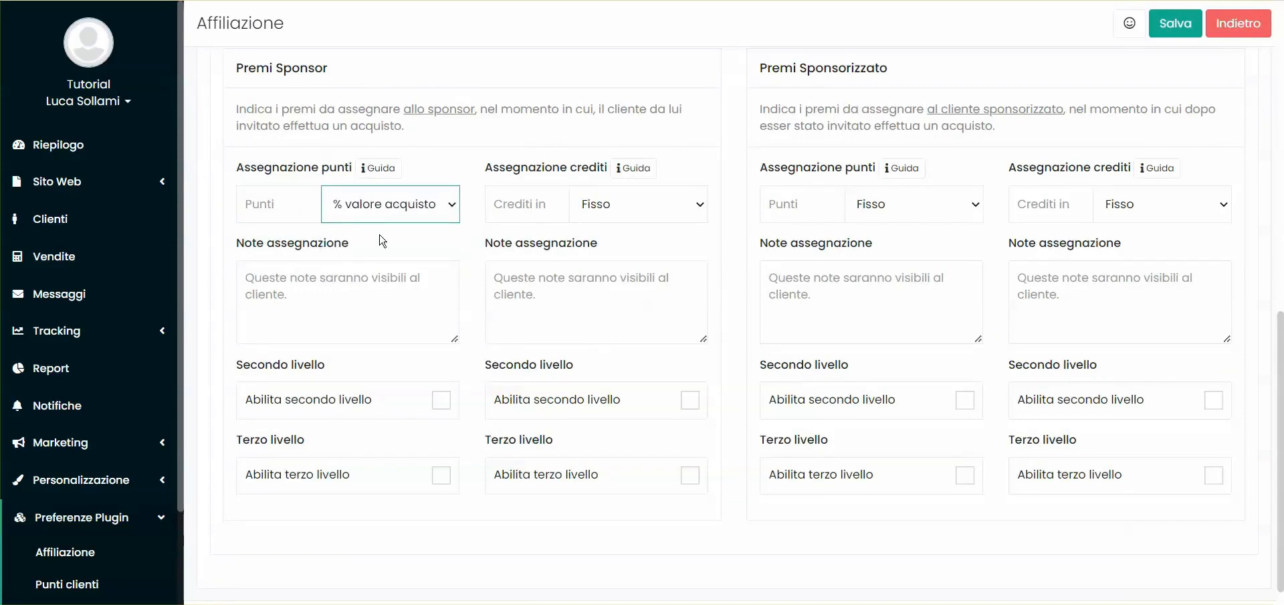
Set the sponsor's points reward for a product sale to 10 percent of the purchase value
left_click(264, 204)
type("10")
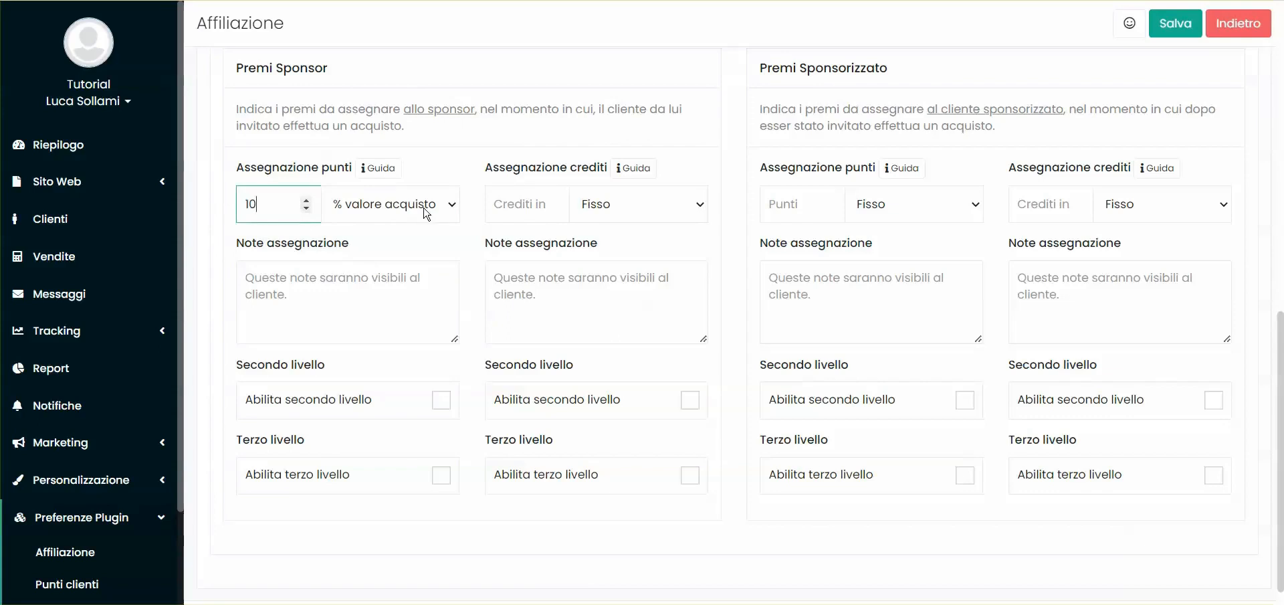
left_click_drag(276, 68, 335, 85)
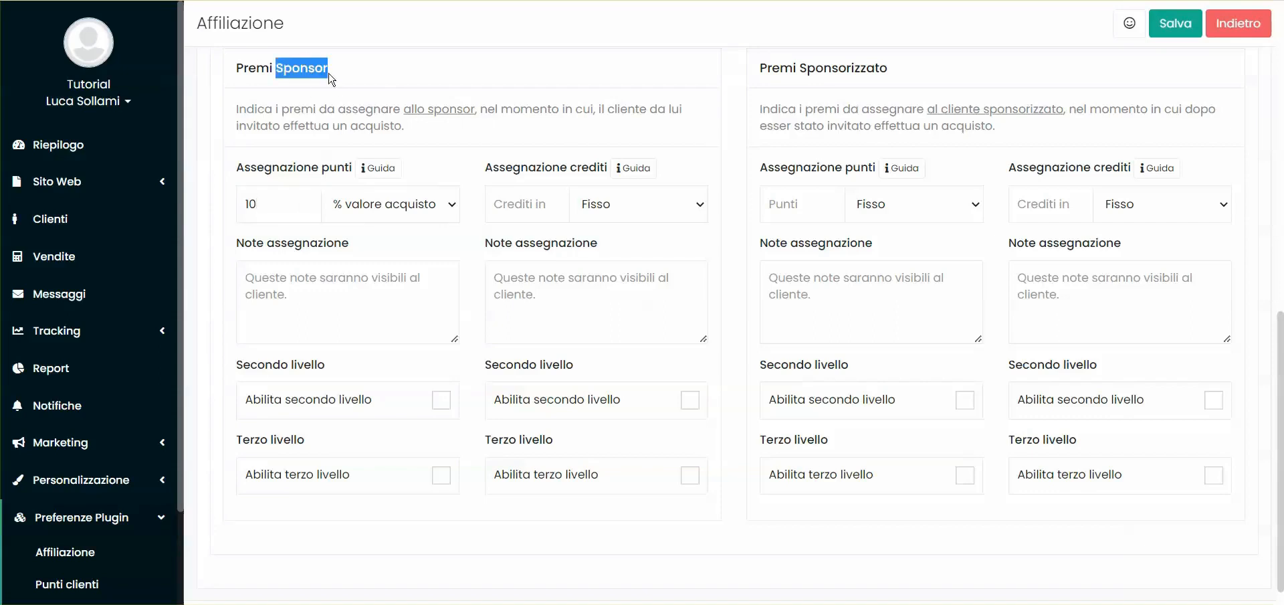
left_click(275, 203)
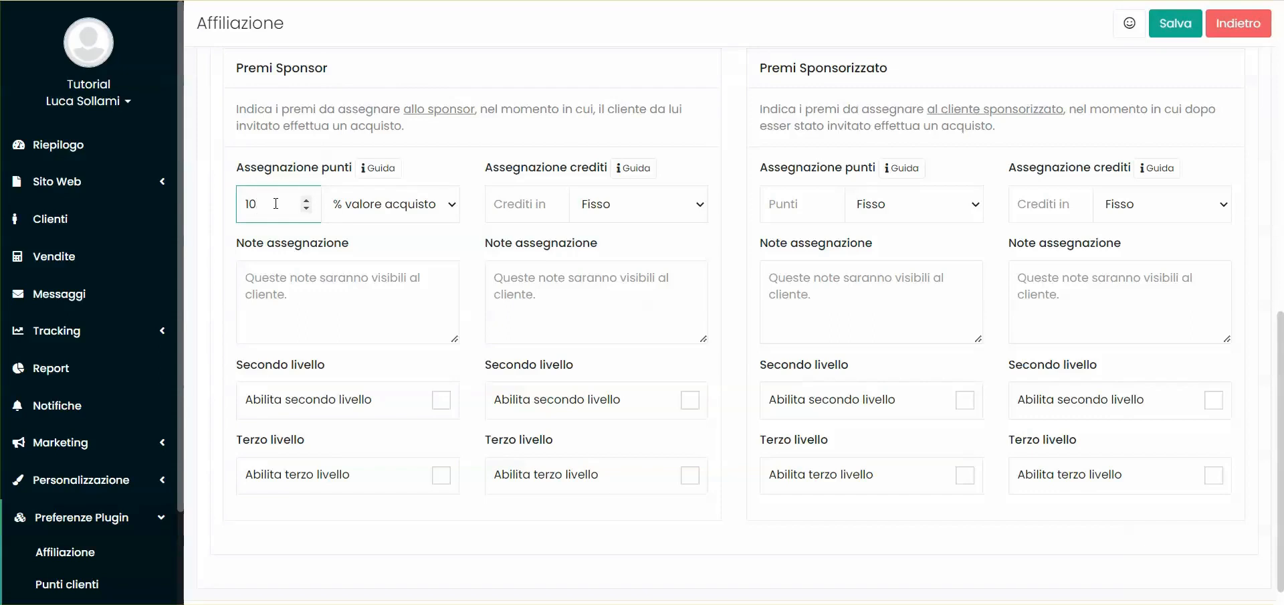
Set the sponsor's credits reward for a product sale to 10 with the calculation type "% valore acquisto"
left_click(519, 204)
left_click(597, 203)
left_click(602, 249)
left_click(521, 210)
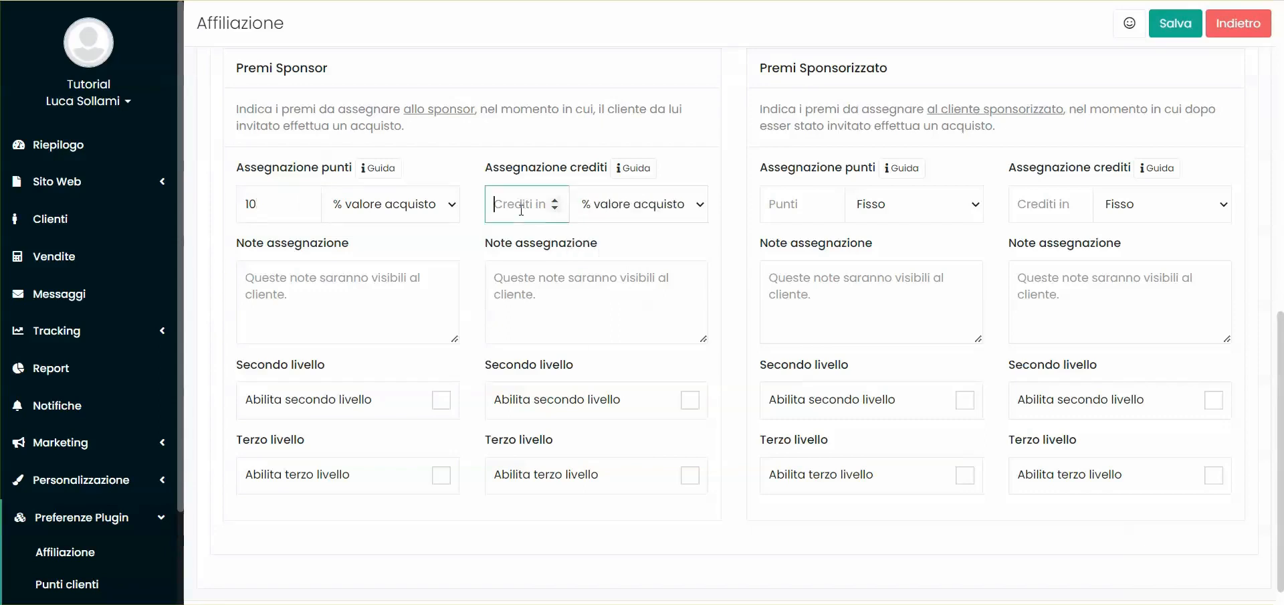
type("10")
left_click(515, 225)
Change the calculation type of both the sponsor's credits and points for a product sale to "Fisso"
left_click(602, 204)
left_click(592, 231)
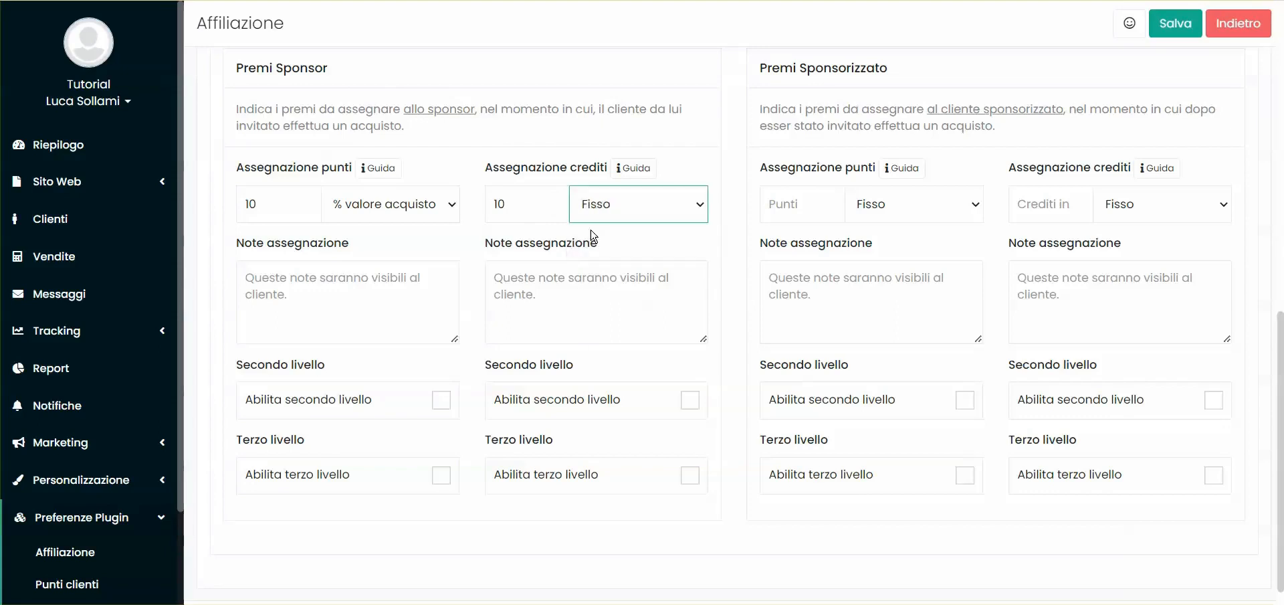
left_click_drag(510, 204, 490, 204)
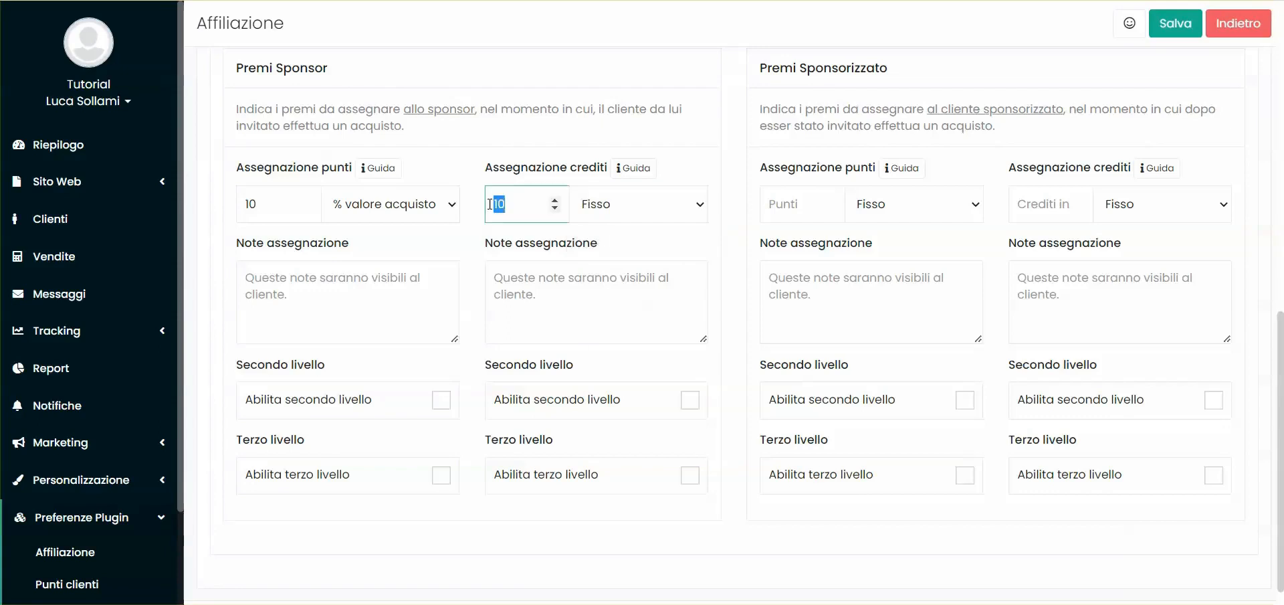
left_click(385, 208)
left_click(347, 231)
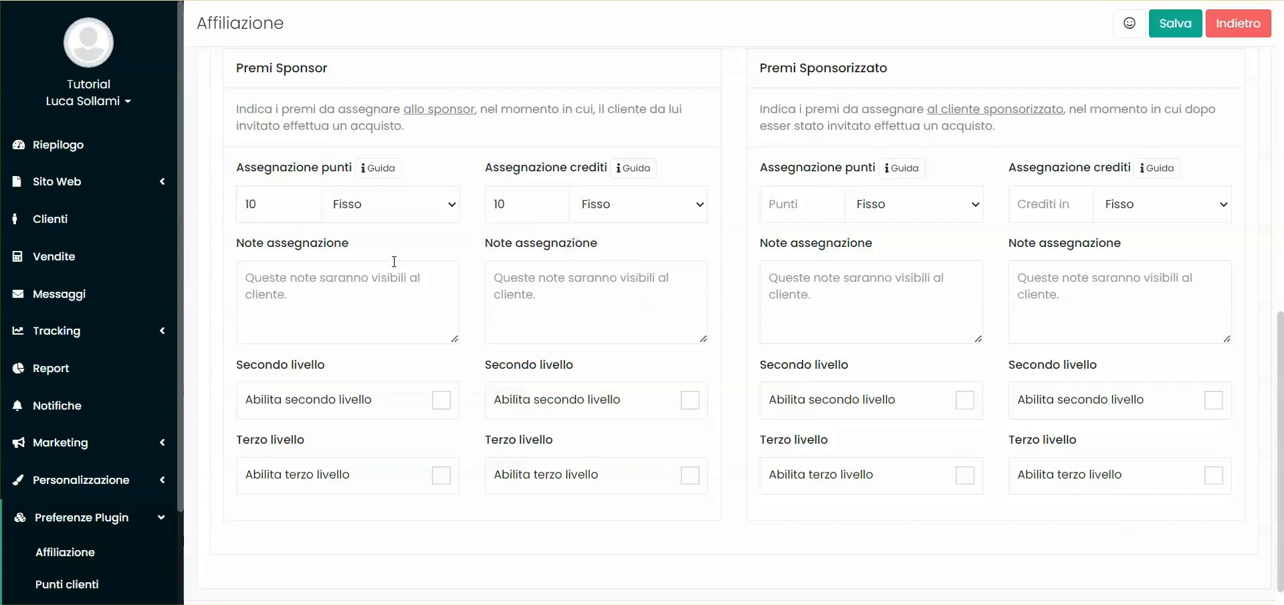
Enable the second and third reward levels for the sponsor's points and credits on a product sale
scroll(330, 462, "down", 1)
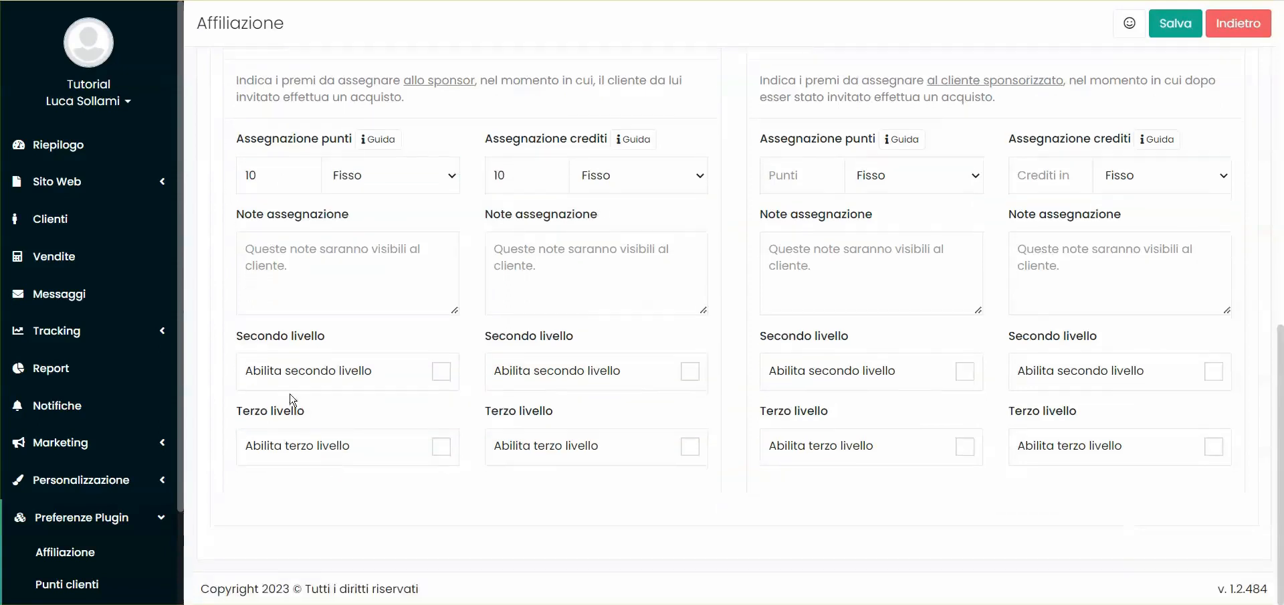
left_click(284, 382)
scroll(285, 377, "down", 2)
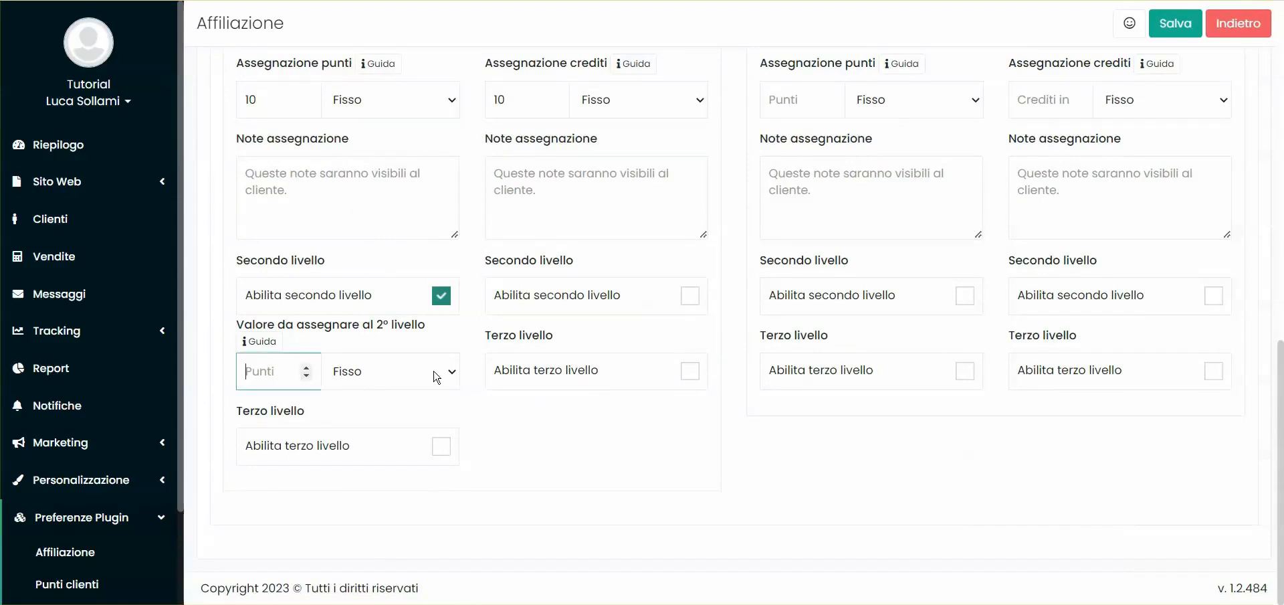
left_click(380, 379)
left_click(383, 379)
left_click(604, 373)
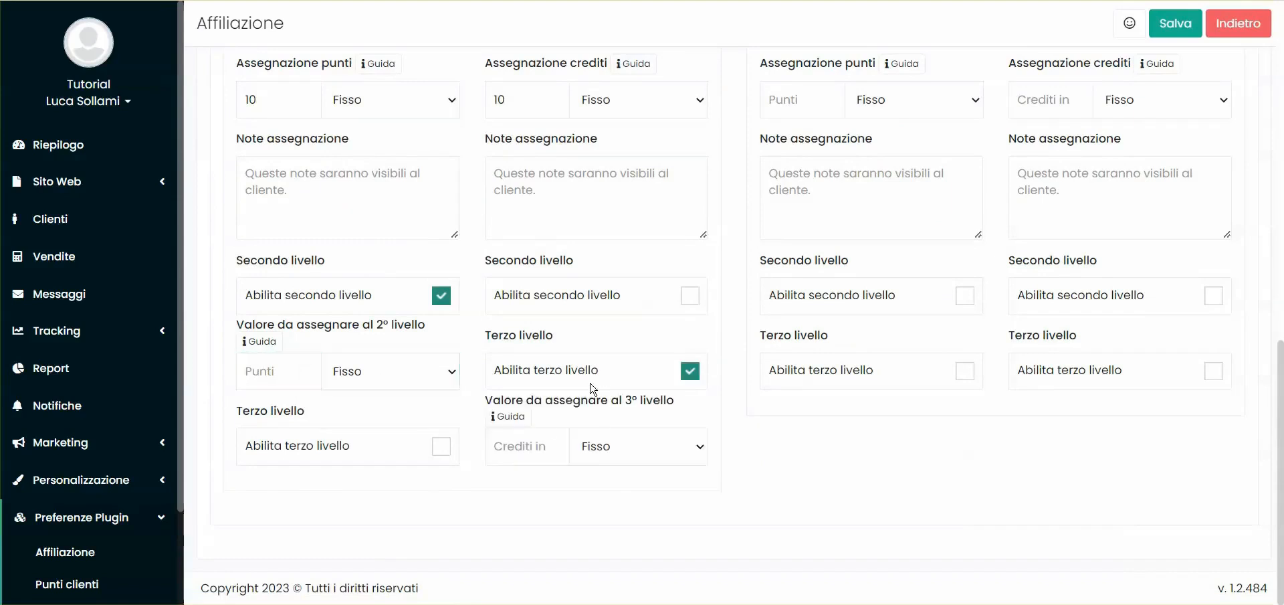
left_click(440, 446)
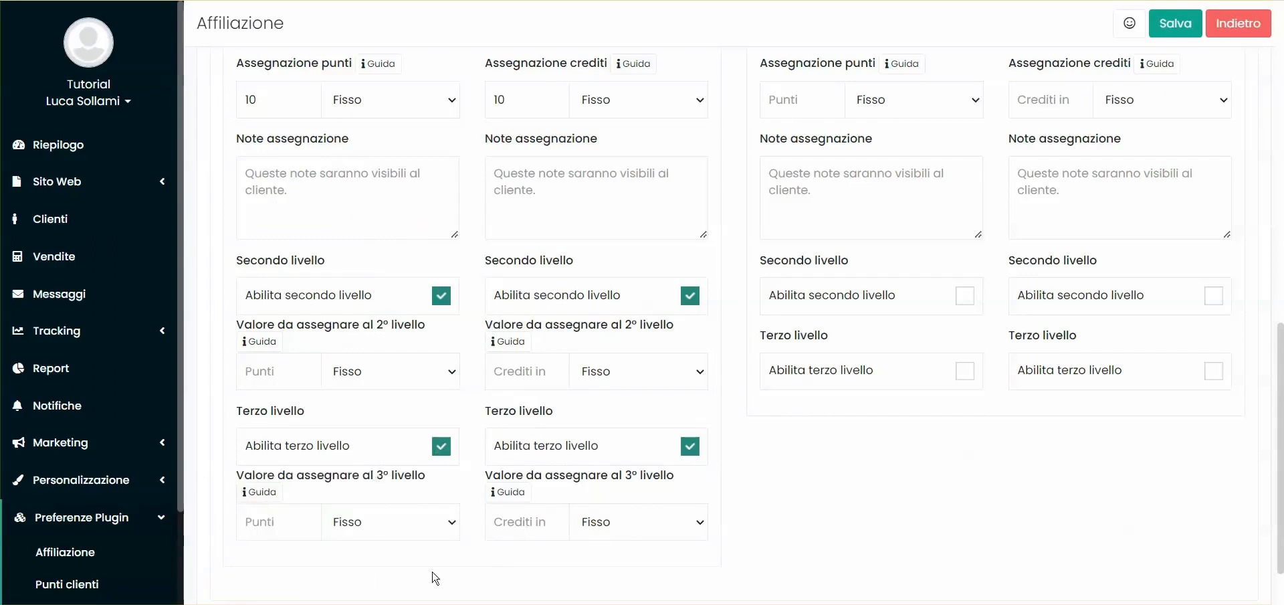
Disable the second and third reward levels for the sponsor's points and credits
left_click(438, 298)
left_click(690, 296)
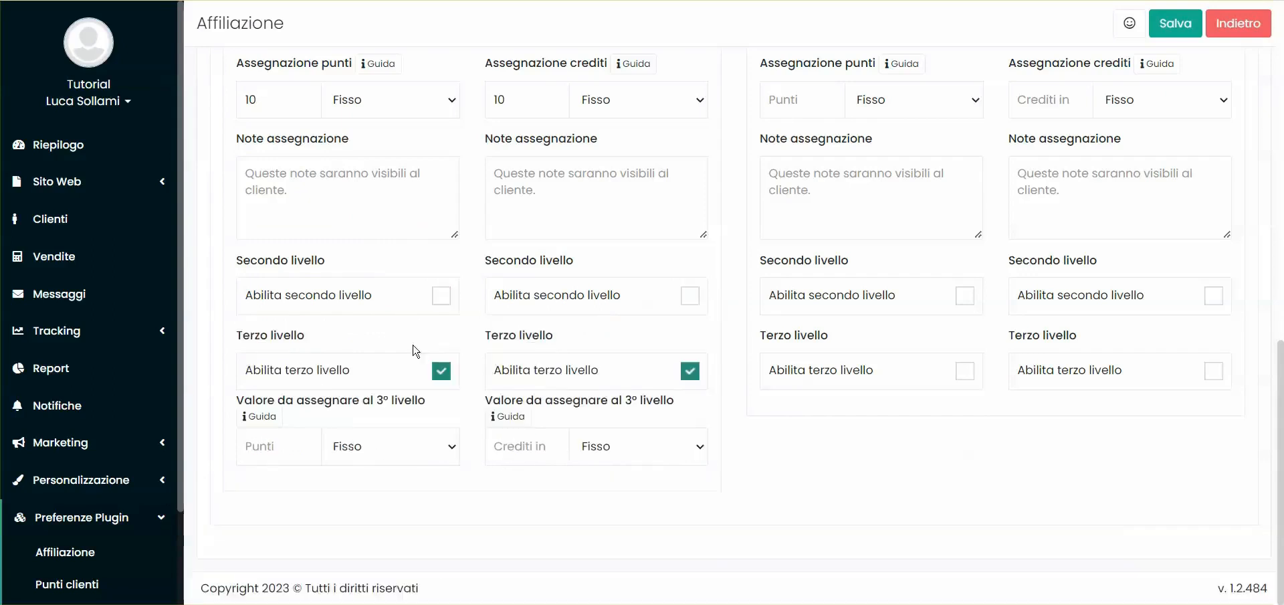
left_click(439, 369)
left_click(691, 372)
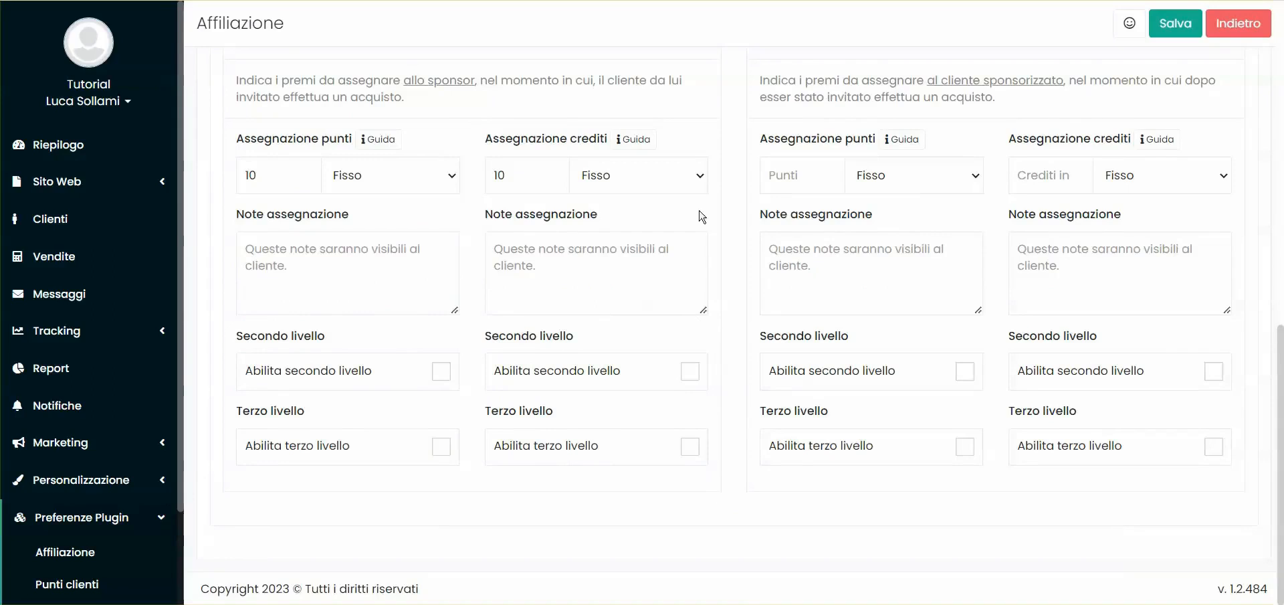
scroll(817, 142, "up", 1)
double_click(810, 125)
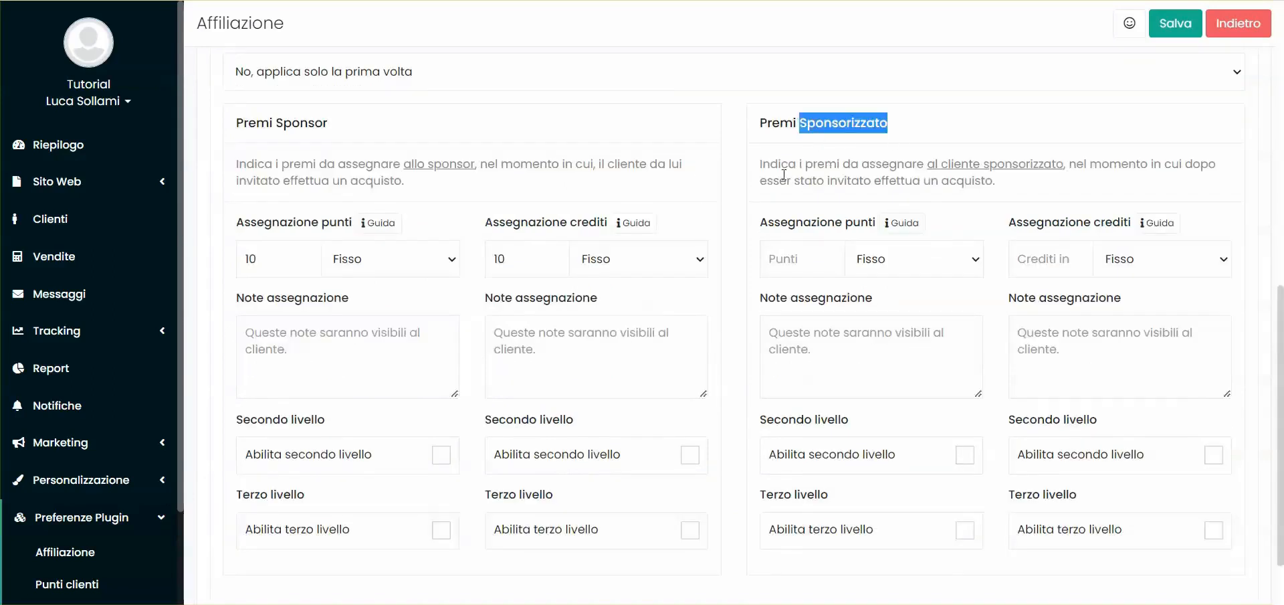
left_click(784, 101)
scroll(860, 265, "down", 1)
scroll(860, 264, "up", 1)
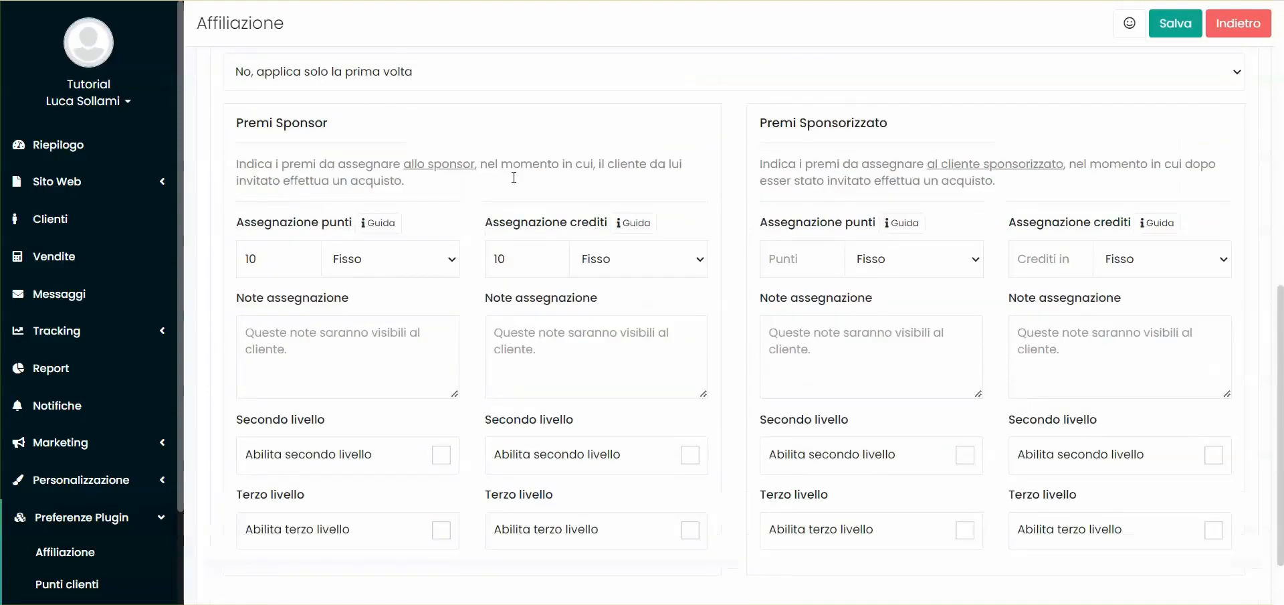
double_click(304, 120)
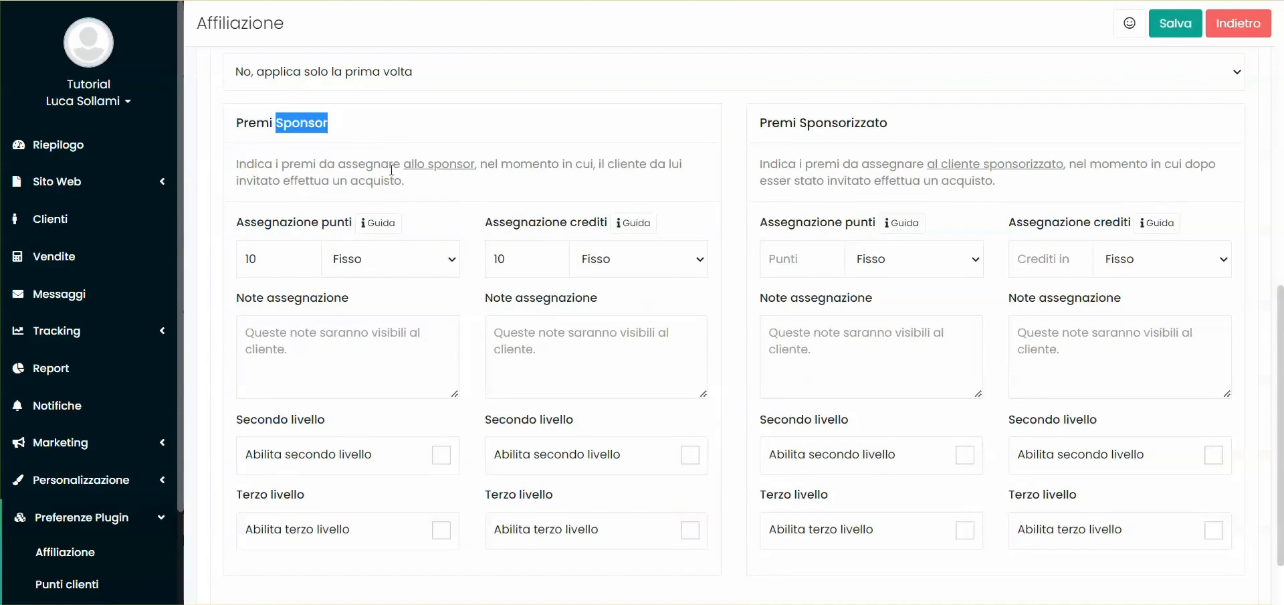
left_click(735, 159)
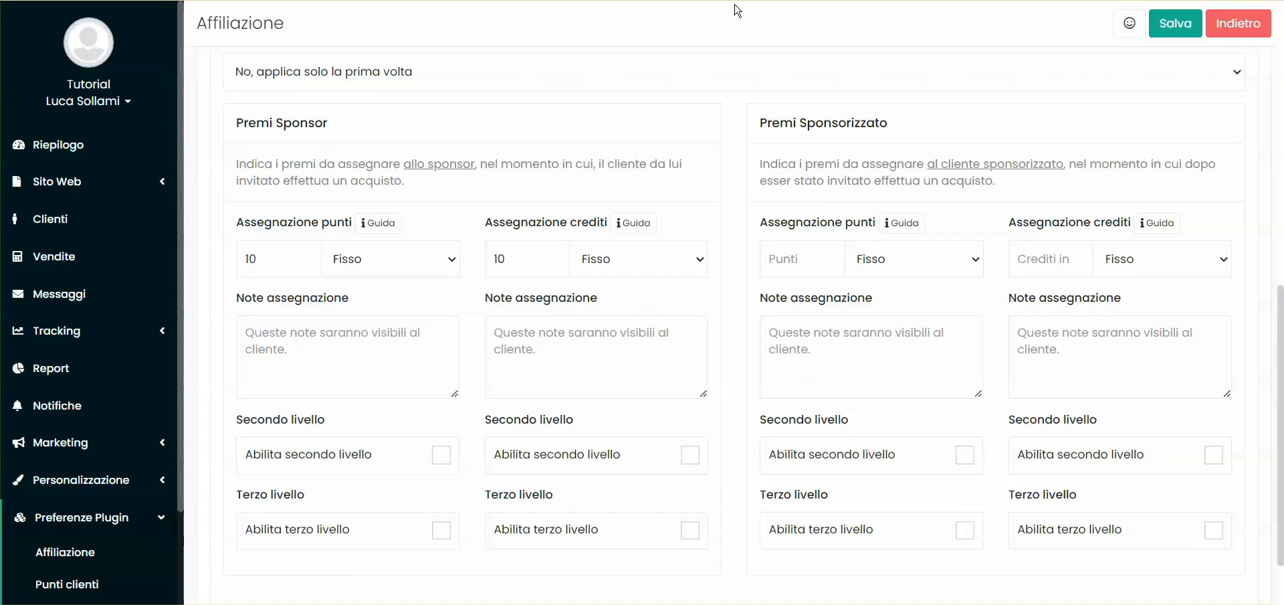
Set the sponsored customer's points reward for a product sale to 10
double_click(249, 259)
left_click(807, 258)
type("10")
left_click(817, 143)
Enable the limitation on who can use the affiliation system in the Limitazione settings
scroll(775, 234, "up", 10)
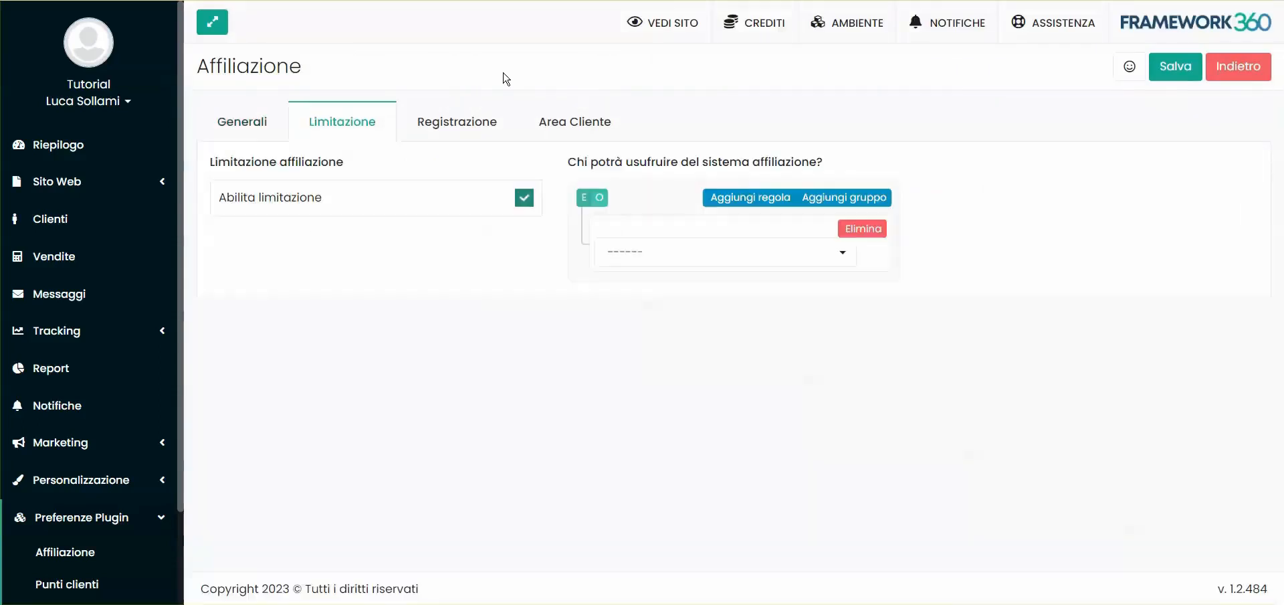
left_click(348, 199)
left_click(294, 201)
Set the condition of the limitation rule to "Sesso" from the Anagrafica category
left_click(663, 262)
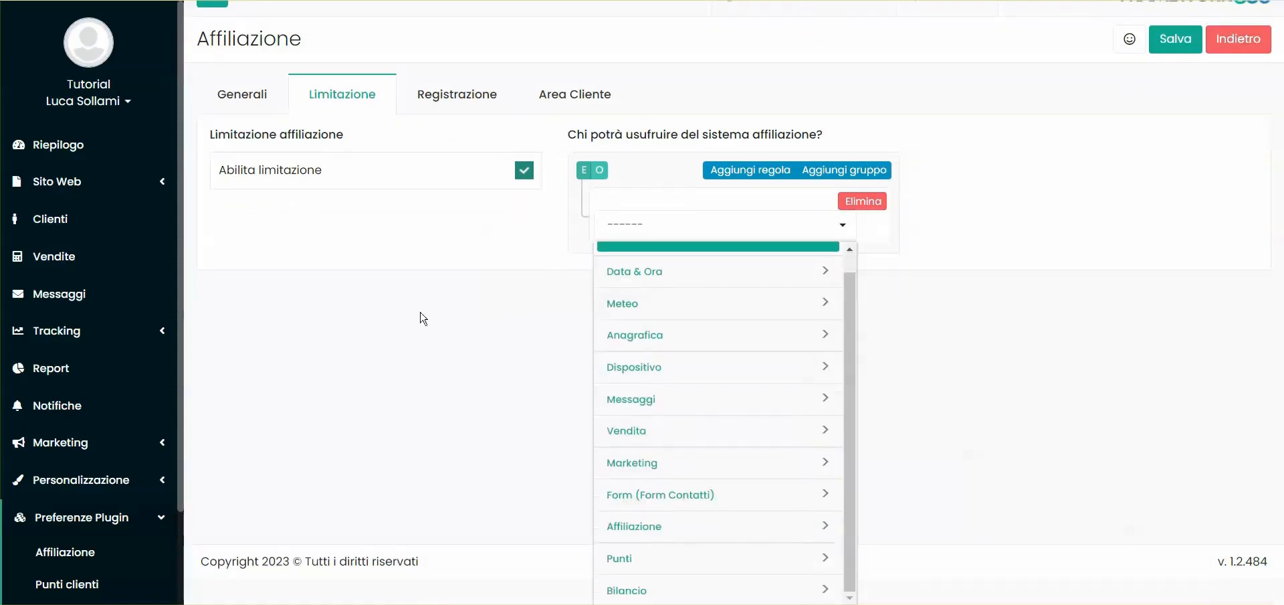
scroll(751, 435, "up", 1)
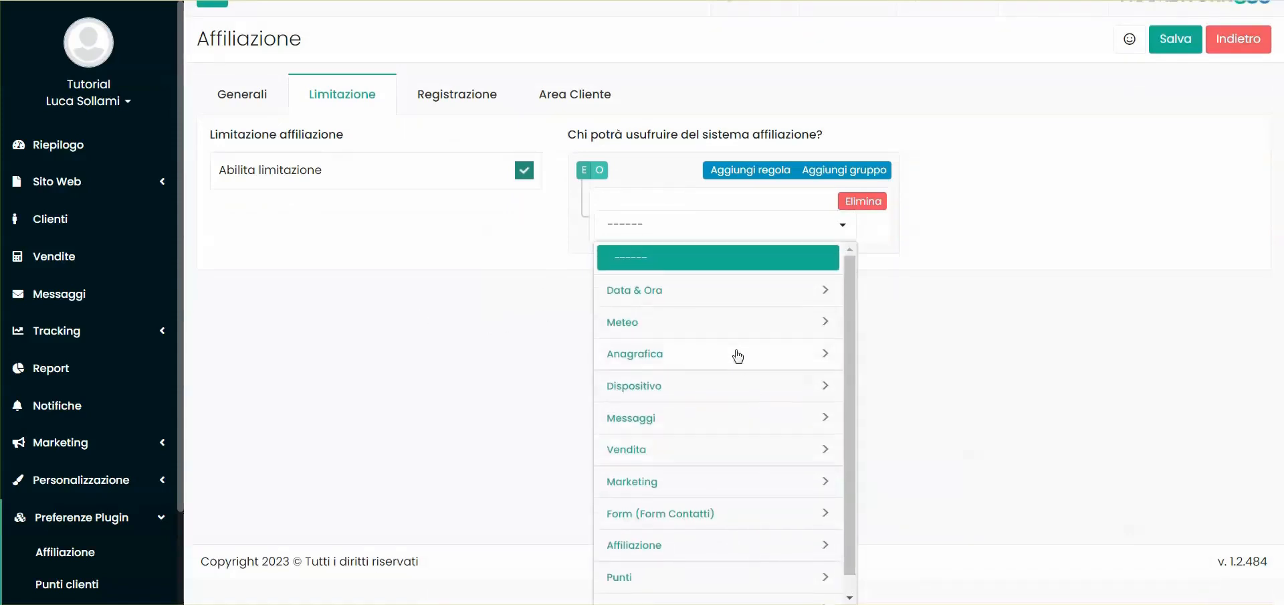
scroll(737, 355, "down", 1)
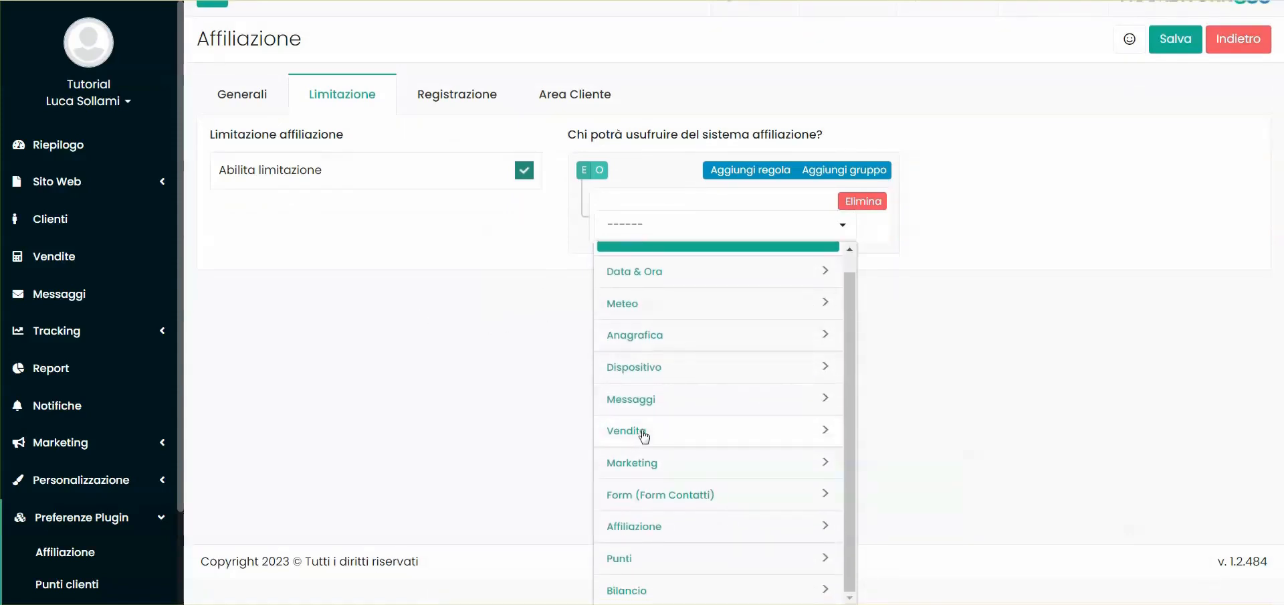
left_click(644, 337)
scroll(702, 384, "down", 5)
left_click(656, 267)
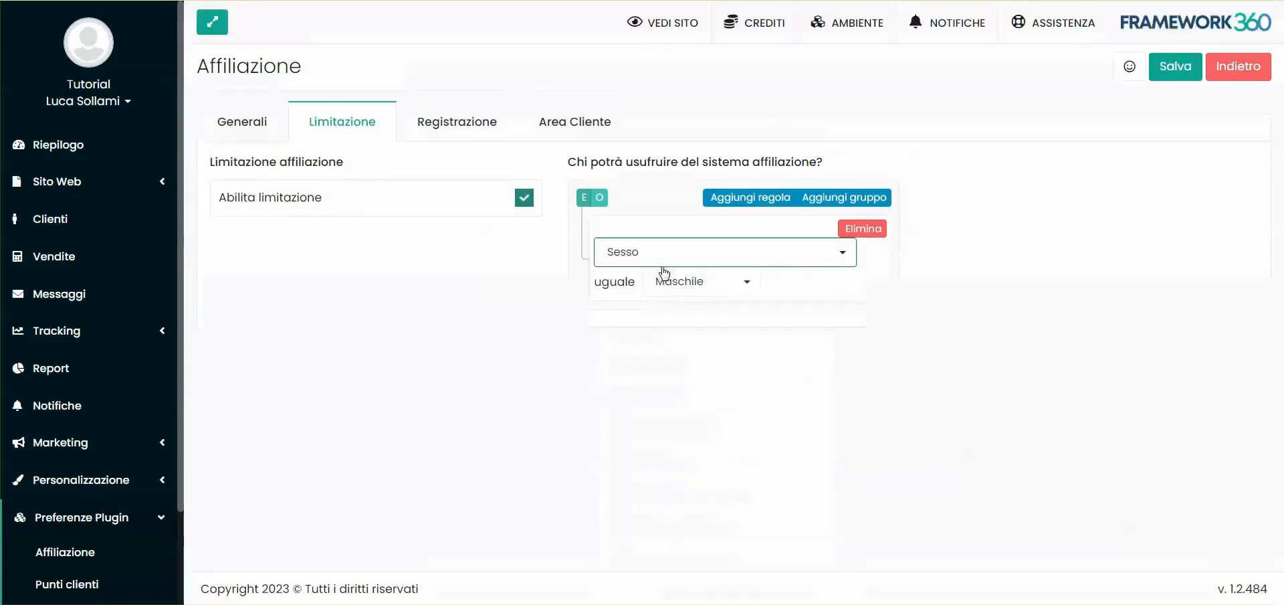
left_click(689, 341)
Change the limitation rule's condition to "L'indirizzo email"
left_click(668, 252)
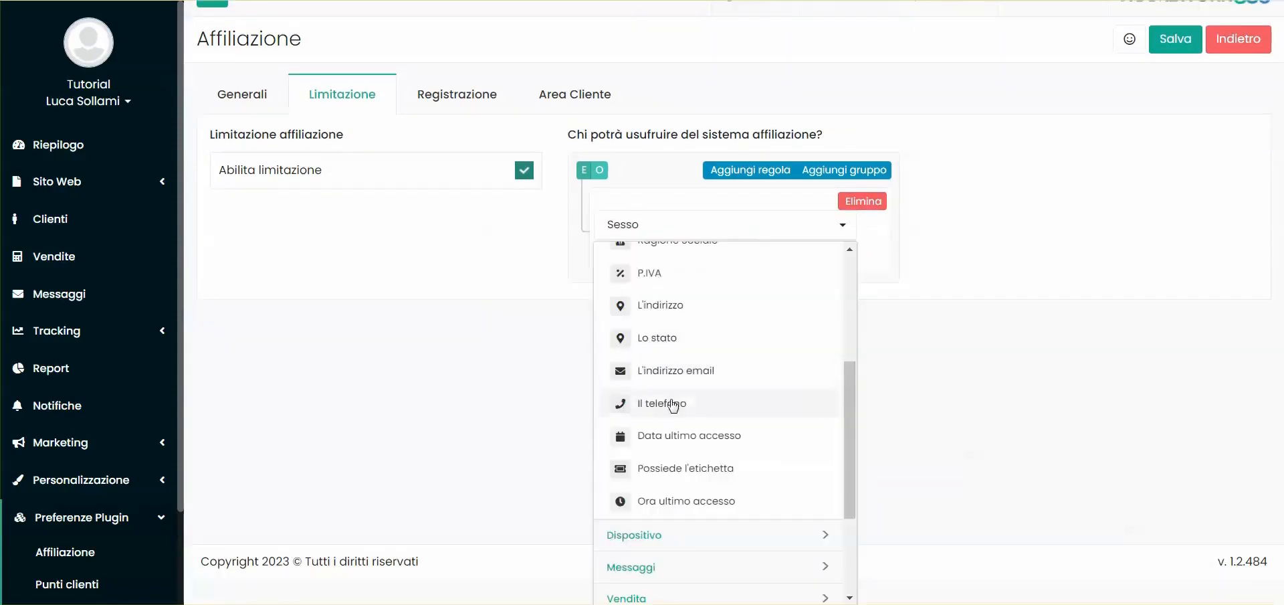
scroll(672, 404, "up", 3)
left_click(731, 453)
Change the limitation rule's condition to "Data di nascita" with the operator "compreso tra"
left_click(698, 254)
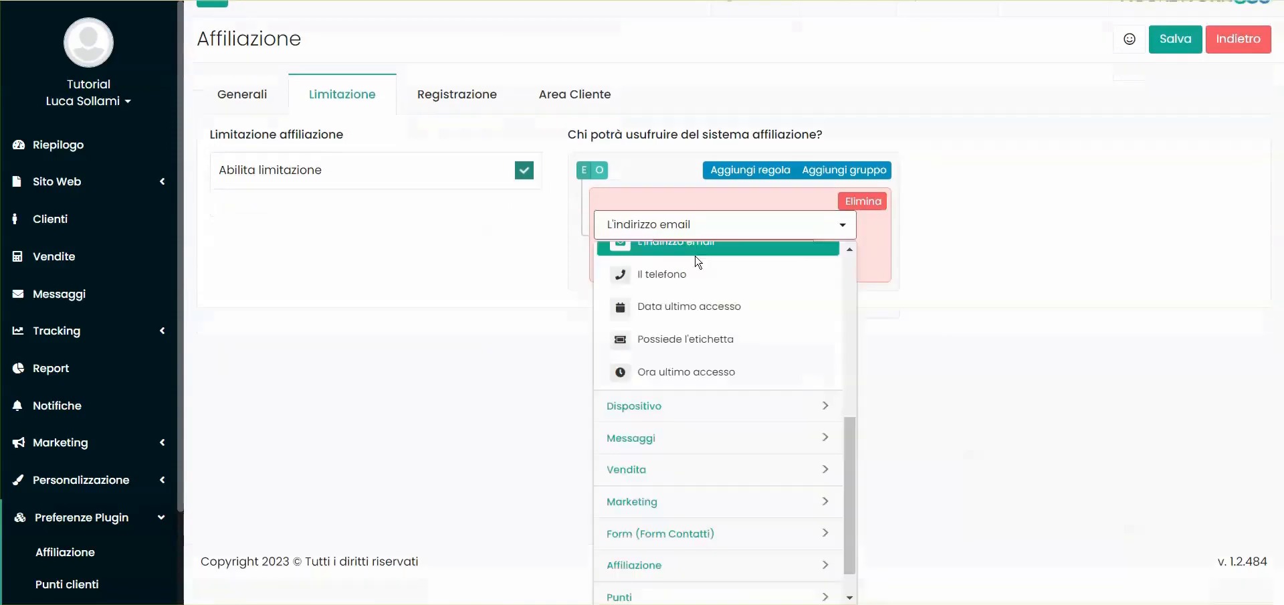
scroll(706, 294, "up", 4)
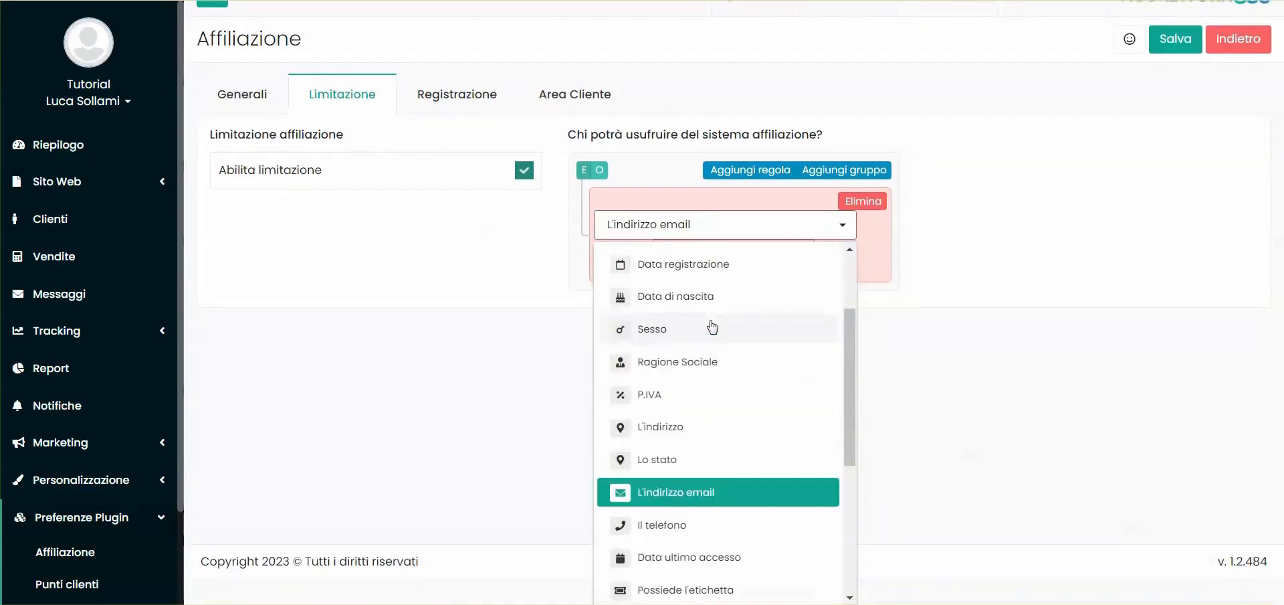
scroll(668, 361, "up", 2)
left_click(668, 375)
left_click(661, 287)
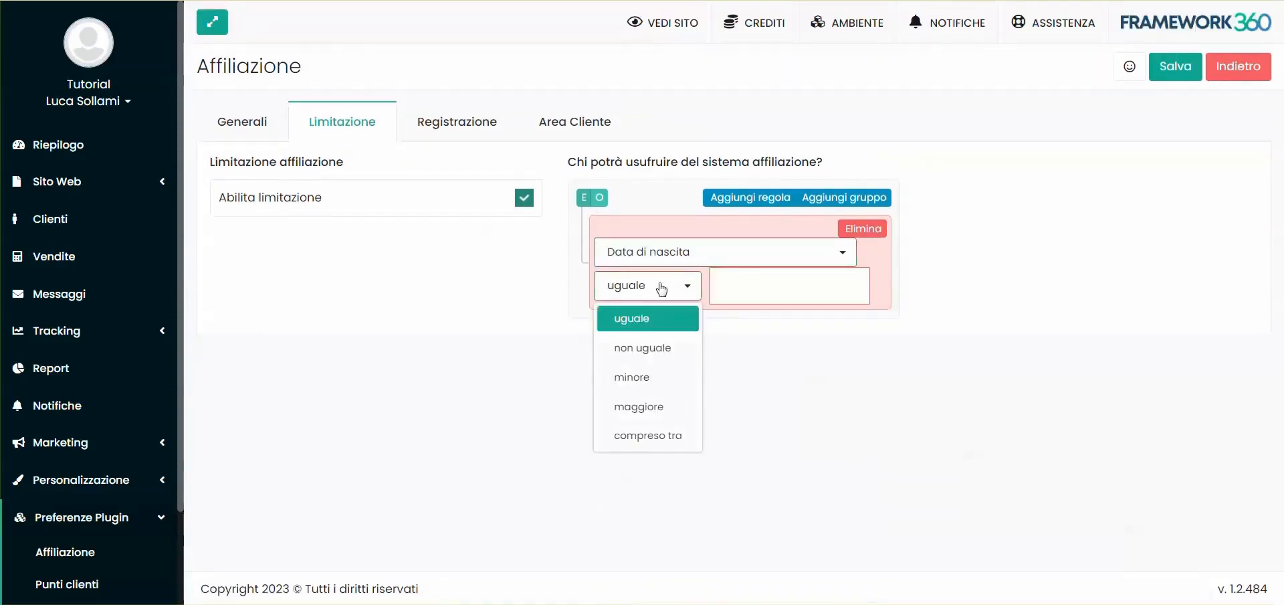
left_click(647, 435)
Browse the Vendita conditions available for the limitation rule and turn off the affiliation limitation
left_click(672, 314)
left_click(796, 395)
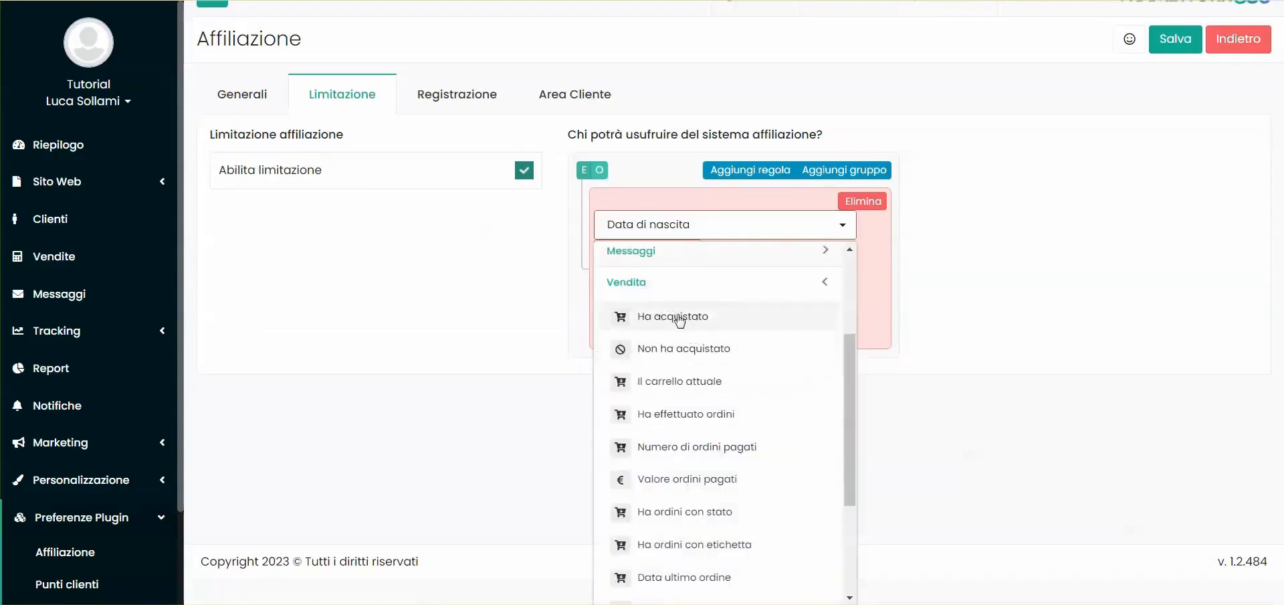
scroll(695, 441, "down", 1)
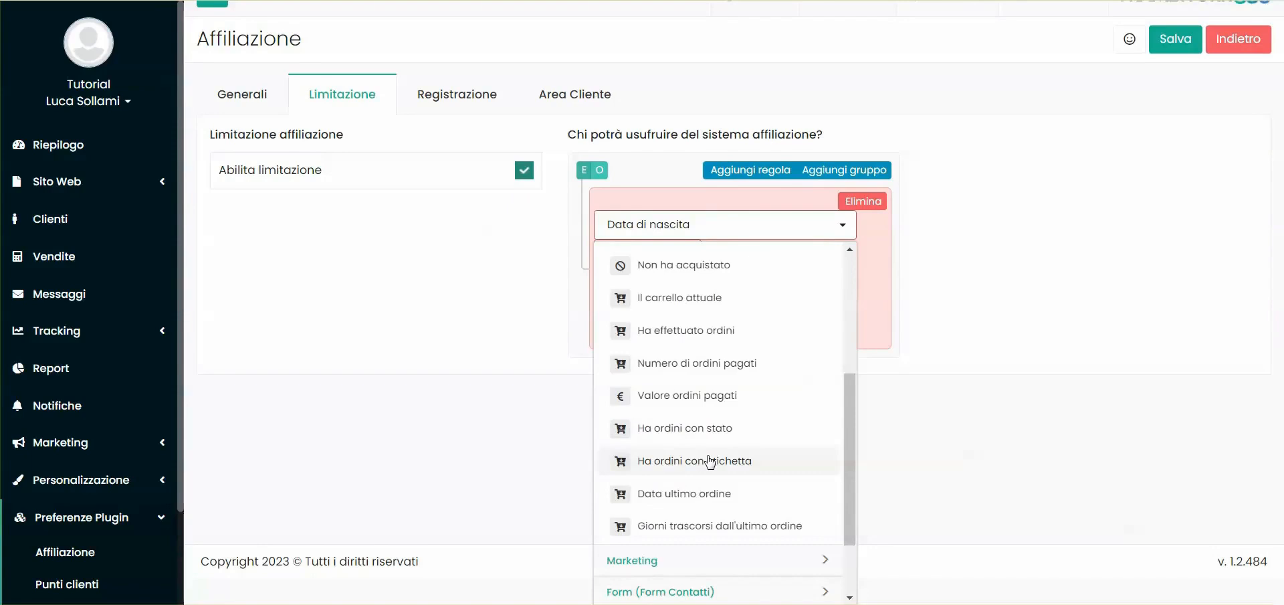
scroll(710, 462, "up", 1)
left_click(694, 289)
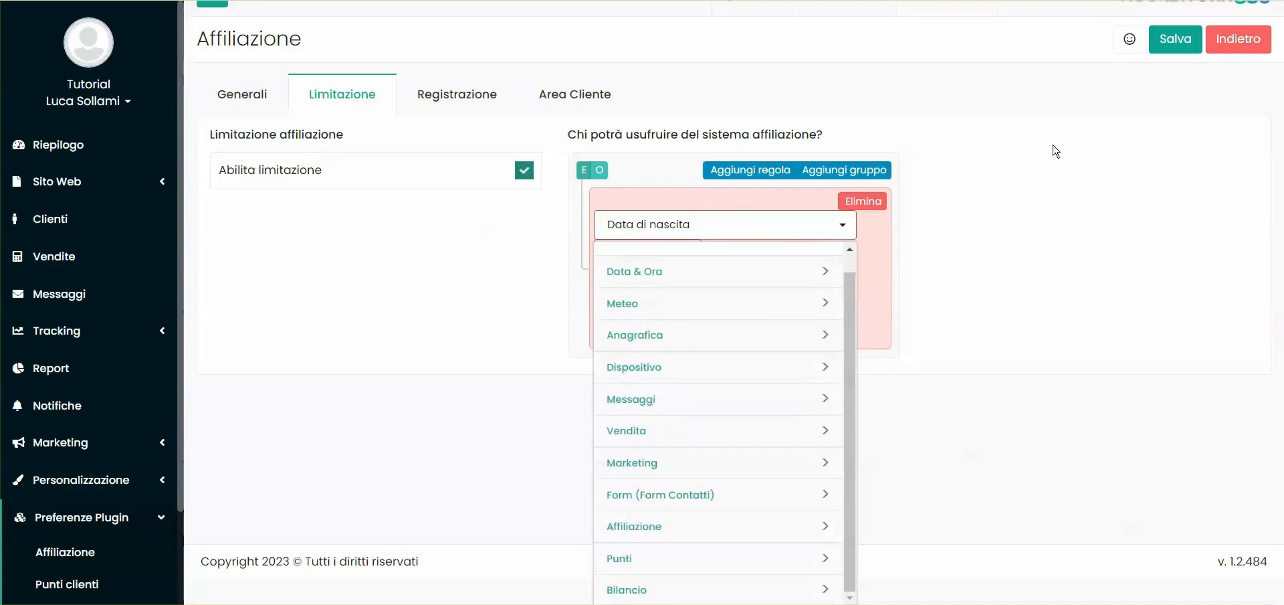
left_click(524, 170)
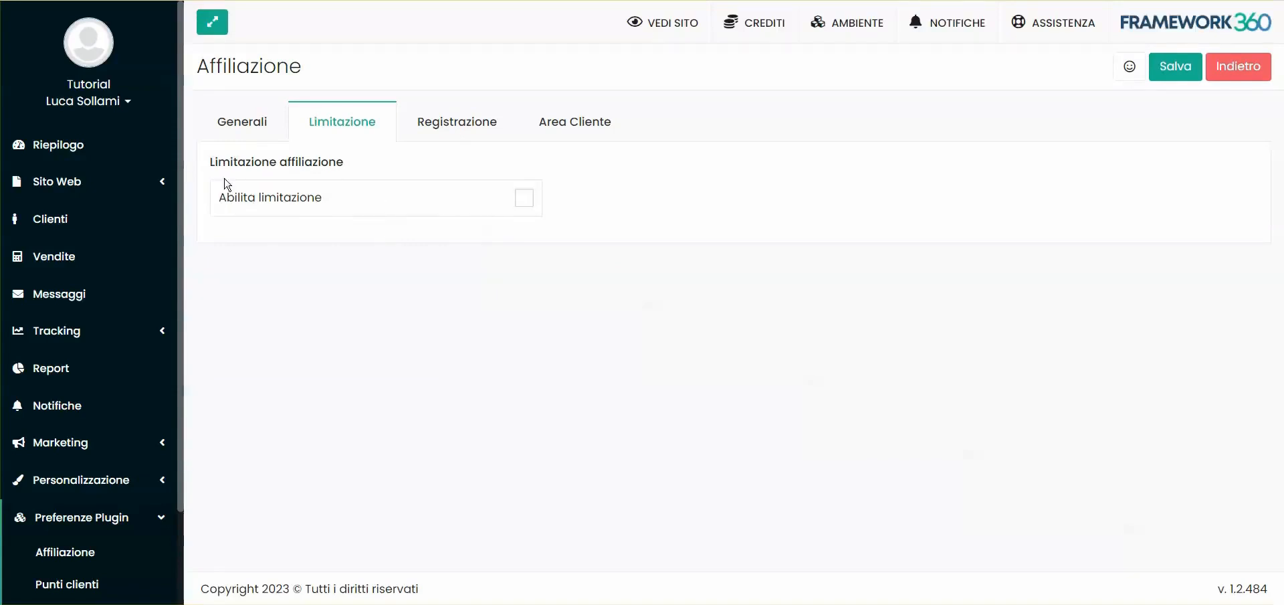
Enable "Visualizza campo Codice Sponsor" for the registration form and save the affiliation settings
left_click(449, 137)
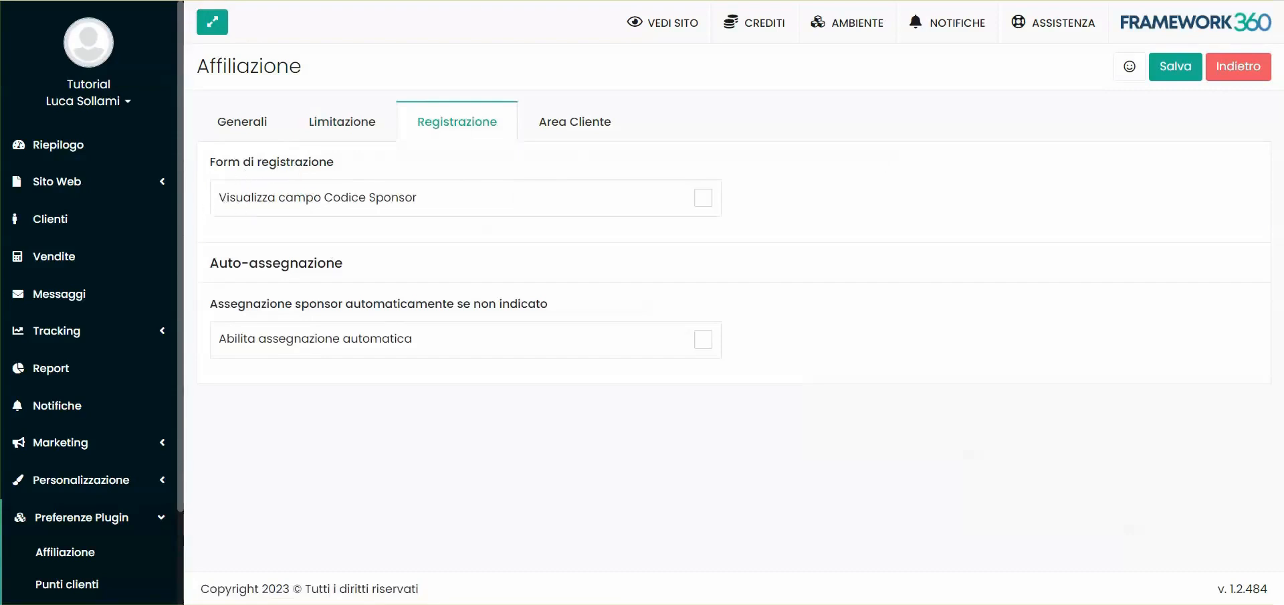
left_click(403, 204)
left_click(1180, 75)
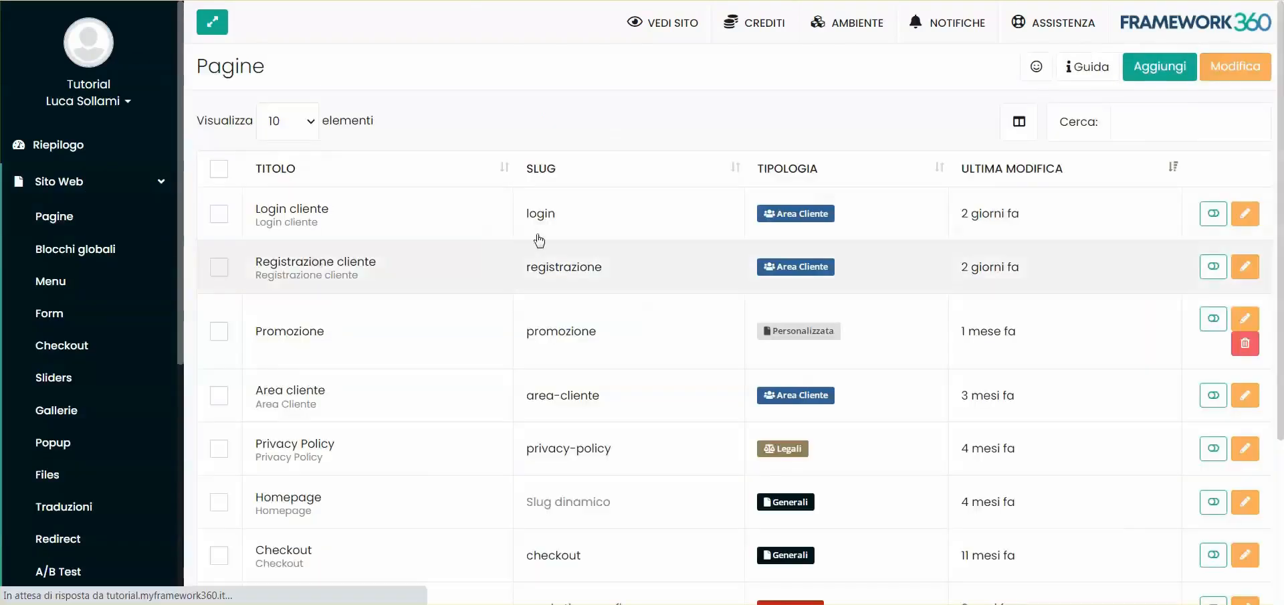
View the published "Registrazione cliente" page and examine the "Hai un codice sponsor?" field in its form
left_click(355, 262)
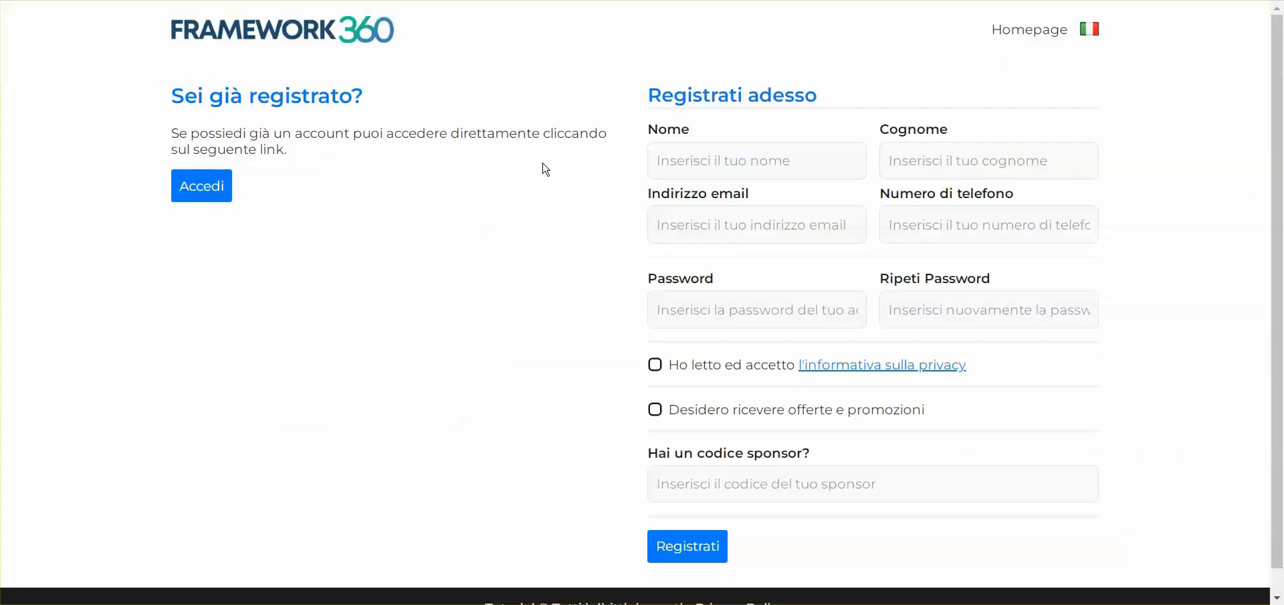
scroll(696, 418, "down", 1)
left_click(671, 456)
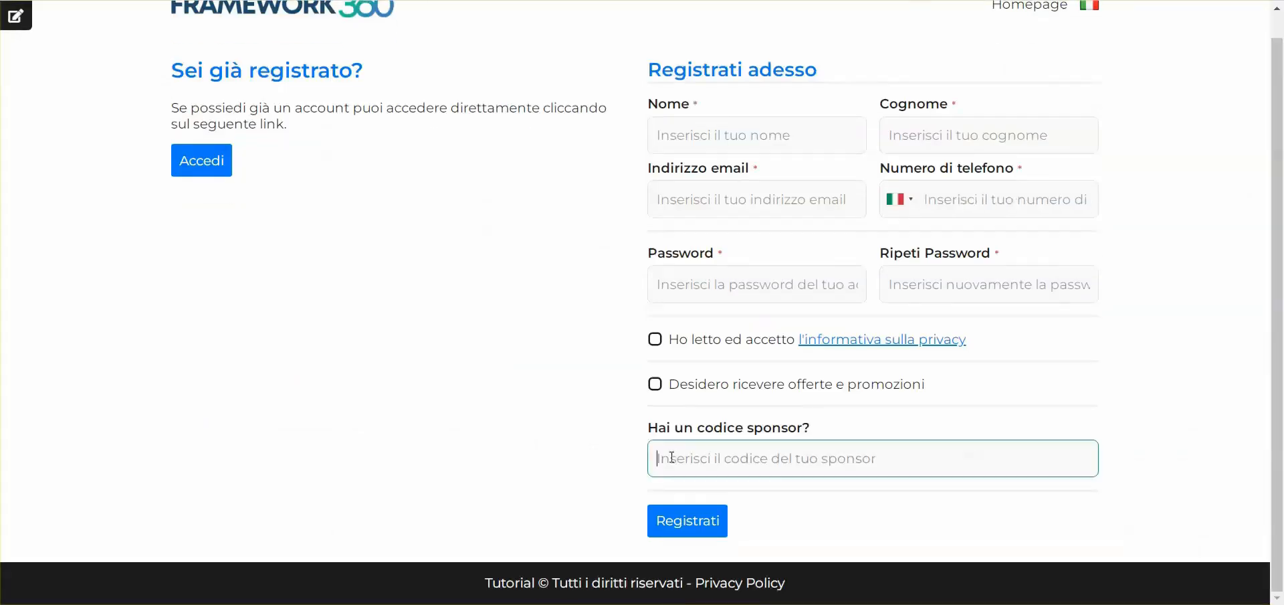
scroll(671, 457, "up", 1)
left_click(612, 349)
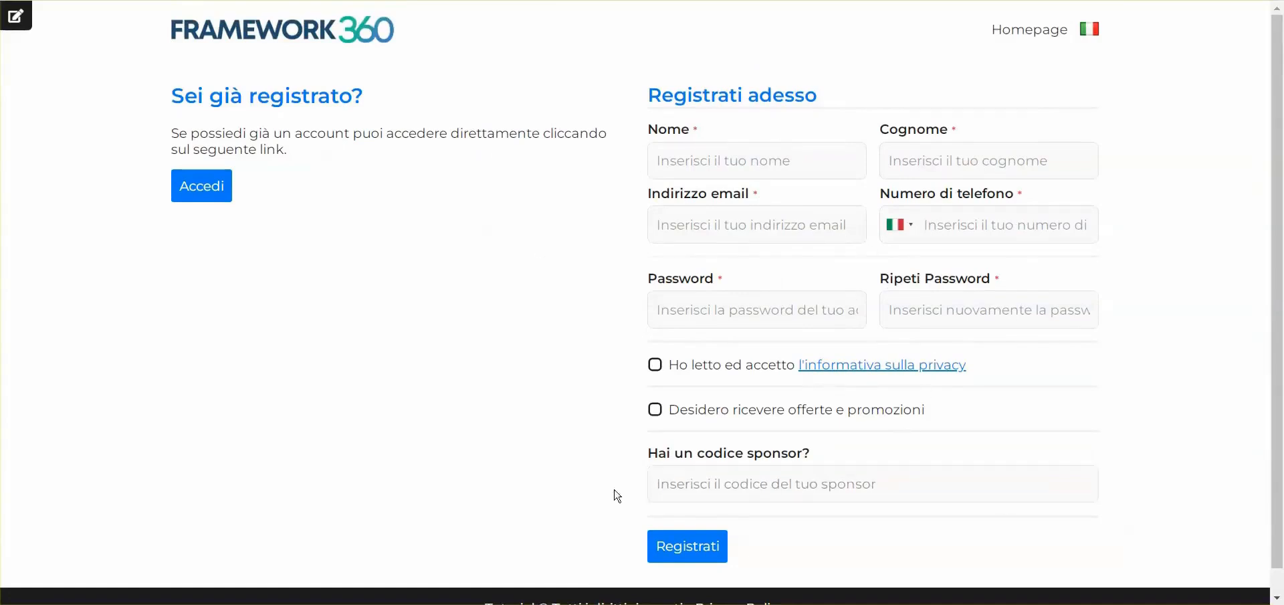
left_click(669, 479)
left_click_drag(652, 457, 815, 458)
left_click(814, 456)
left_click(692, 476)
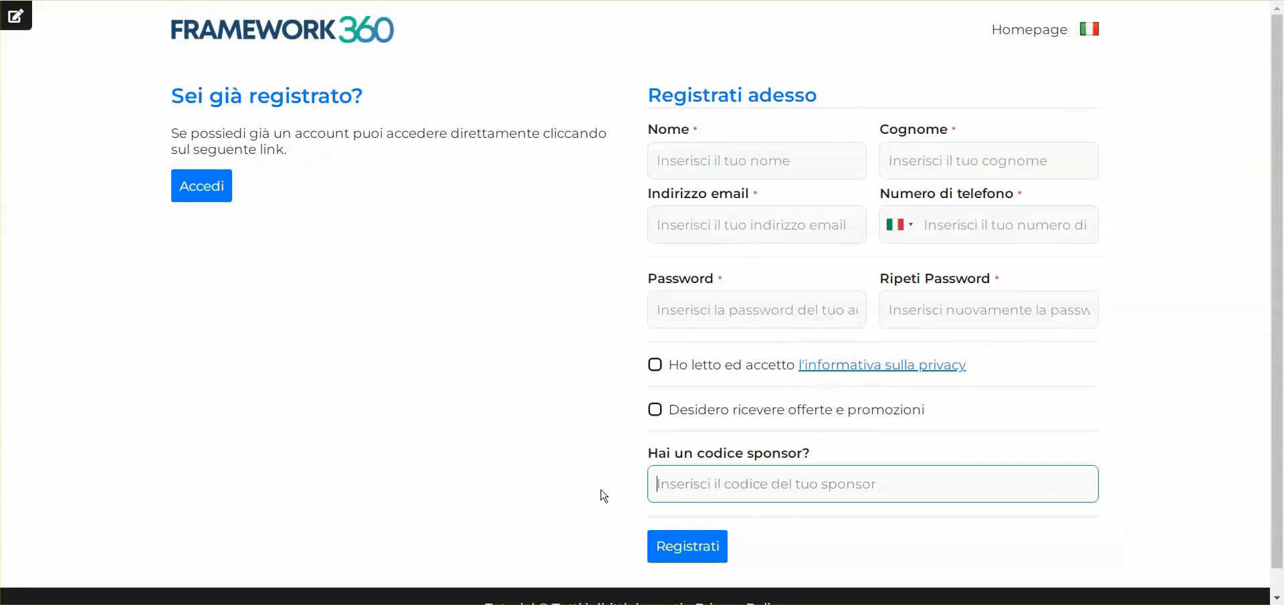
Return to the Affiliazione settings and enable the automatic assignment of a sponsor when none is indicated
left_click(80, 0)
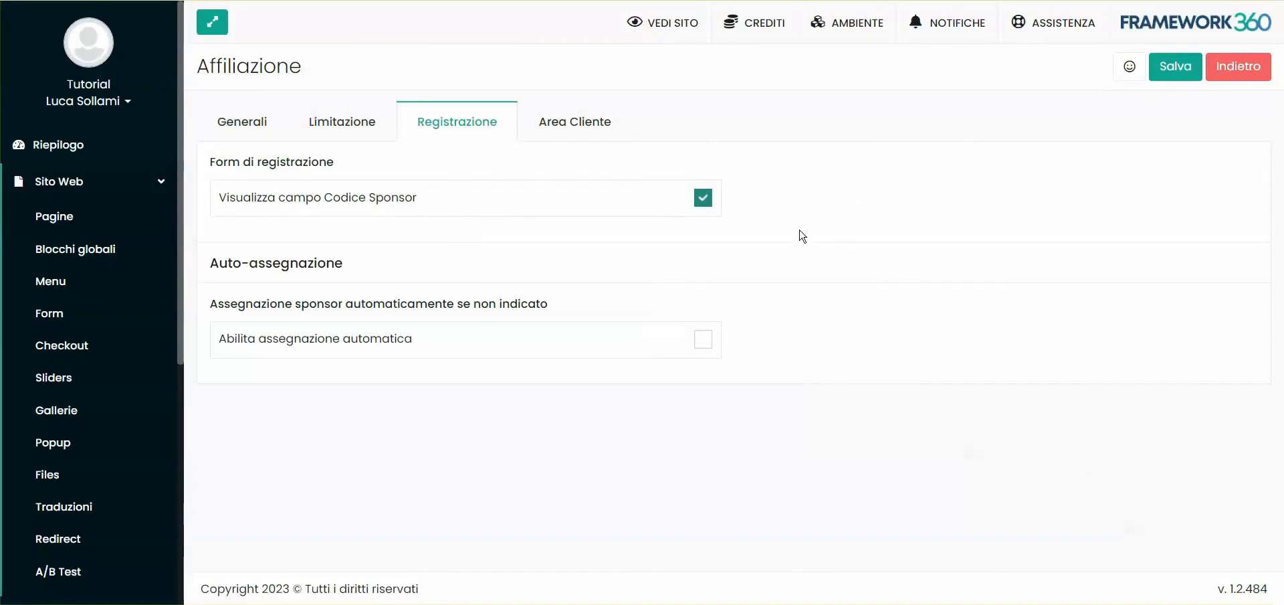
left_click_drag(211, 264, 355, 267)
left_click(371, 270)
left_click(532, 343)
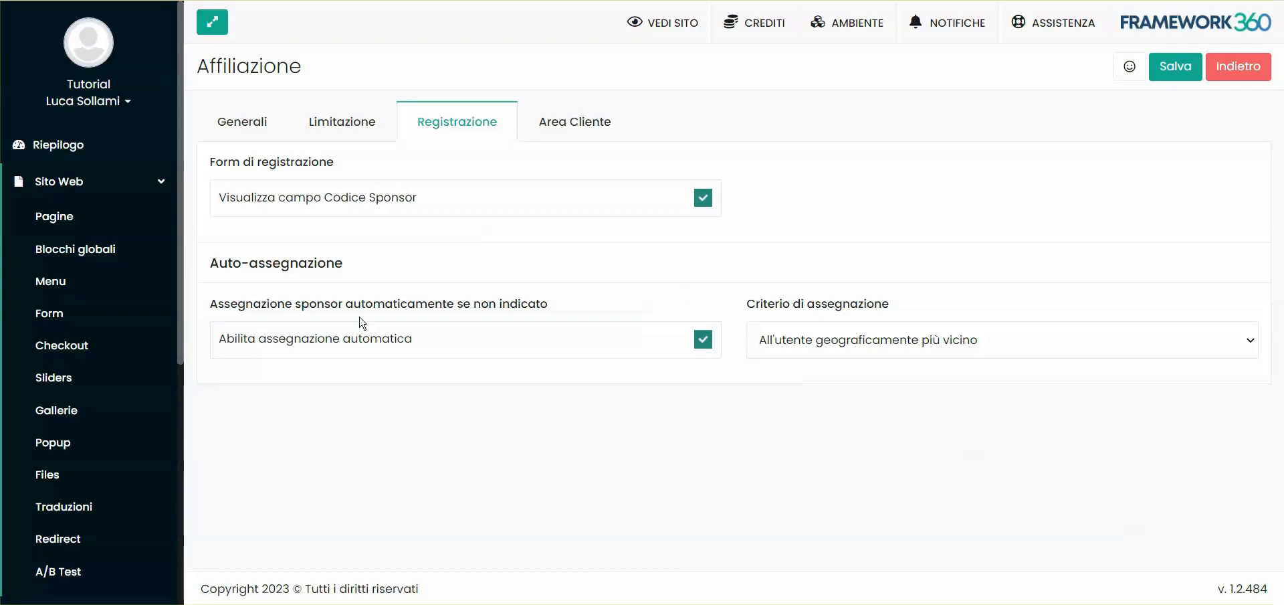
Set the sponsor assignment criterion to "A rotazione tra i selezionati" and begin choosing the users to rotate
left_click(791, 344)
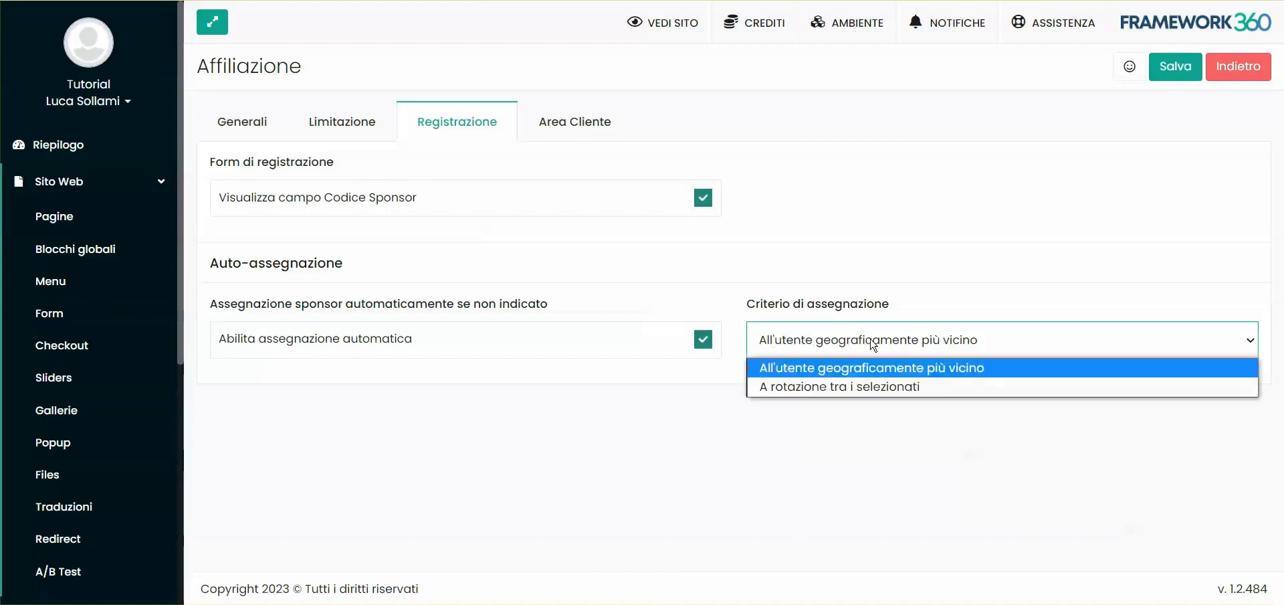
left_click(863, 386)
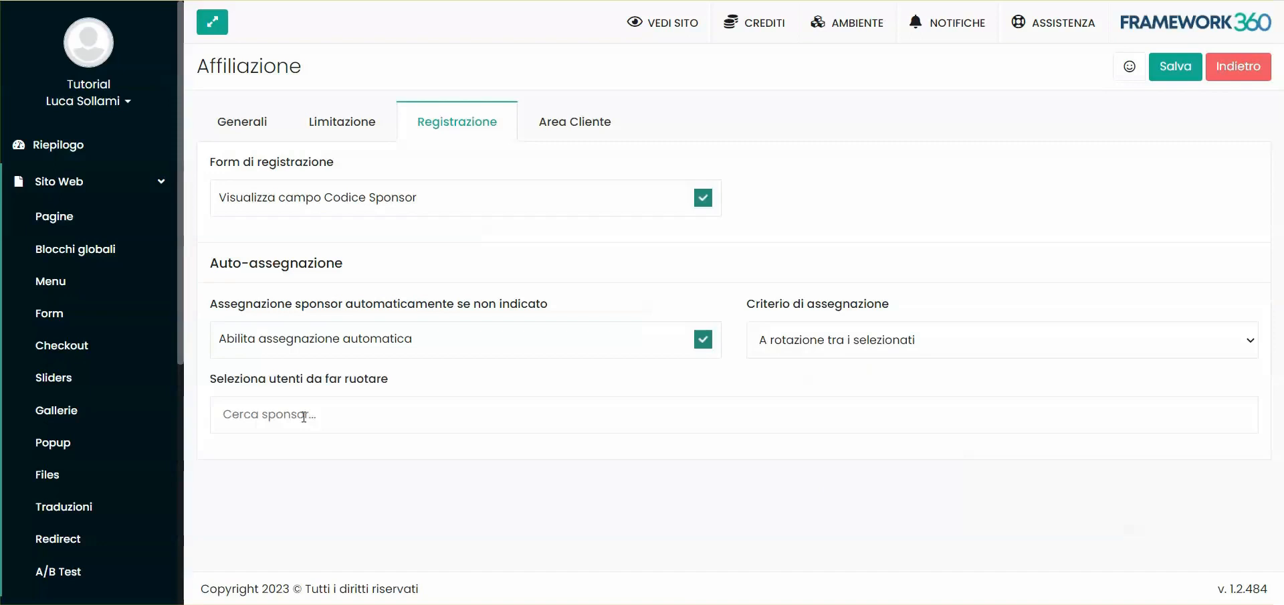
left_click(294, 415)
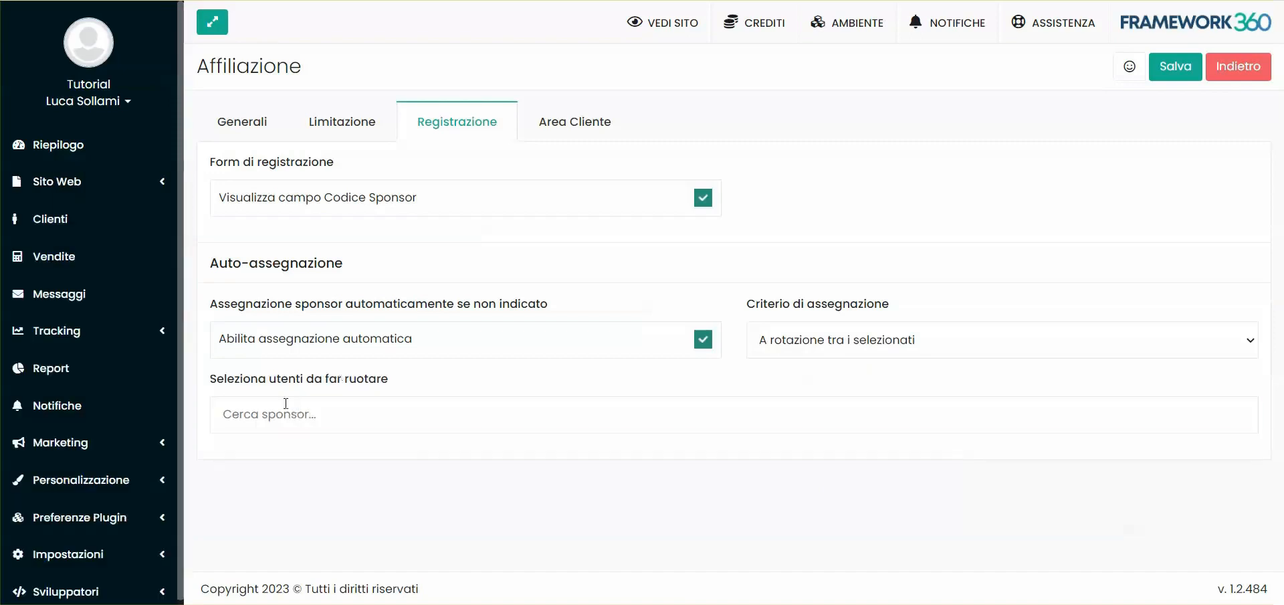
left_click(282, 412)
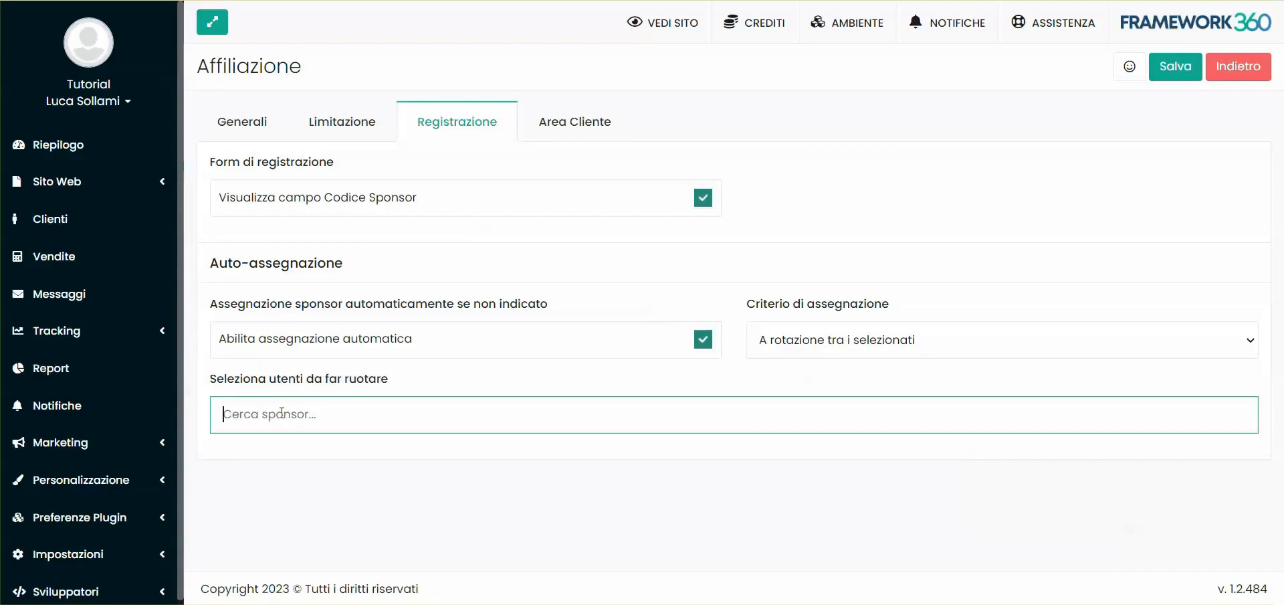
left_click(327, 514)
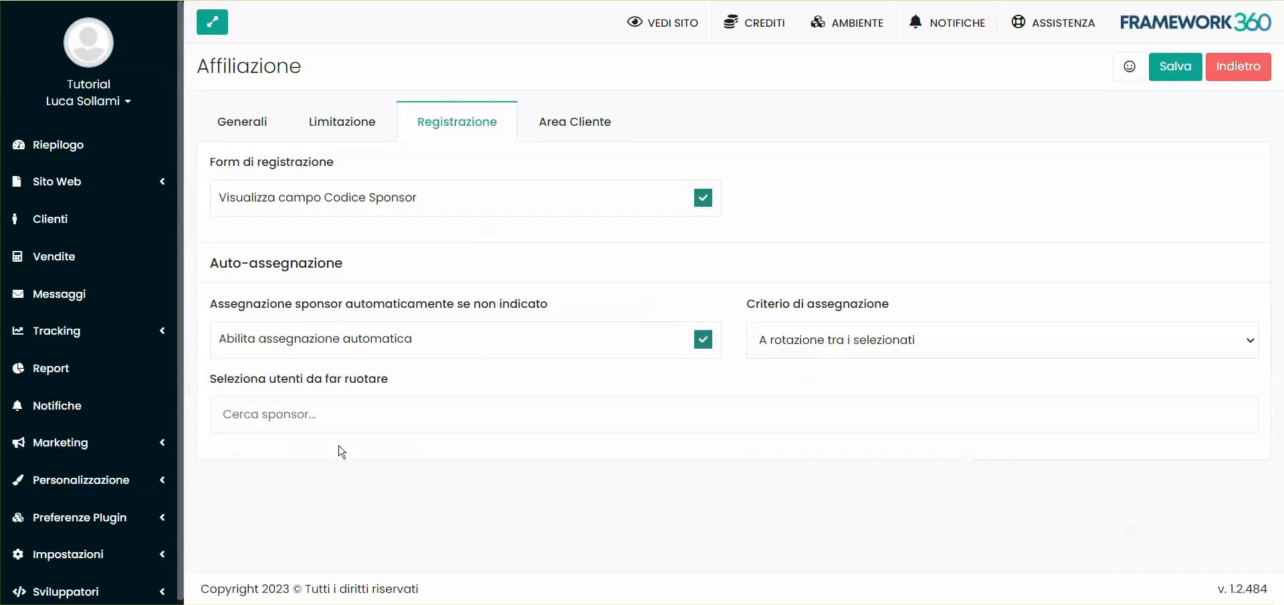
Consult the customer list in Clienti, search the sponsors for "clie" and add the demo customer to the rotation
right_click(66, 222)
left_click(107, 231)
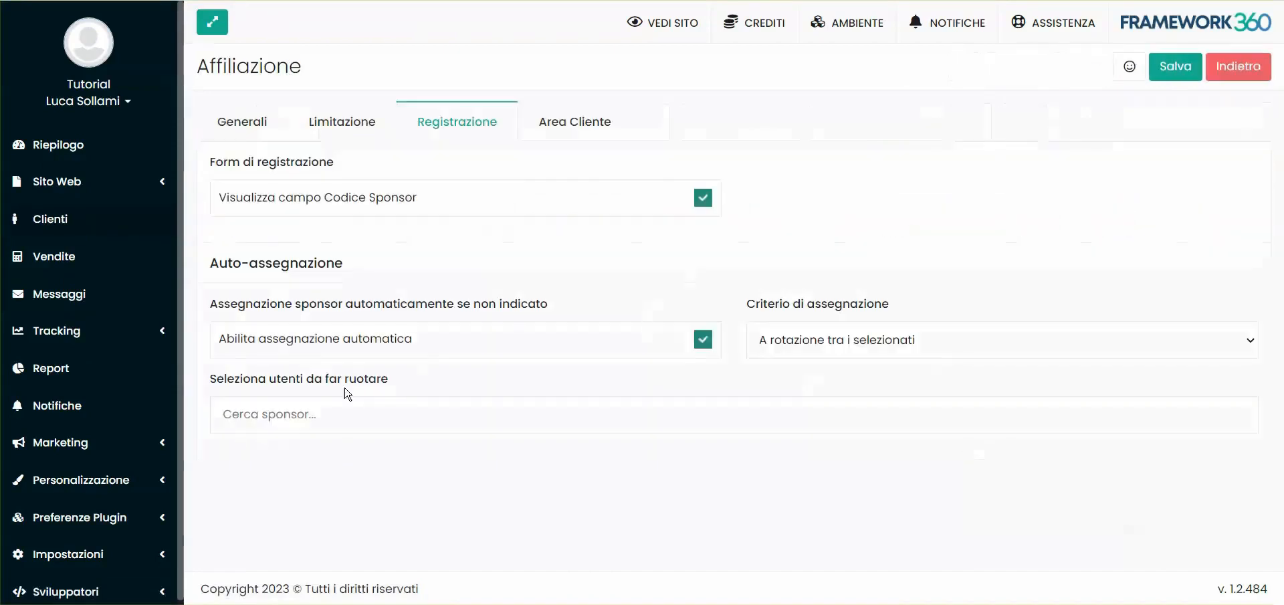
left_click(317, 413)
type("clie")
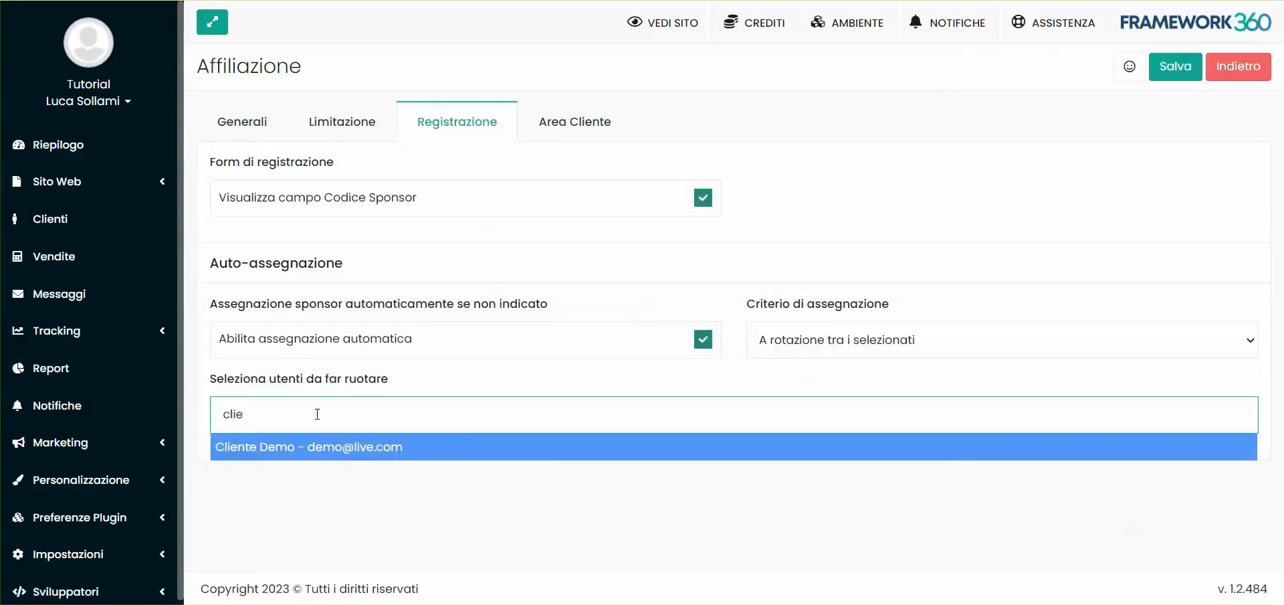
left_click(285, 448)
left_click(468, 527)
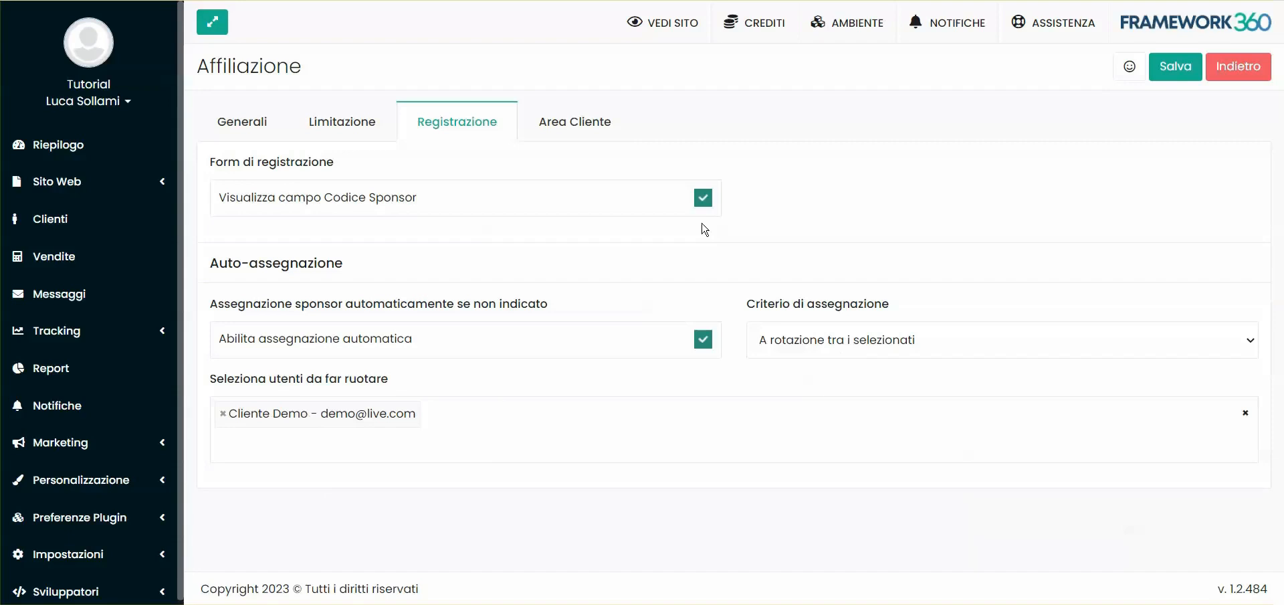
Set the sponsor assignment criterion back to "All'utente geograficamente più vicino"
left_click(827, 339)
left_click(829, 367)
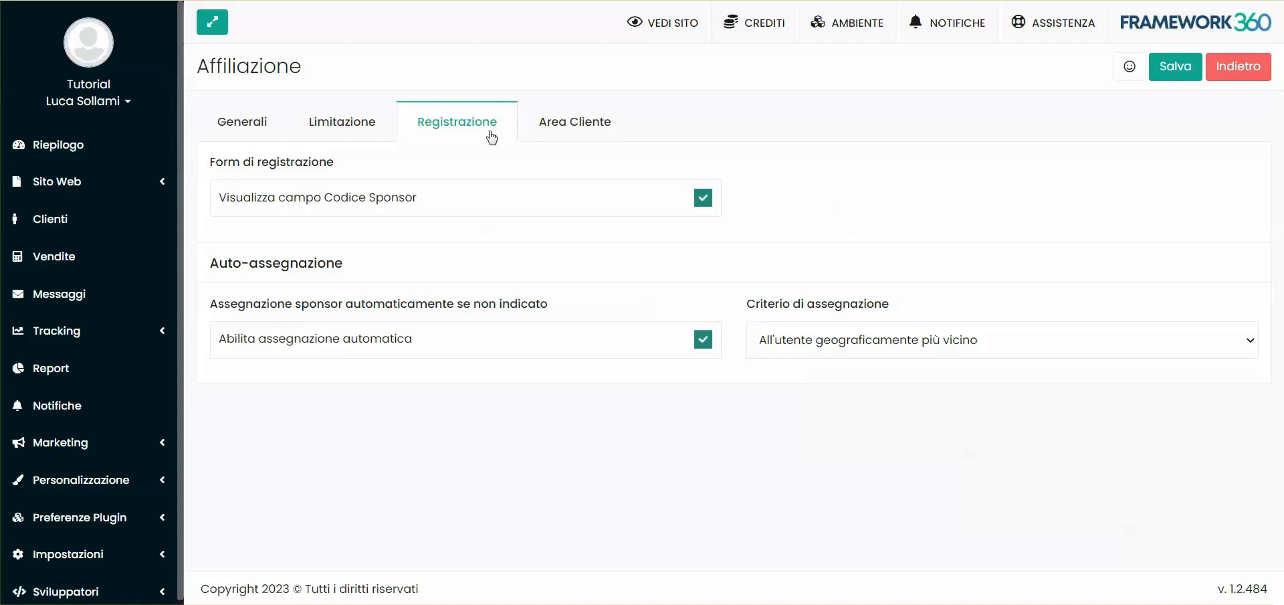
Review the objectives and reward settings in Generali, and examine the messages and sponsorable sections in Area Cliente
left_click(241, 122)
left_click(355, 426)
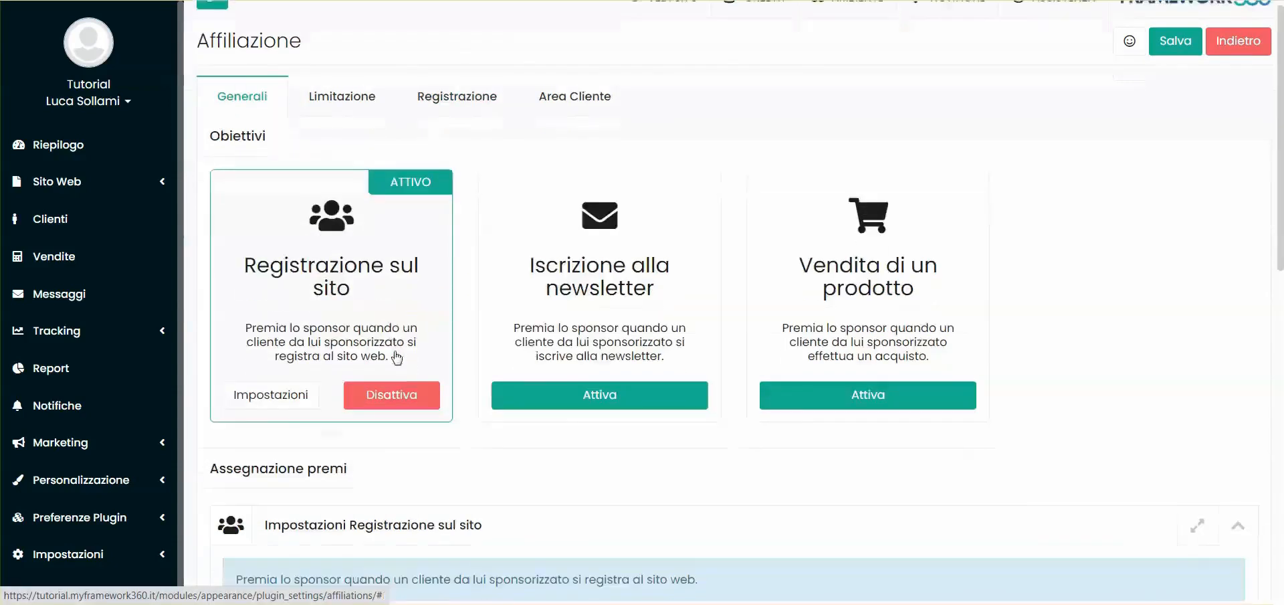
scroll(602, 300, "down", 10)
scroll(428, 328, "up", 12)
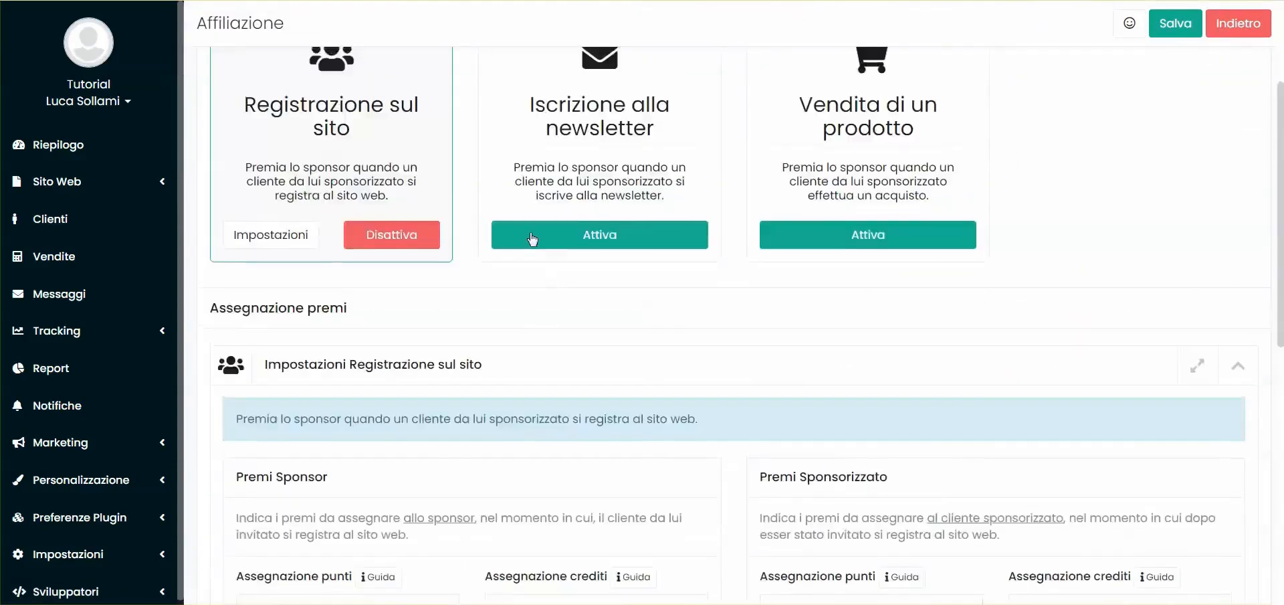
left_click(458, 122)
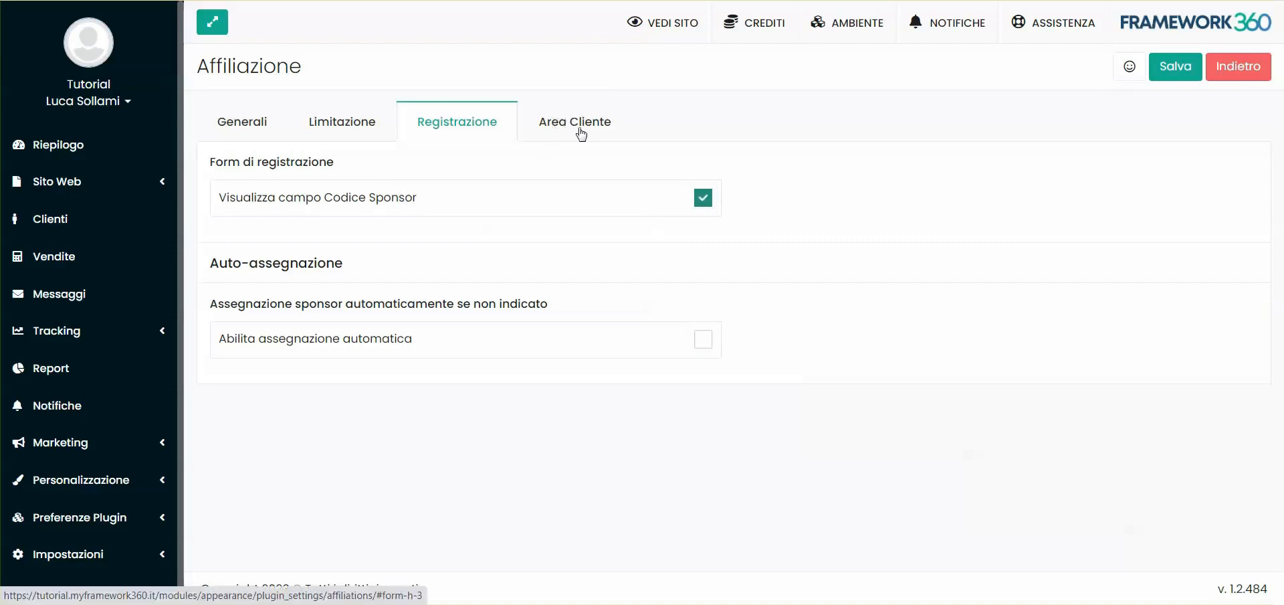
left_click(581, 134)
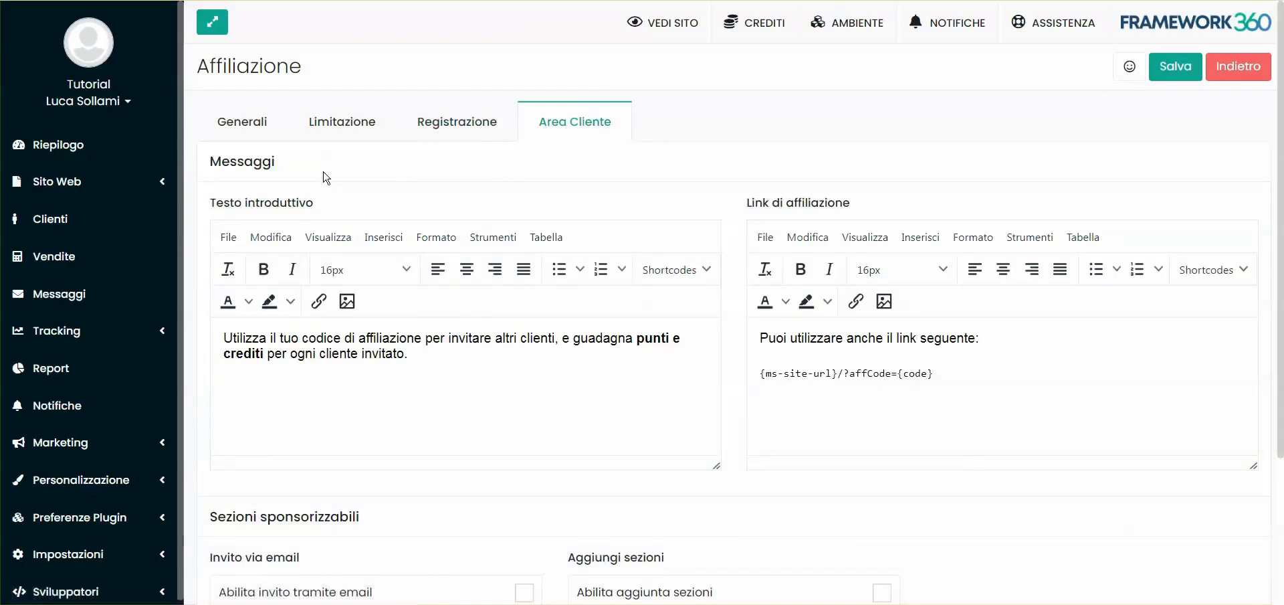
scroll(326, 178, "down", 2)
scroll(519, 344, "up", 1)
Open the website's page list and search it for "area"
left_click(57, 181)
left_click(53, 216)
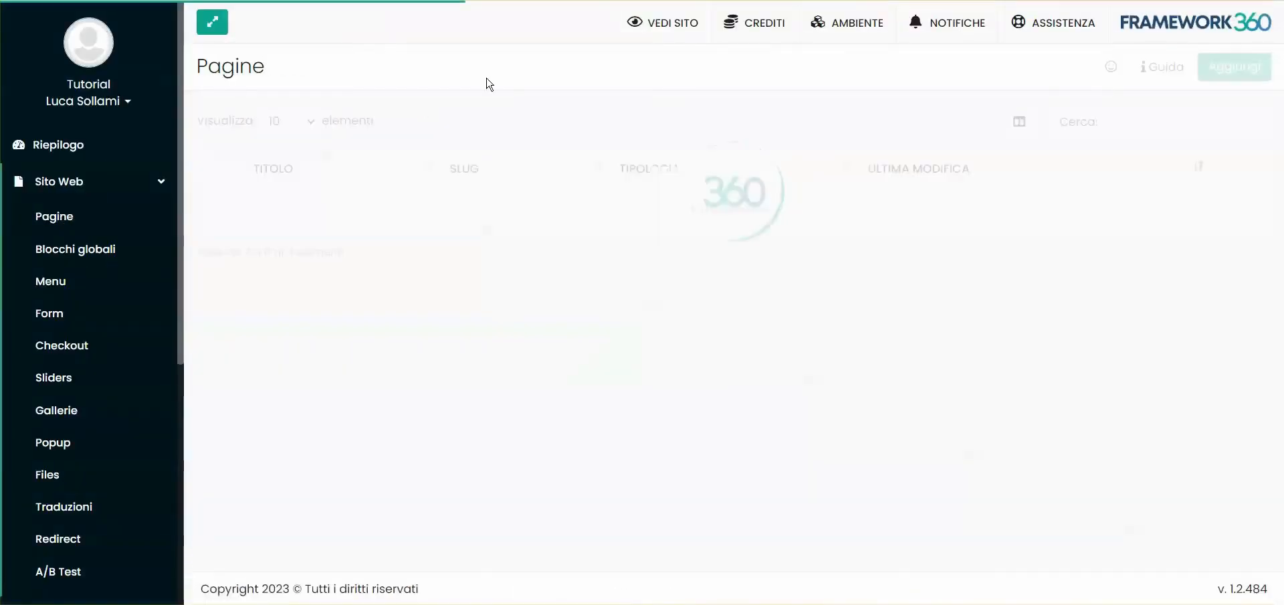
left_click(1122, 129)
type("area")
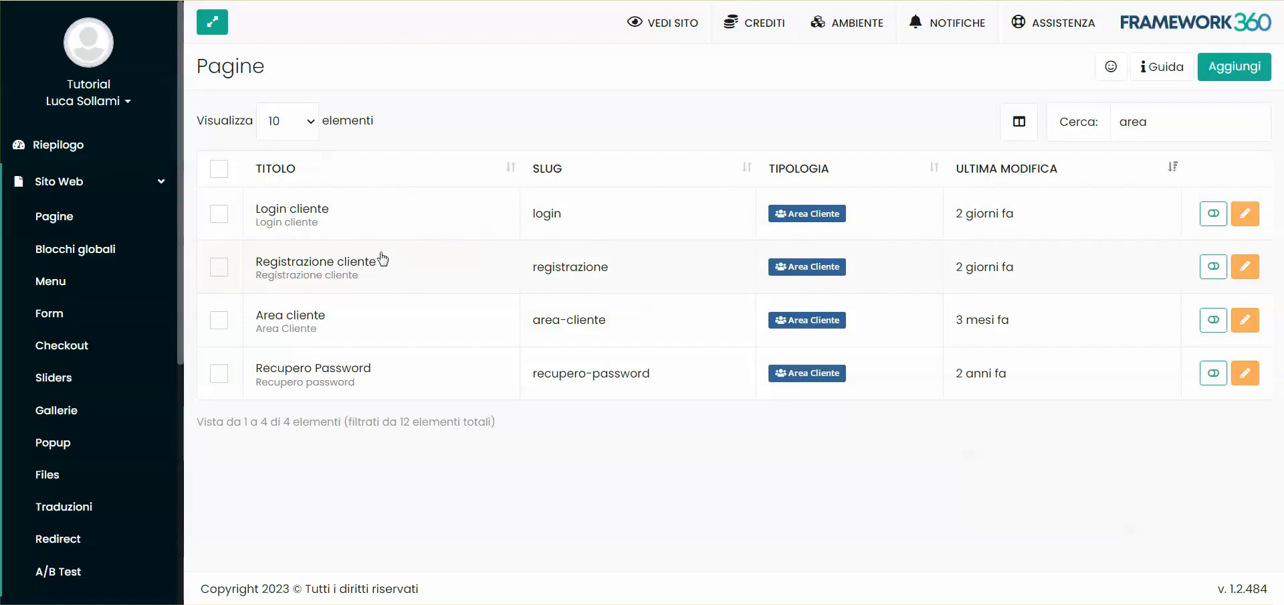
Add the "Area cliente" page below Homepage in the "Menù Principale" menu and save the menu
left_click(62, 286)
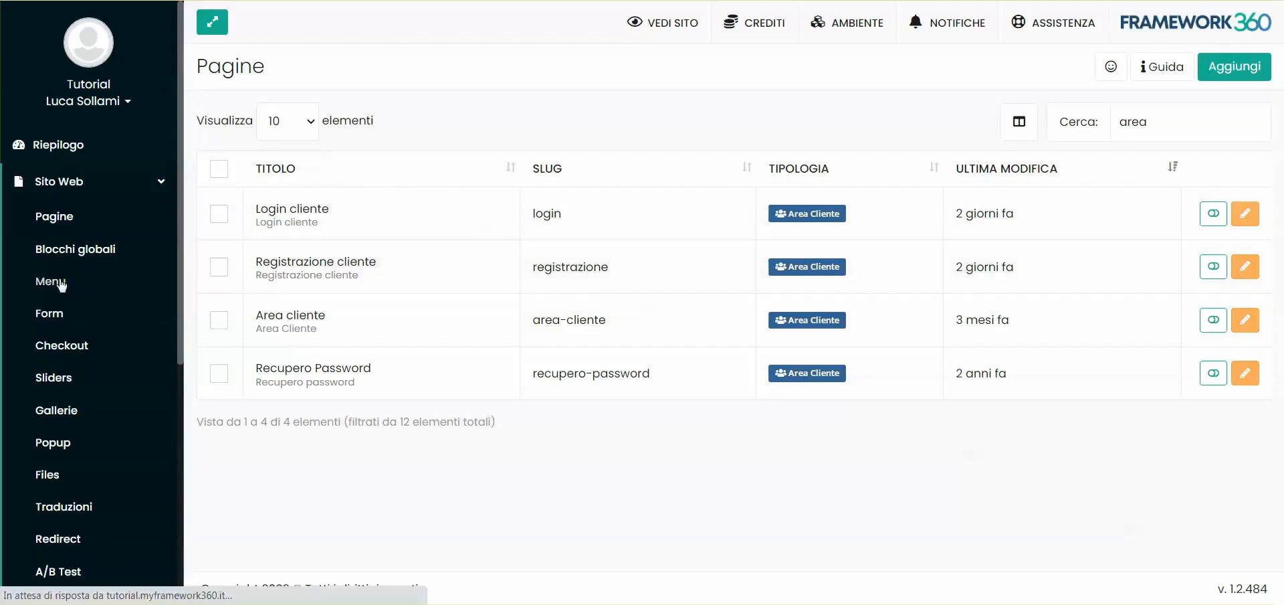
left_click(598, 213)
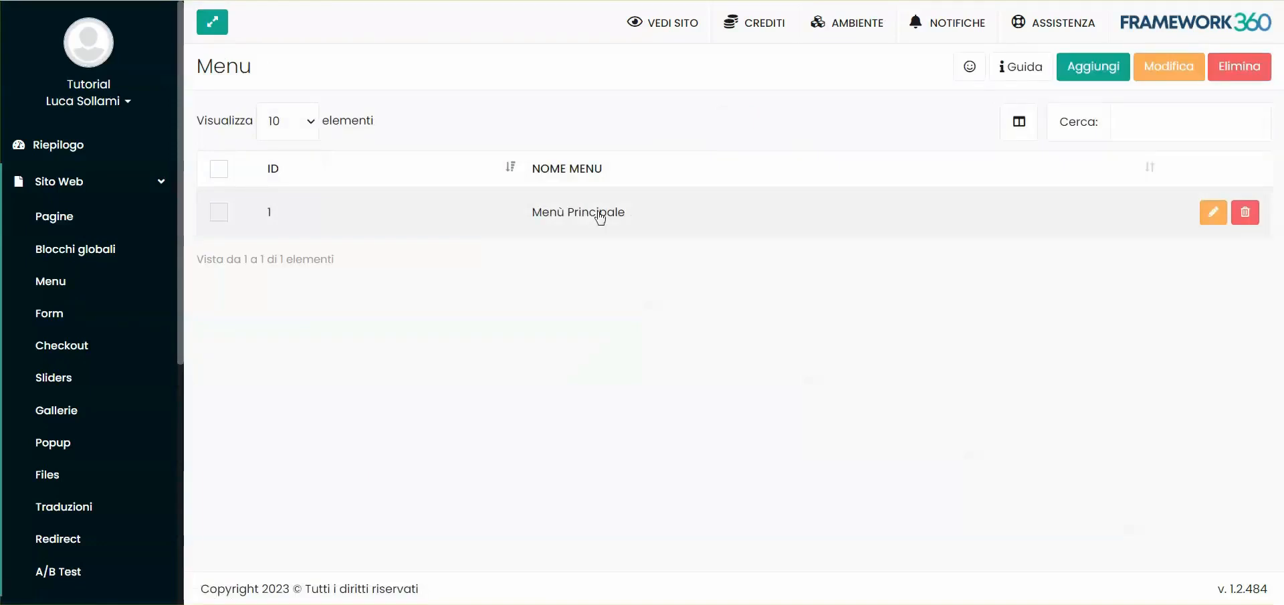
double_click(600, 214)
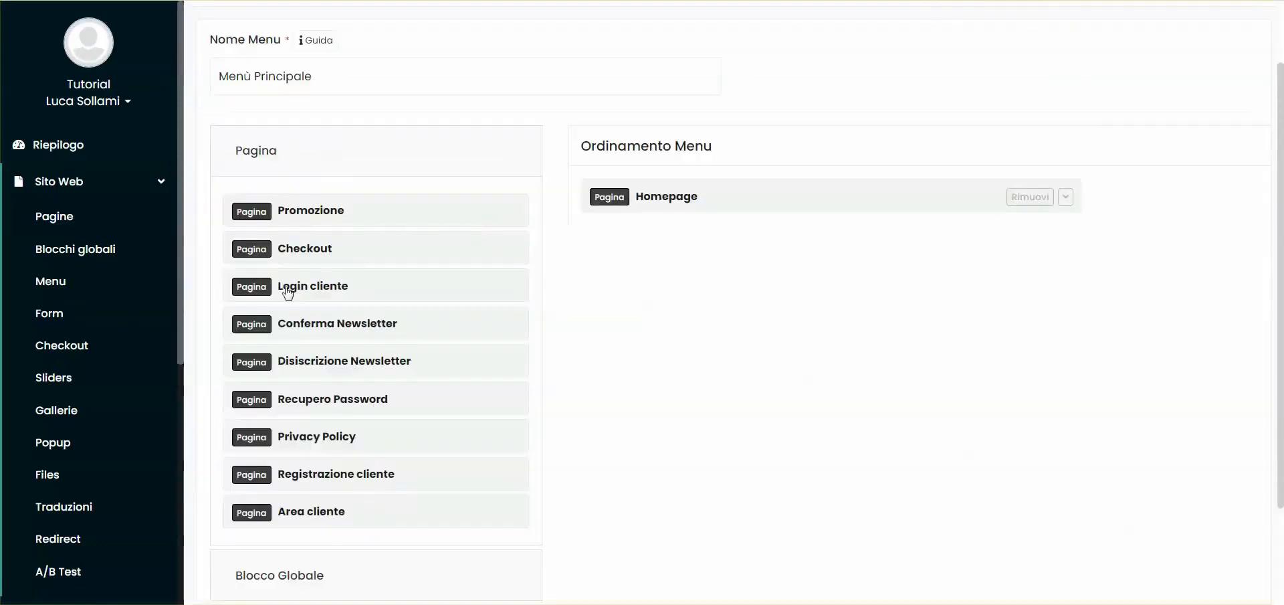
scroll(335, 345, "down", 1)
left_click_drag(294, 431, 656, 158)
scroll(740, 172, "up", 2)
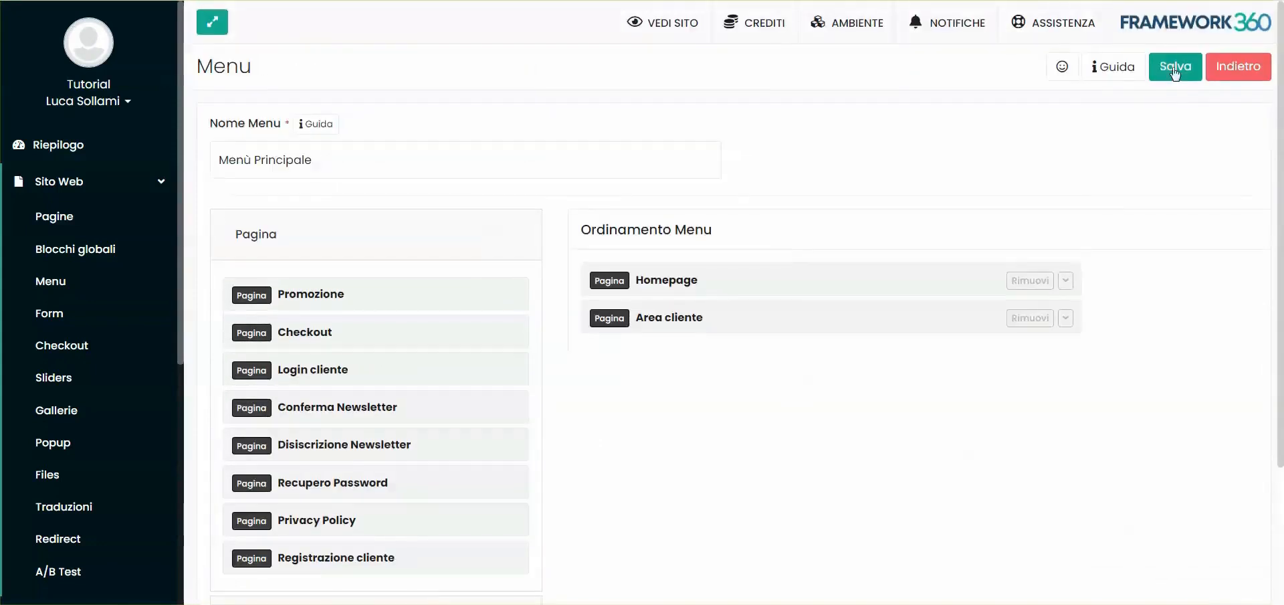
left_click(1175, 67)
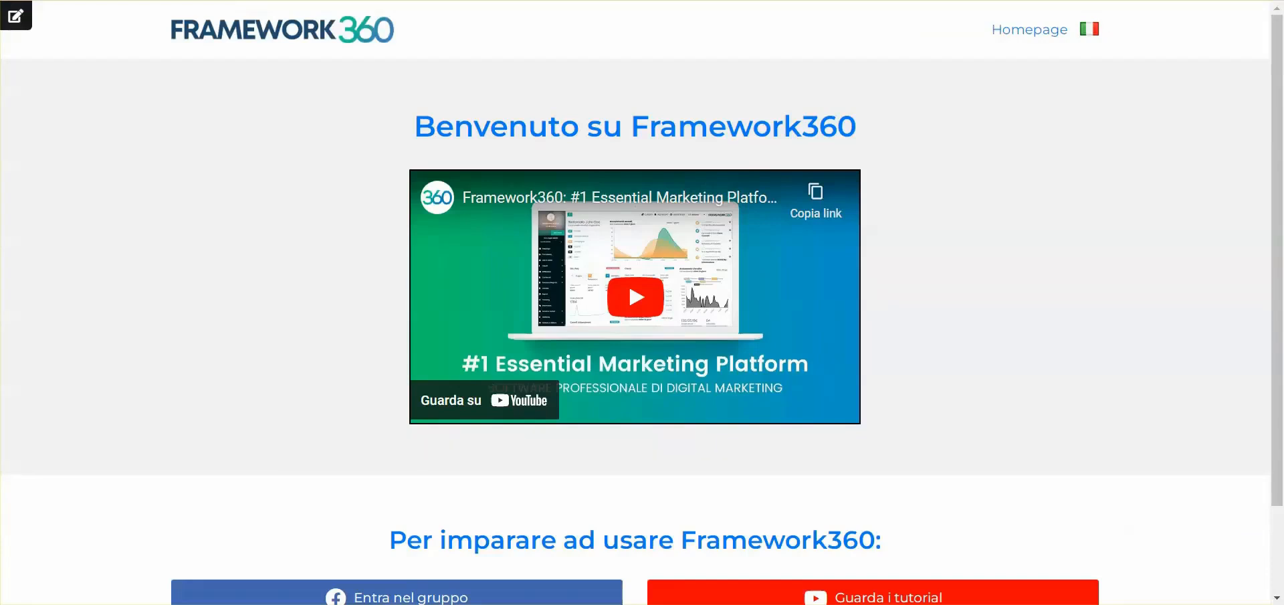
Reload the published site, open its "Area cliente" page and start creating a new account
key("F5")
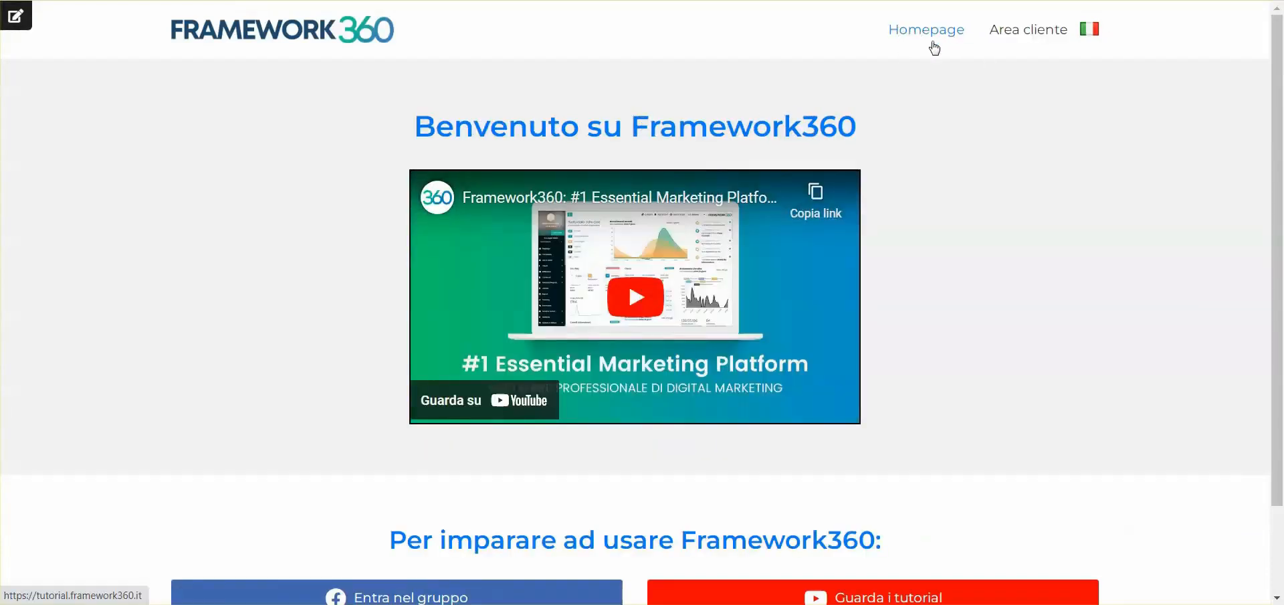
left_click(1028, 33)
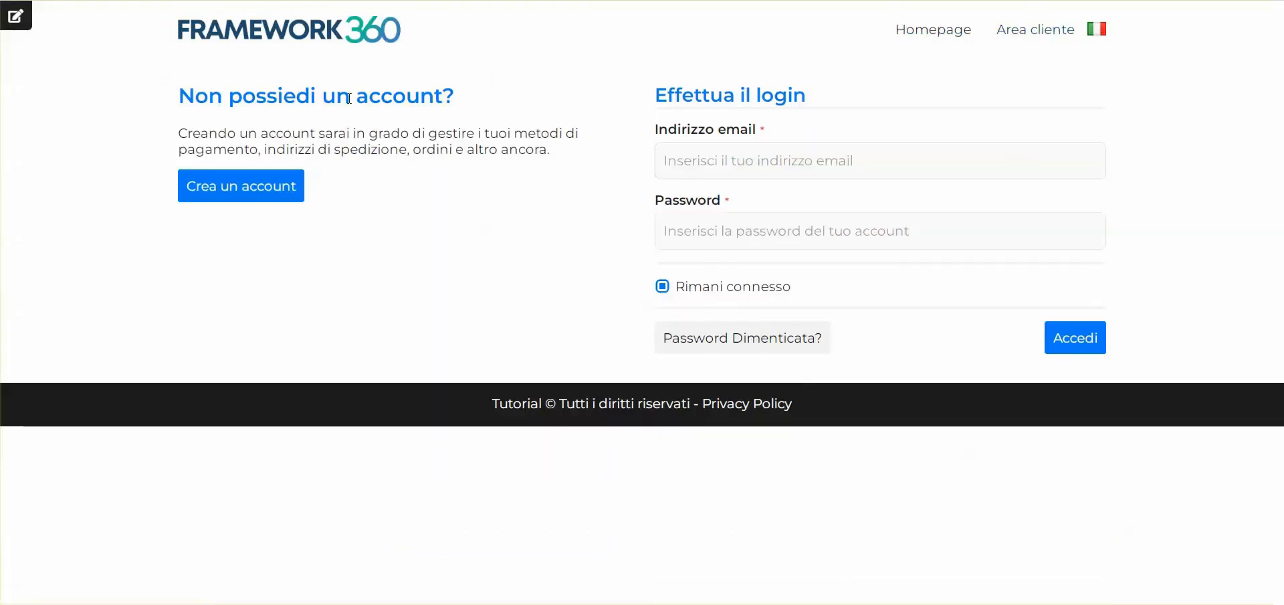
left_click(752, 157)
left_click(562, 155)
left_click(258, 185)
Enter the customer's name, surname, e-mail, phone number and password, and accept the privacy notice and promotional offers
left_click(708, 157)
type("Luca")
key("Tab")
left_click(655, 364)
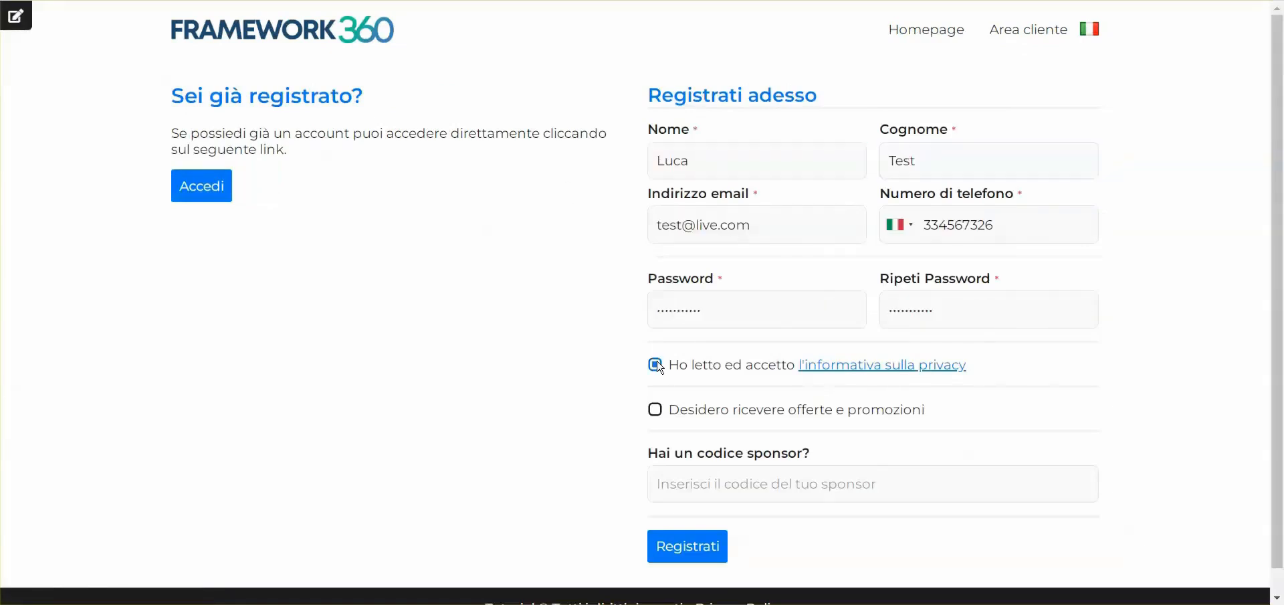
left_click(669, 412)
Submit the registration with the sponsor code left blank and save the account's login in the browser
left_click(769, 478)
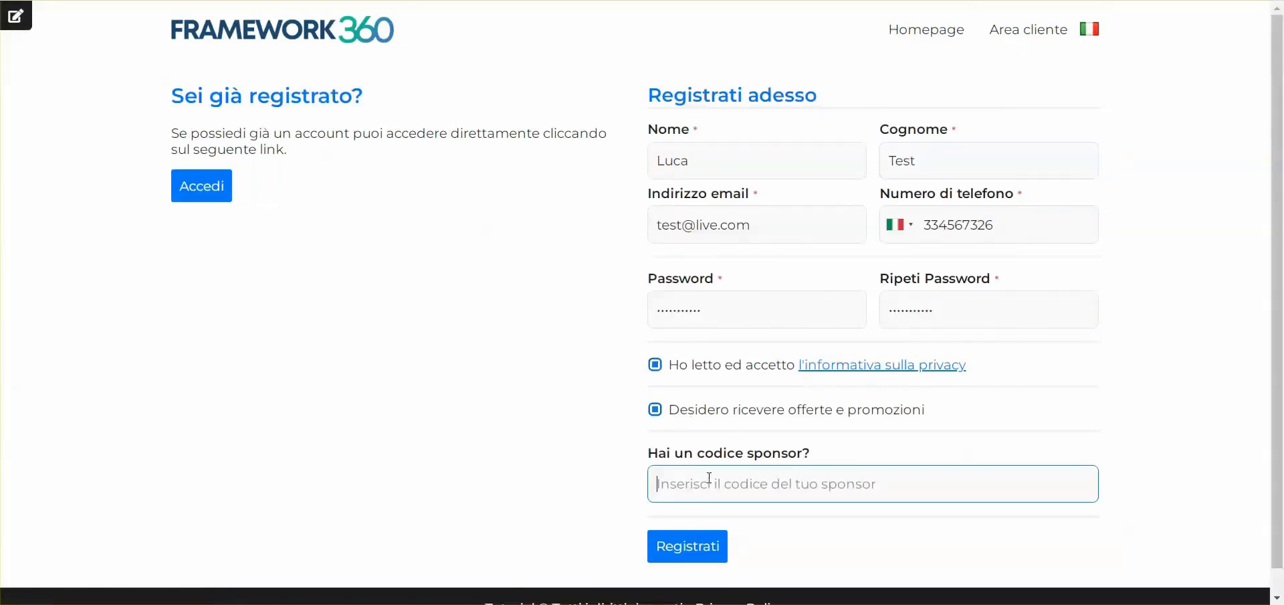
scroll(772, 450, "down", 1)
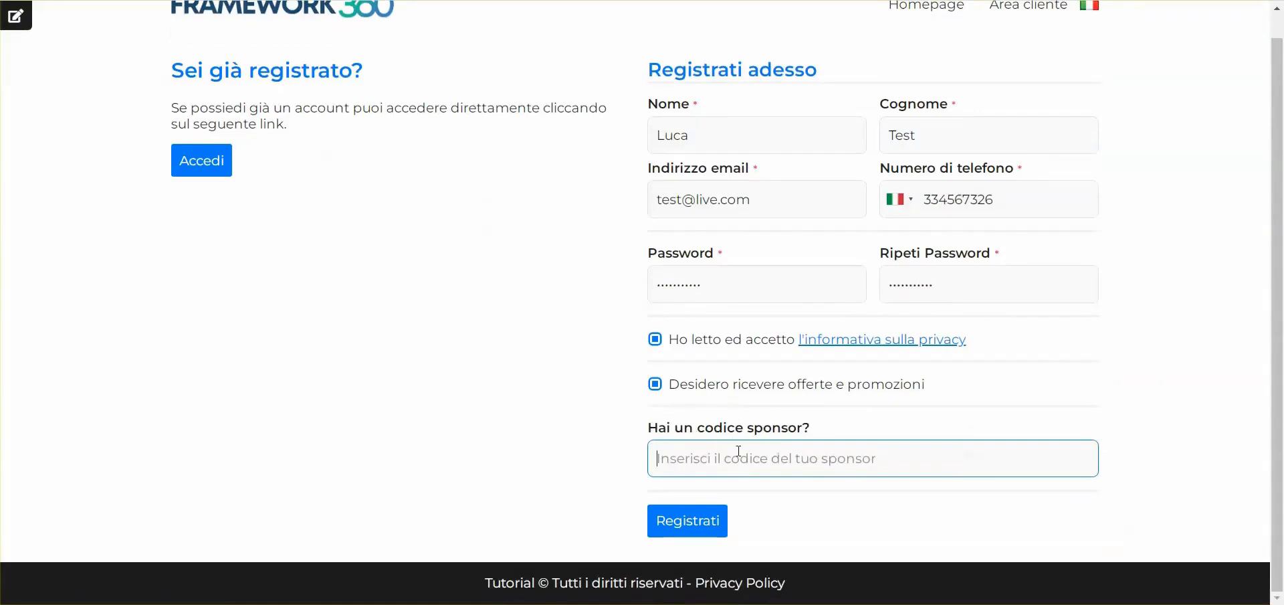
scroll(741, 437, "up", 1)
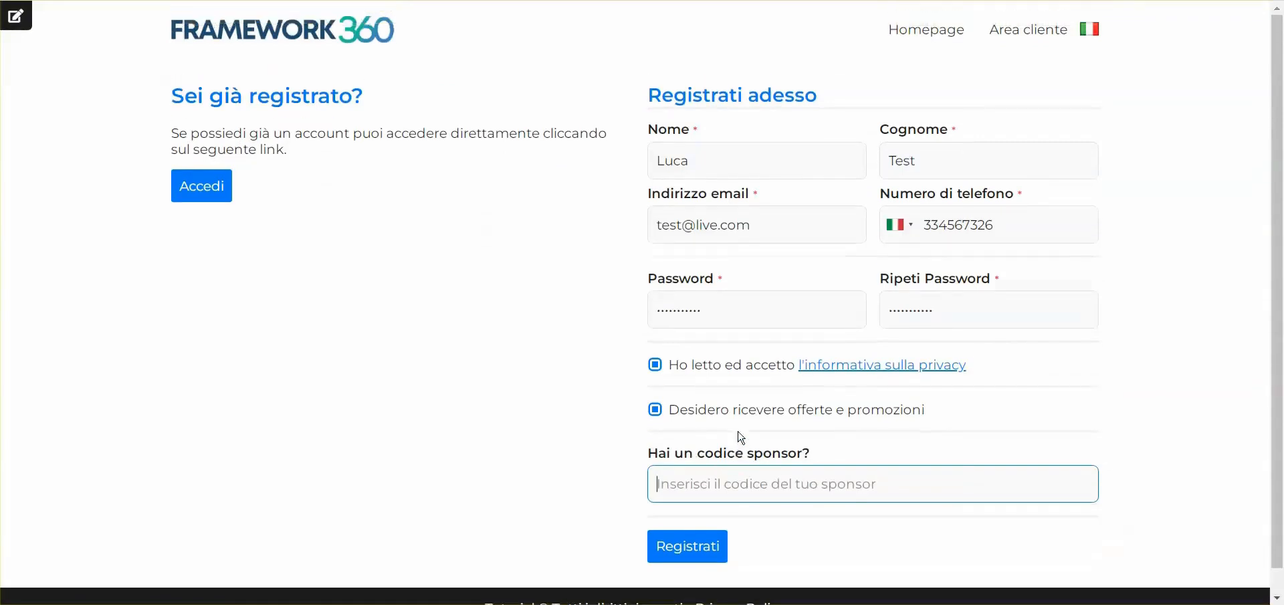
left_click(691, 552)
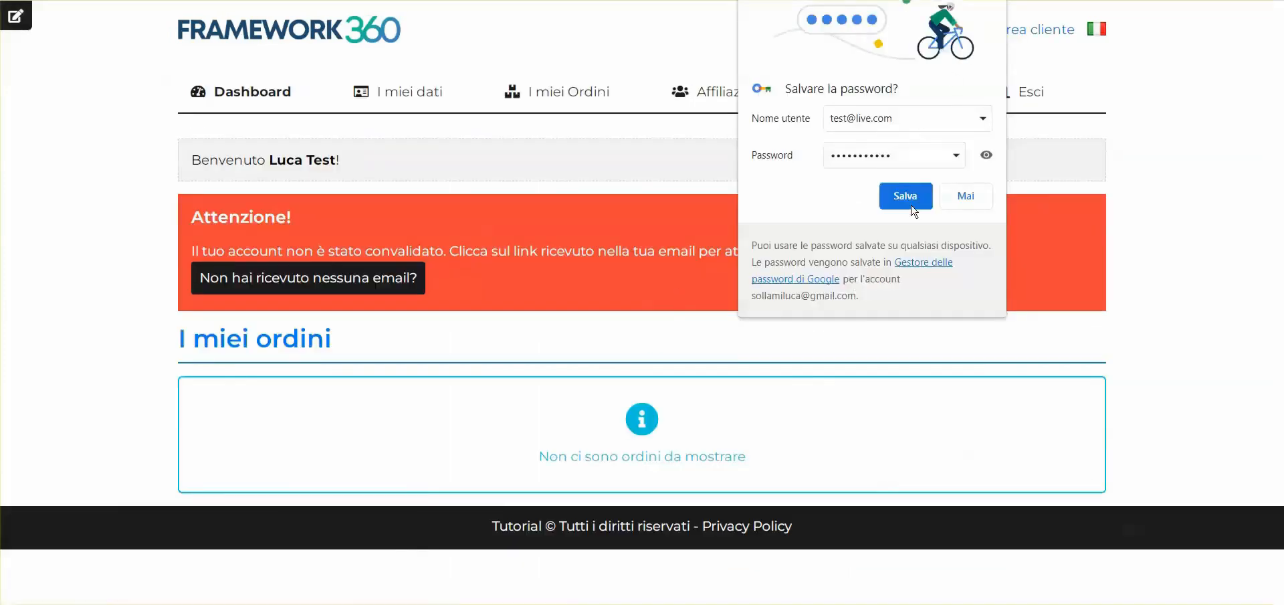
left_click(912, 206)
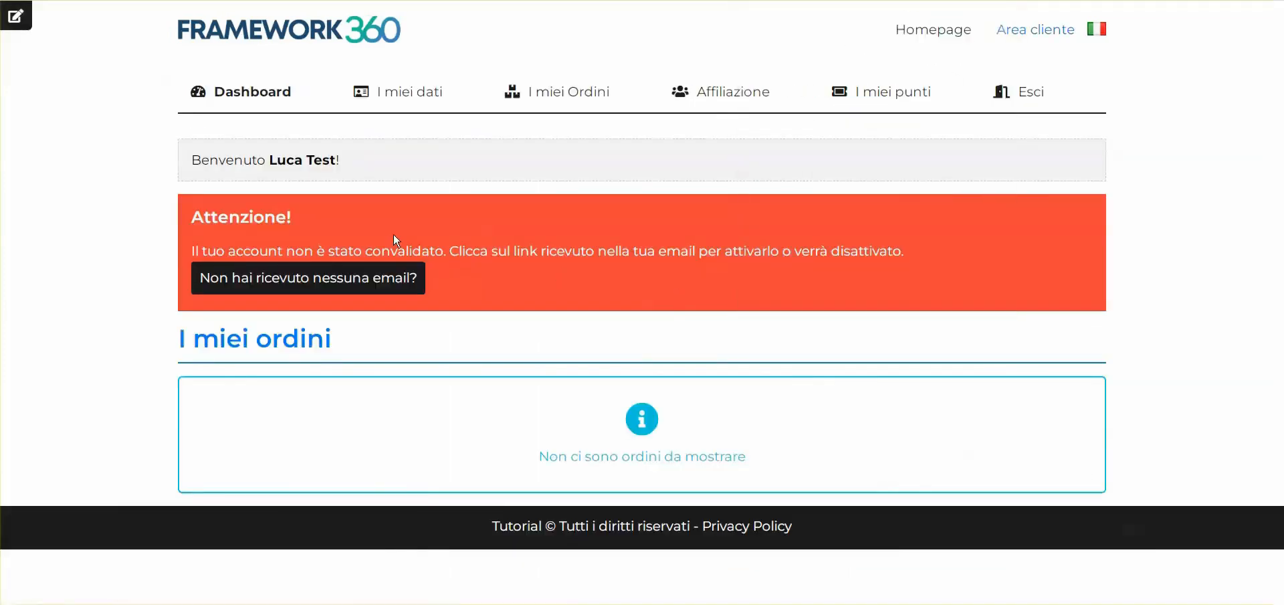
Read the account validation notice on the customer dashboard
left_click_drag(184, 248, 607, 250)
left_click_drag(447, 250, 913, 242)
left_click(913, 241)
left_click_drag(450, 251, 976, 265)
left_click(971, 260)
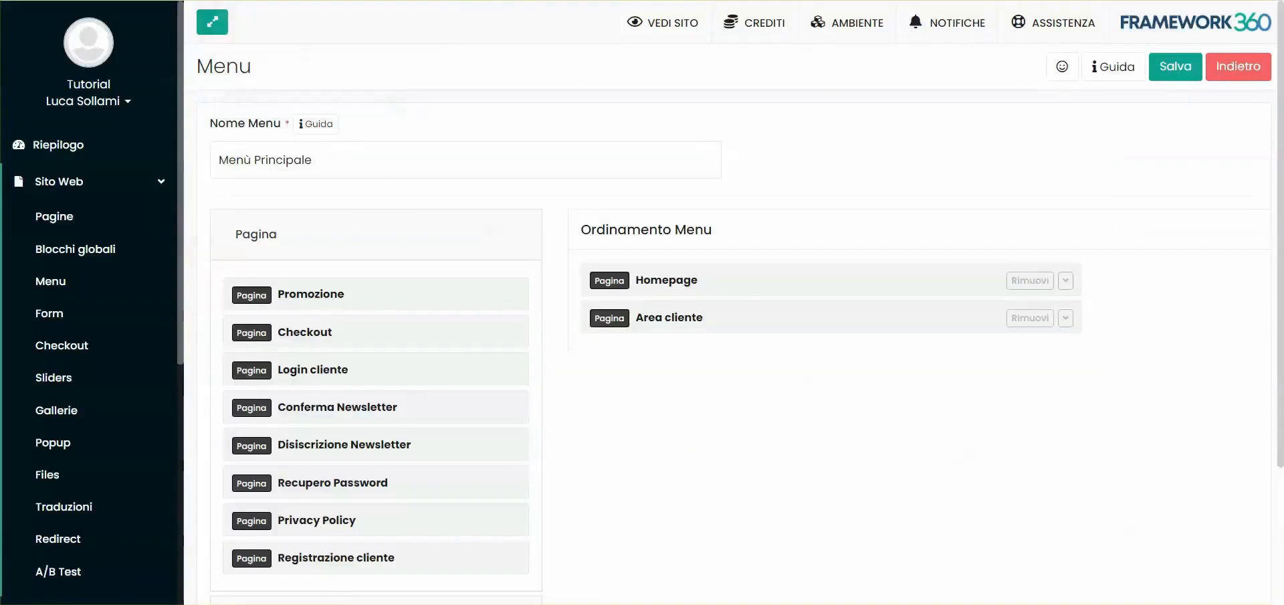
Switch to the Framework360 back end and open the newly registered test customer's record in Clienti
left_click(19, 181)
left_click(65, 231)
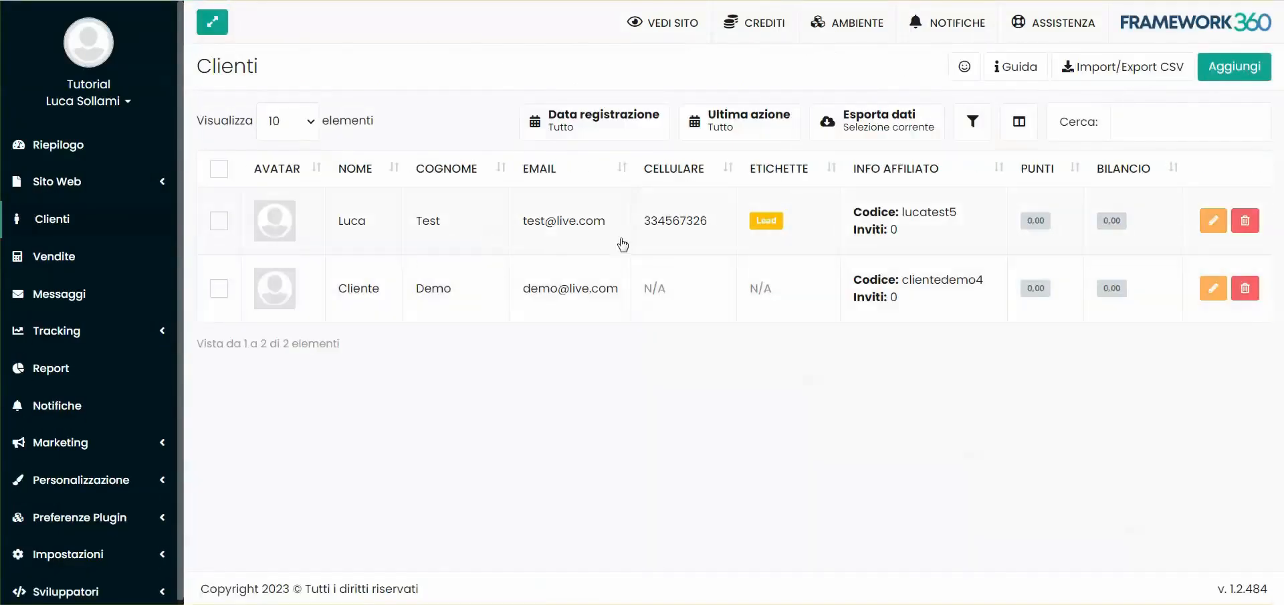
left_click(501, 234)
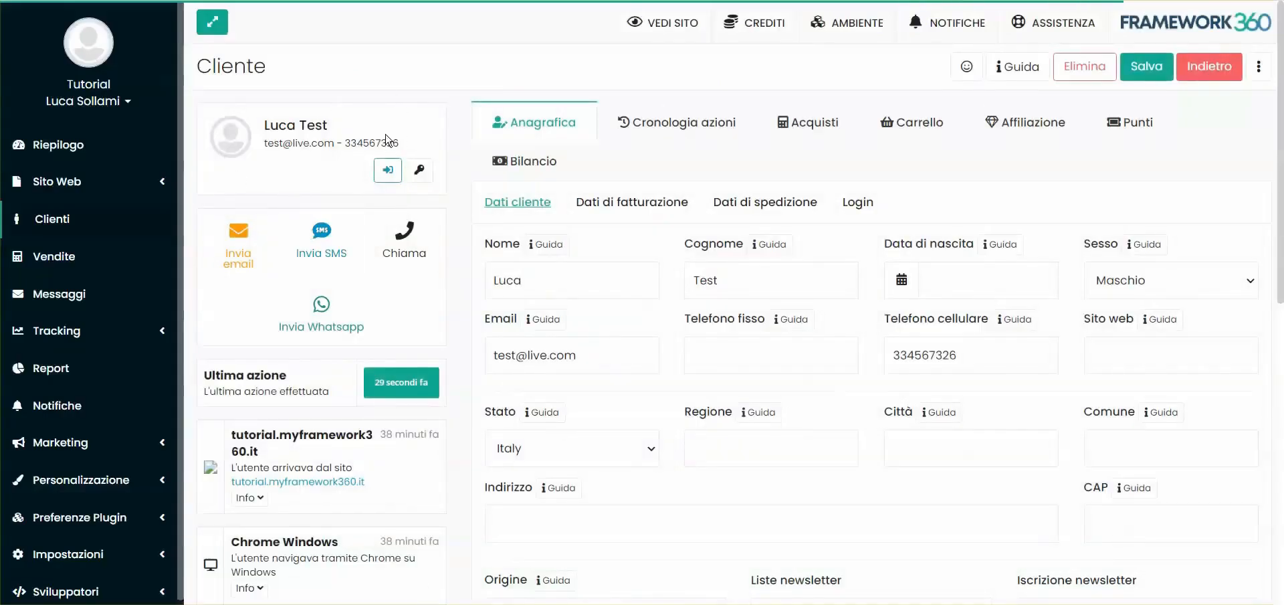
left_click(100, 218)
left_click(515, 231)
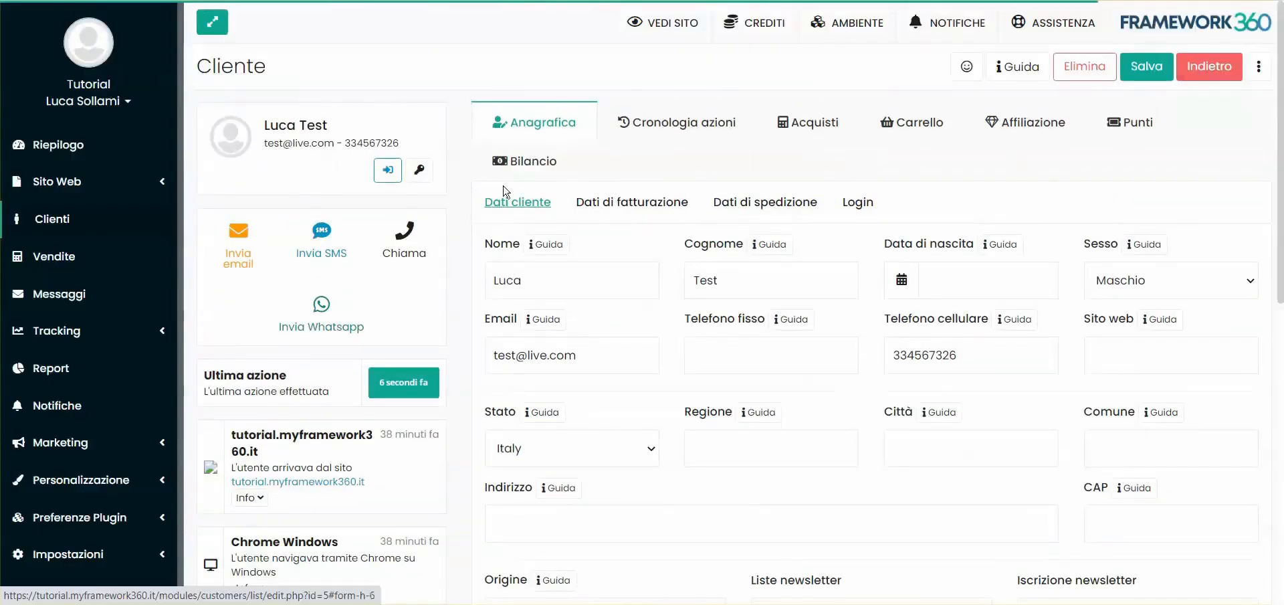
Enable "Mail Confermata" in the test customer's login settings, save the record and reload the customer's dashboard
left_click(857, 203)
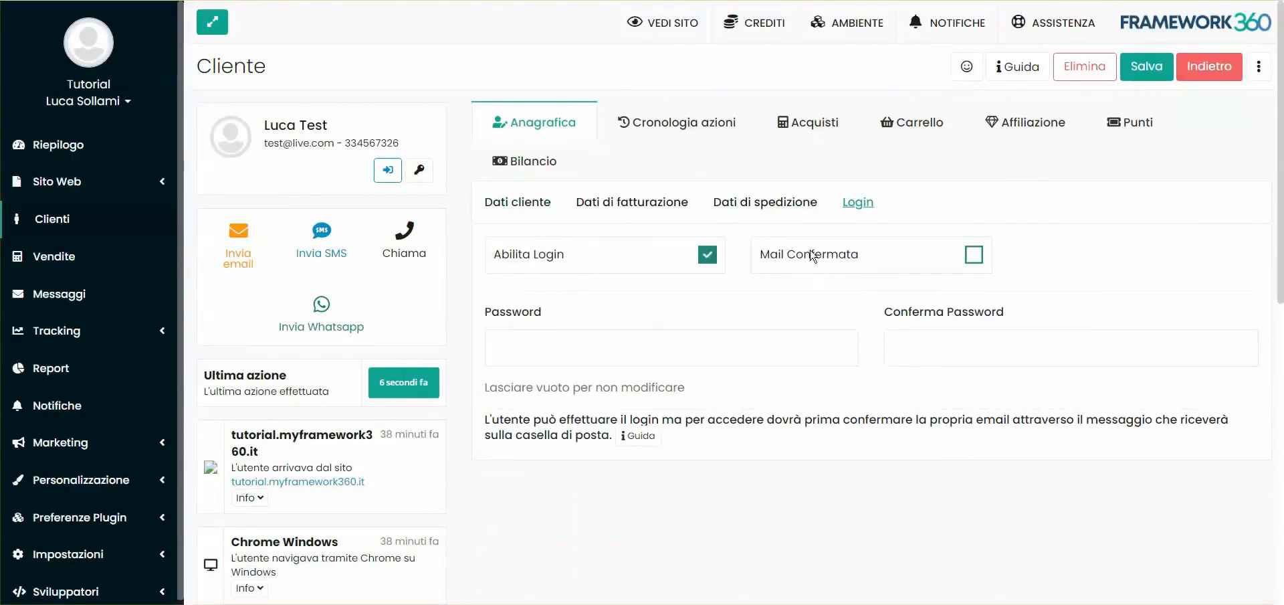
left_click(876, 258)
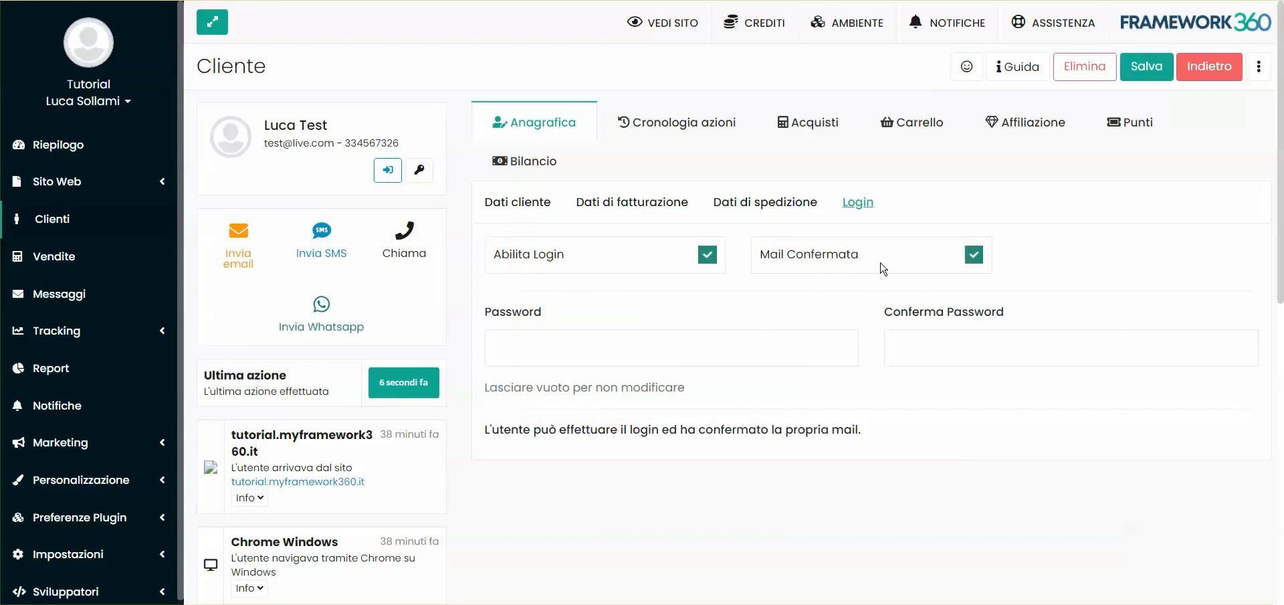
left_click(1152, 69)
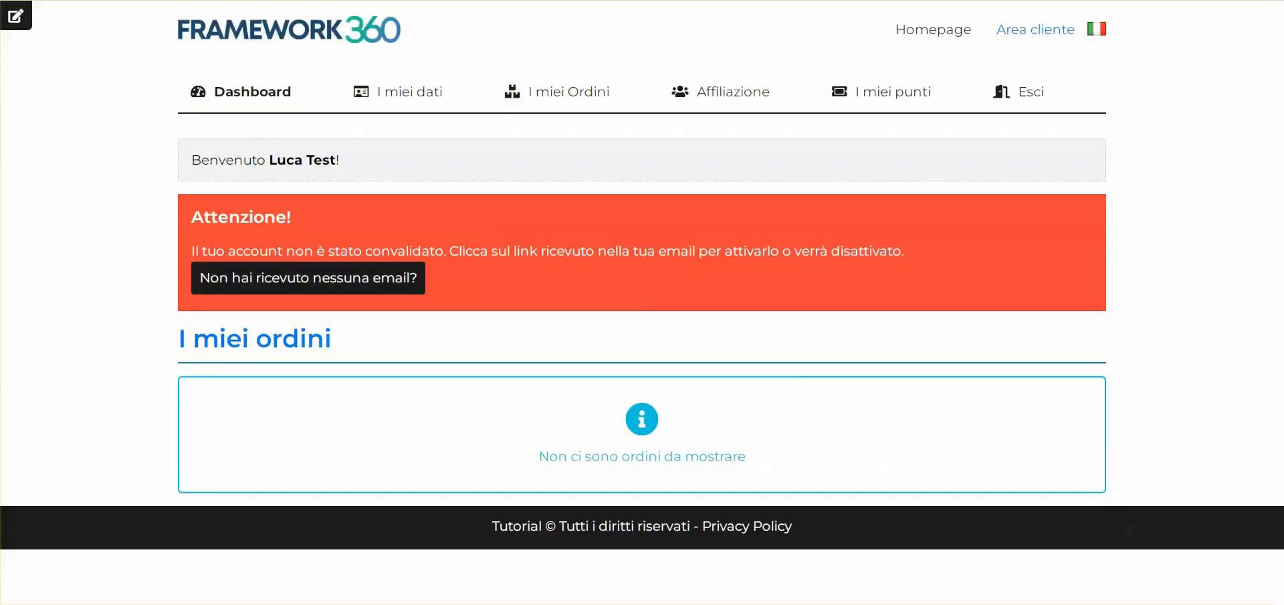
key("F5")
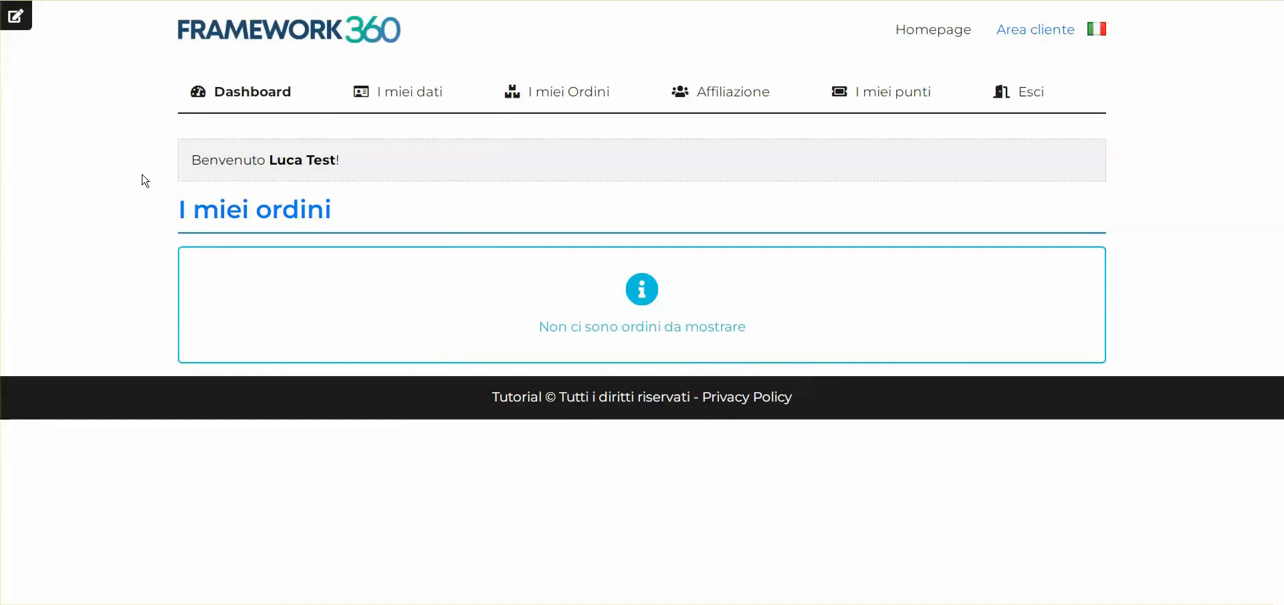
Look over the test customer's personal data page, the homepage and the welcome line on the customer dashboard
left_click(430, 95)
scroll(1034, 287, "down", 3)
scroll(1032, 348, "up", 3)
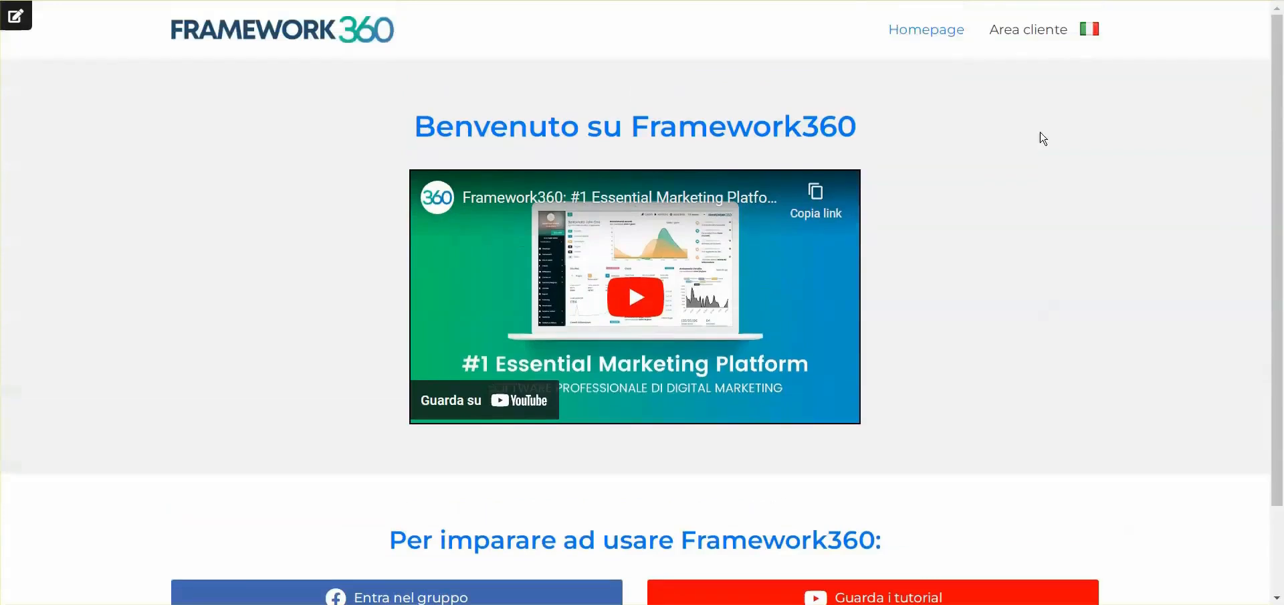
left_click(1028, 31)
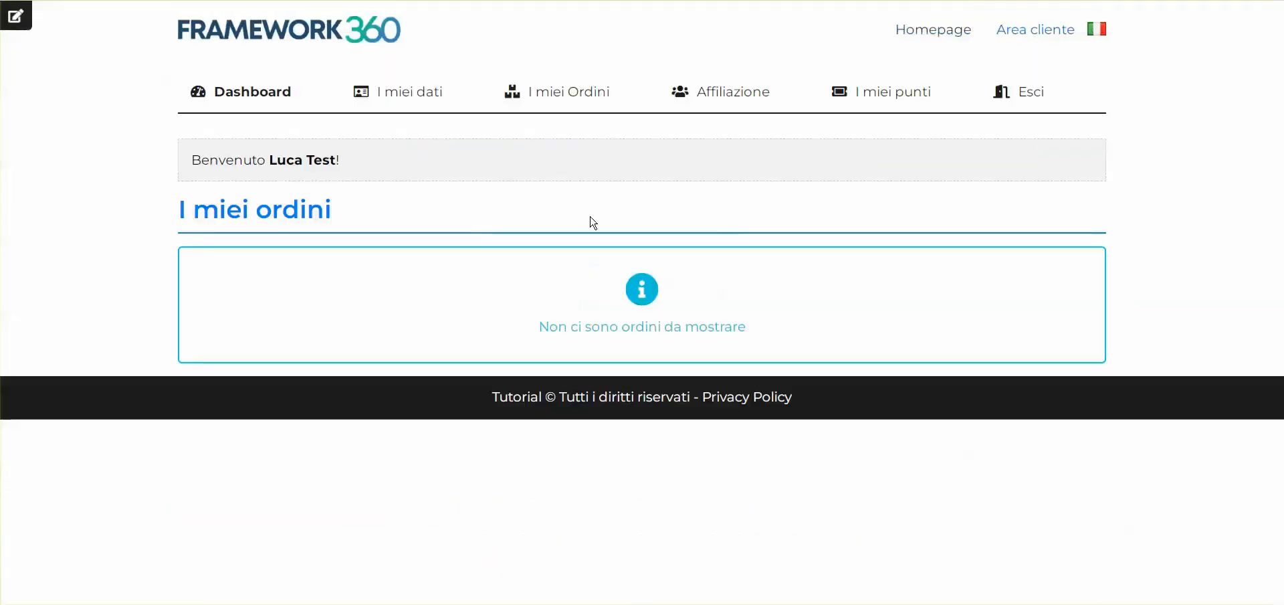
left_click_drag(189, 169, 376, 166)
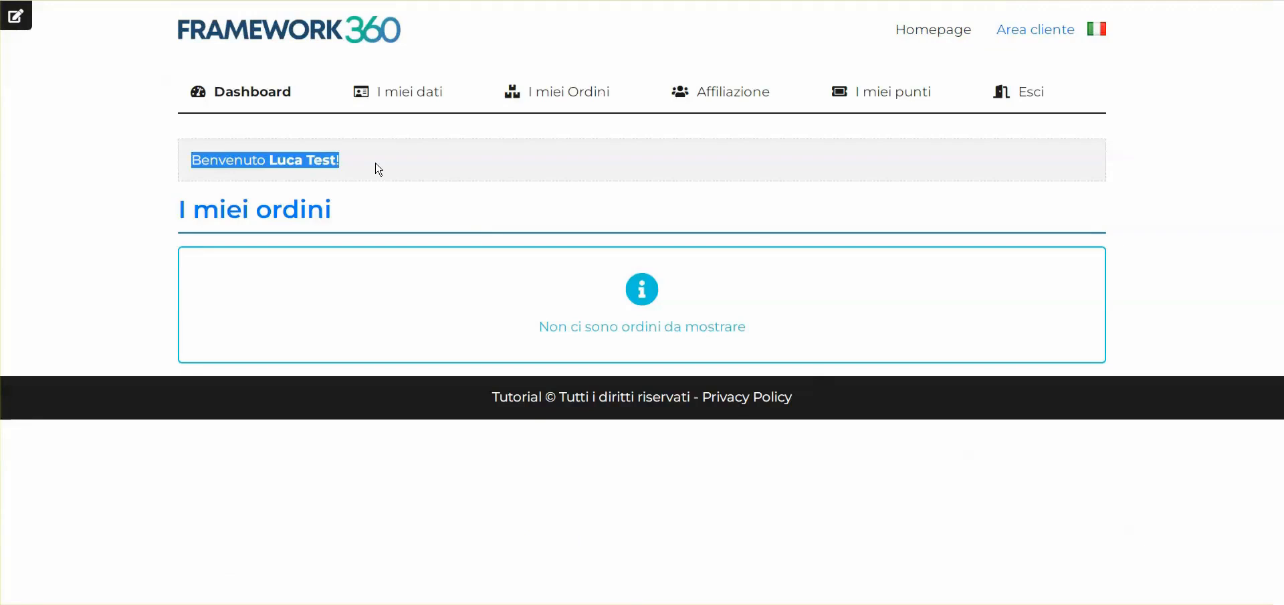
left_click(378, 168)
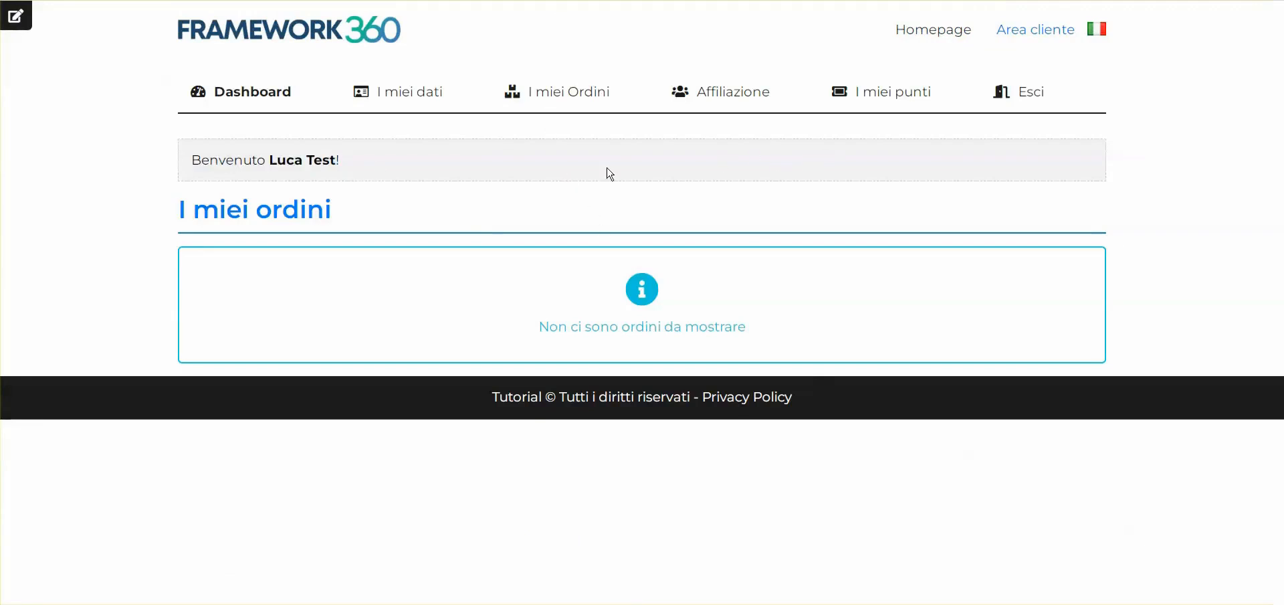
Open the customer's Affiliazione section, check the Personalizzazione entries in the back end and return to the affiliate code page
left_click(729, 99)
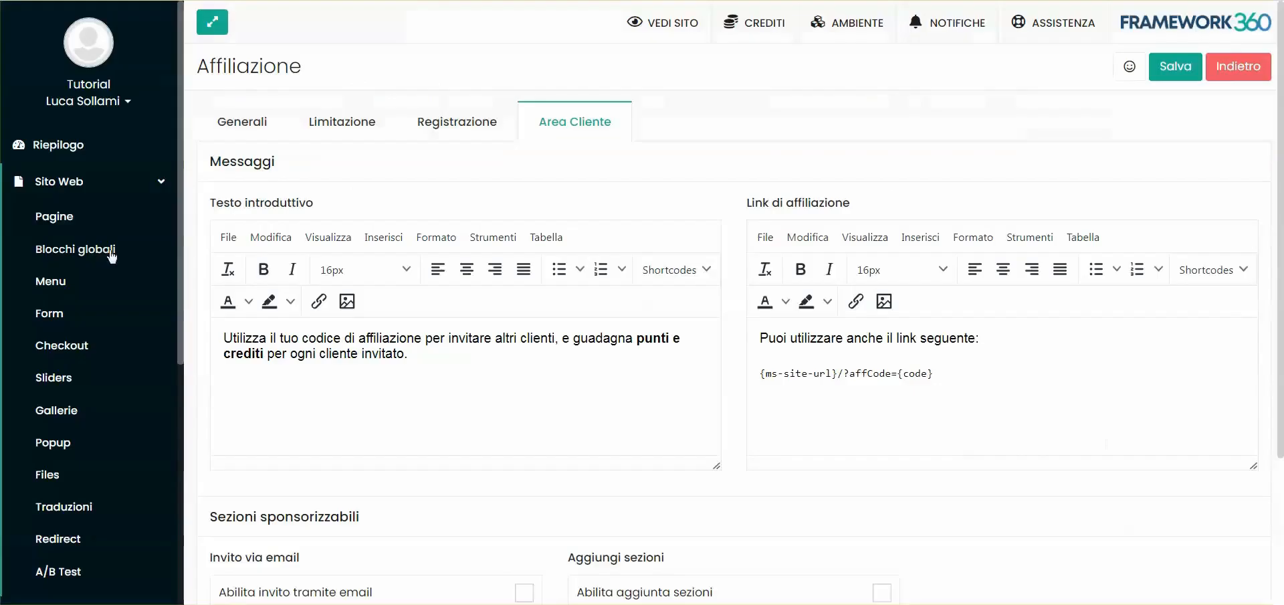
left_click(67, 182)
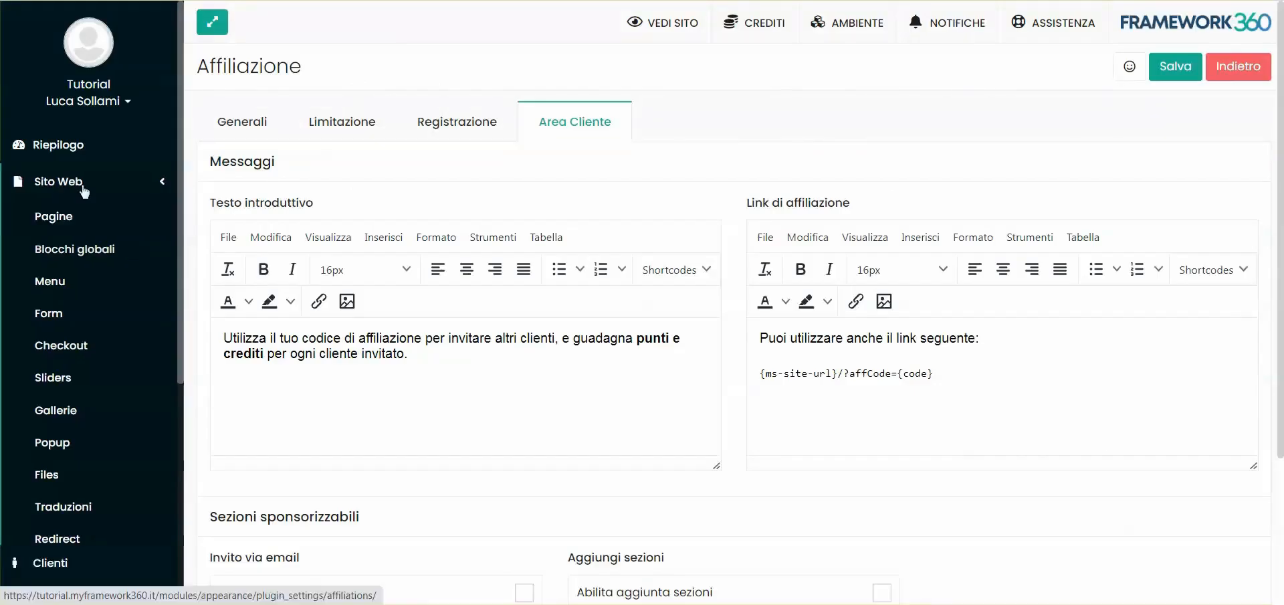
left_click(82, 479)
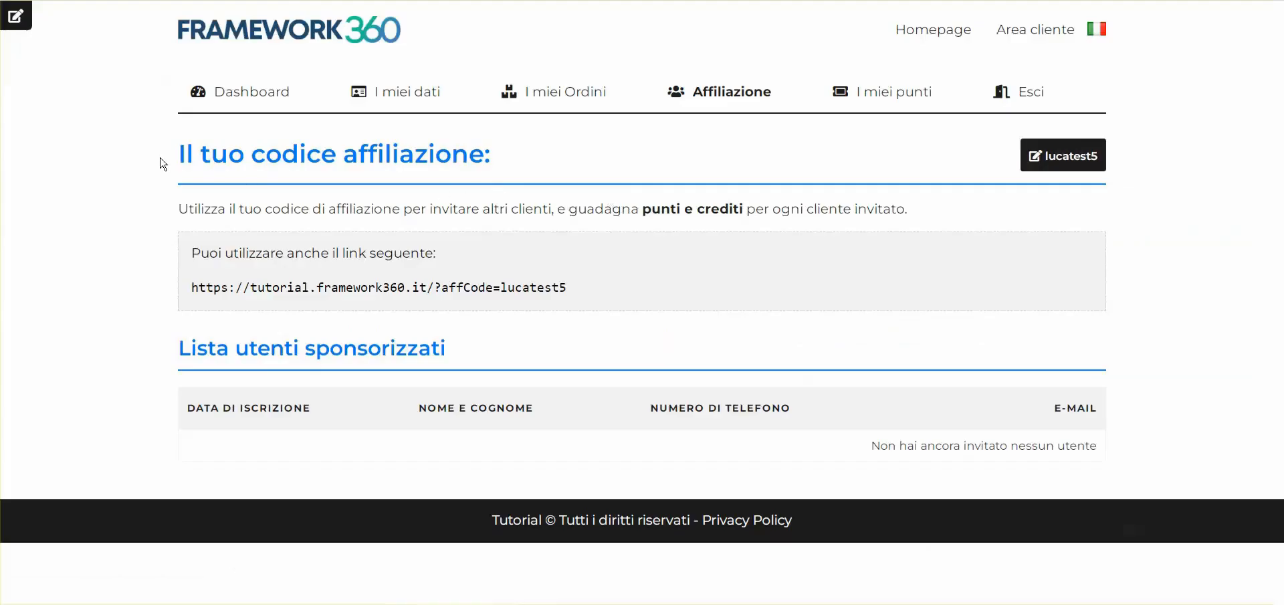
left_click_drag(162, 164, 515, 161)
left_click(1129, 153)
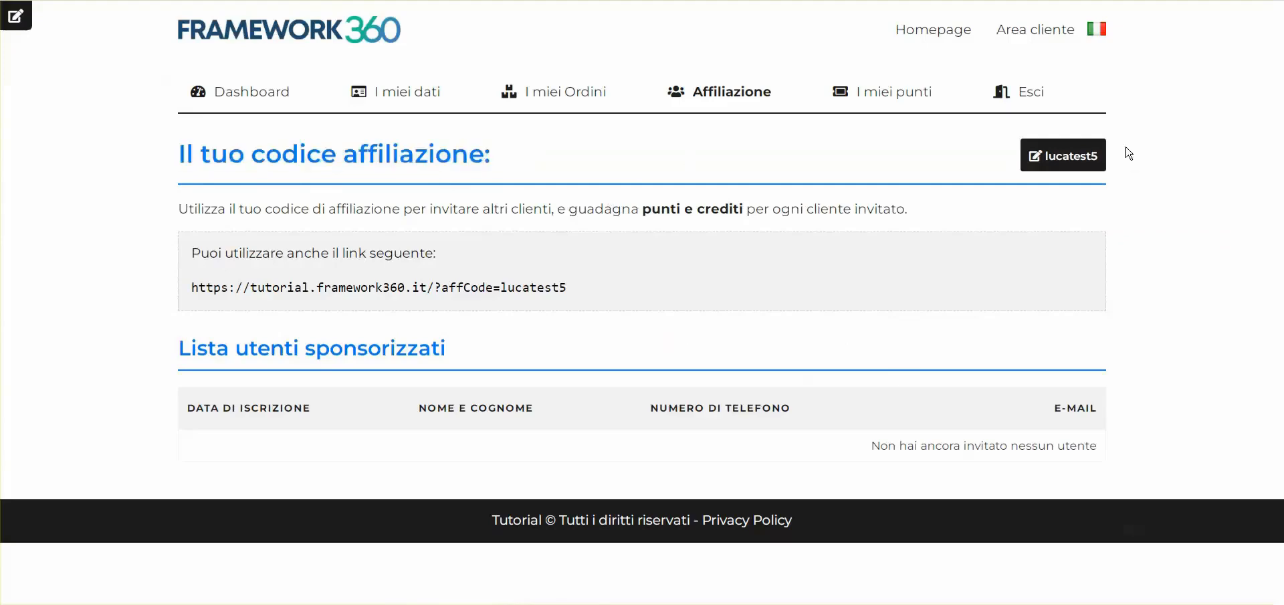
left_click(1081, 164)
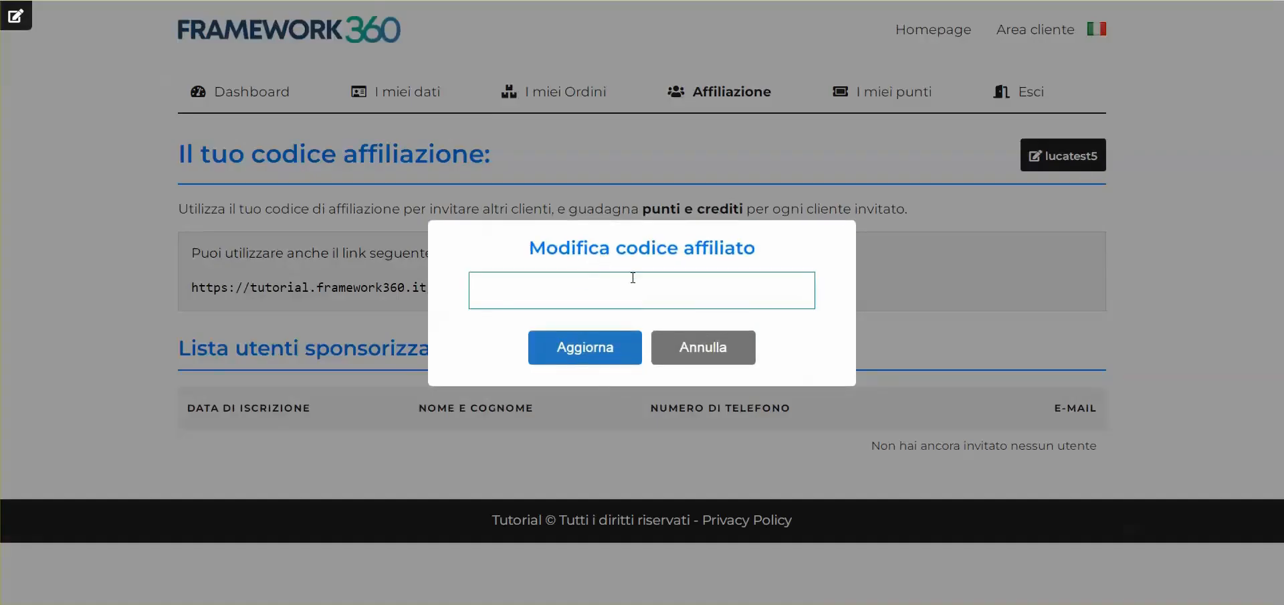
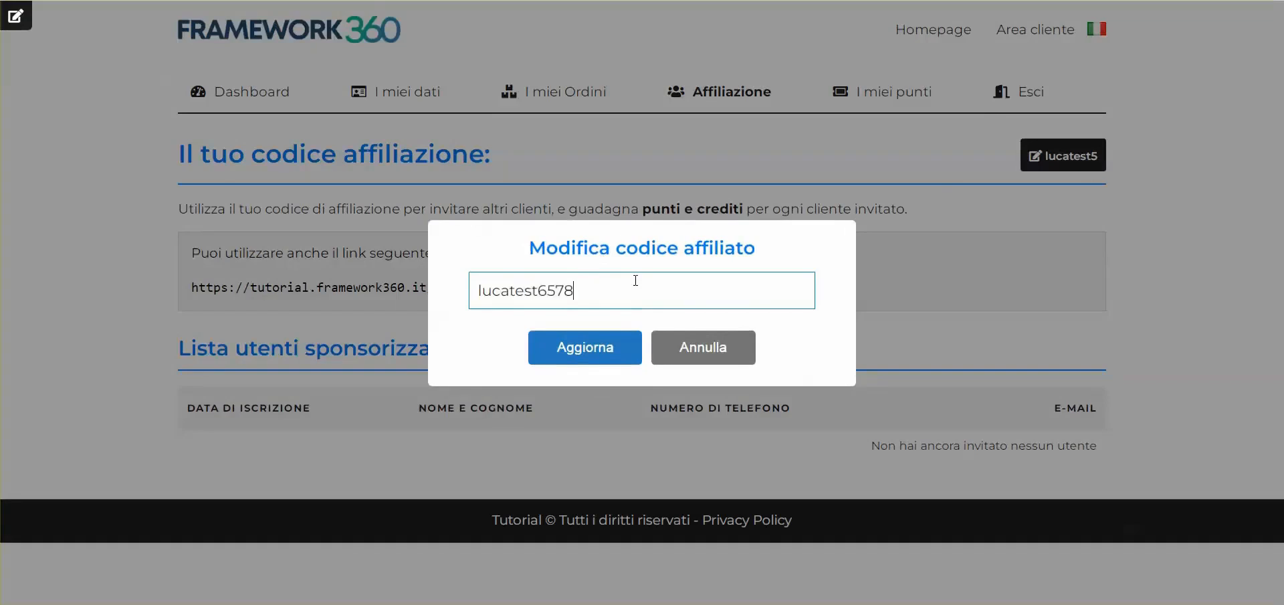
left_click(618, 353)
left_click(639, 344)
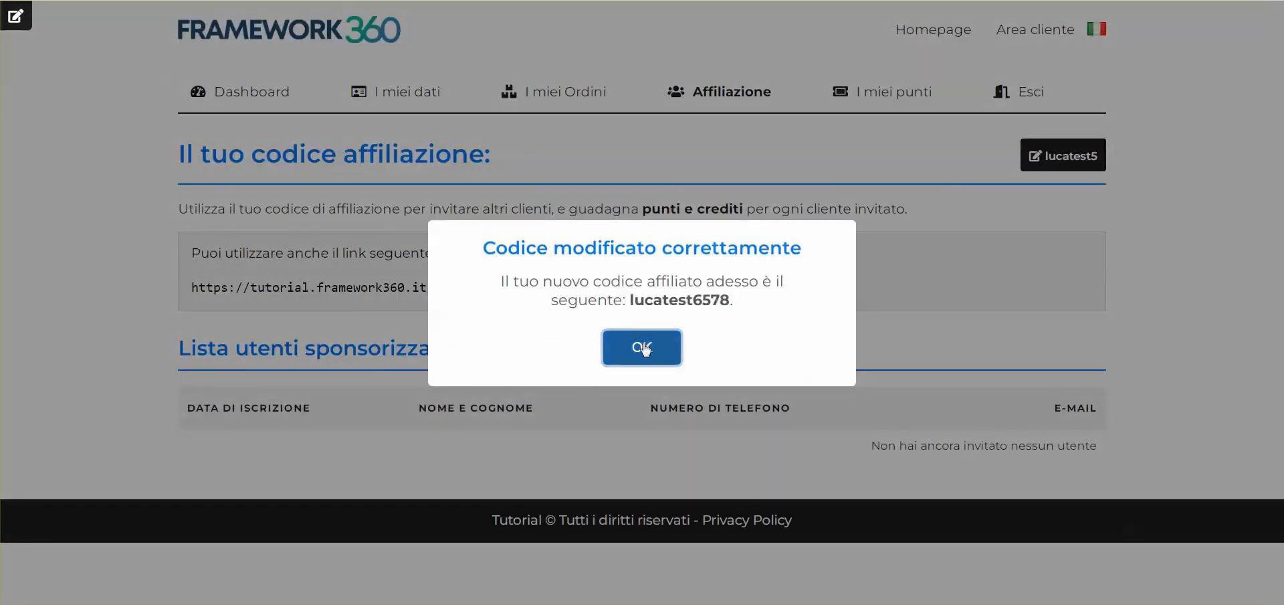
left_click_drag(1022, 156, 1107, 159)
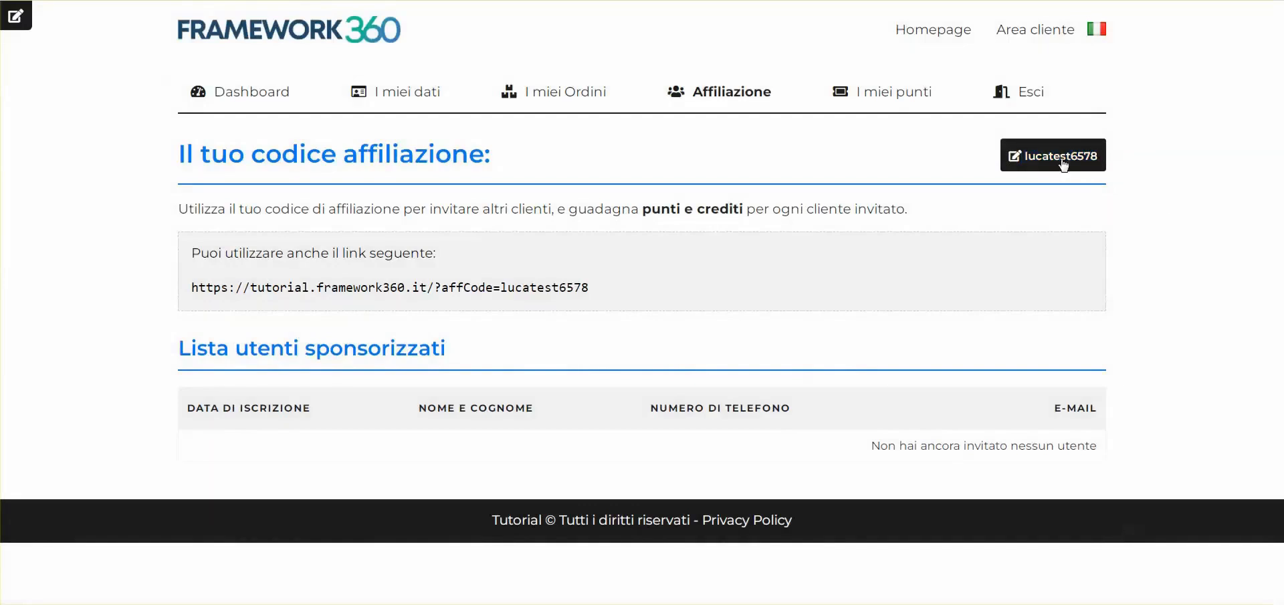
left_click(1099, 160)
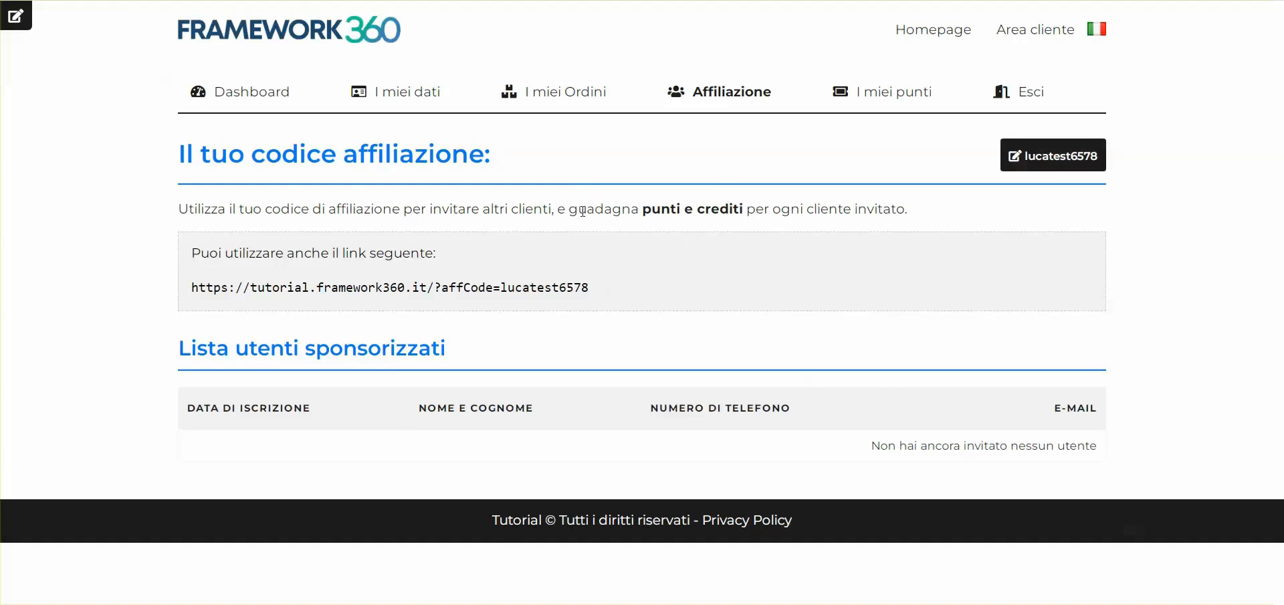
Examine the customer's affiliation link, including its affCode parameter and the code at its end
left_click_drag(193, 288, 617, 286)
right_click(414, 293)
left_click(447, 299)
left_click(478, 250)
left_click_drag(443, 287, 591, 286)
double_click(579, 287)
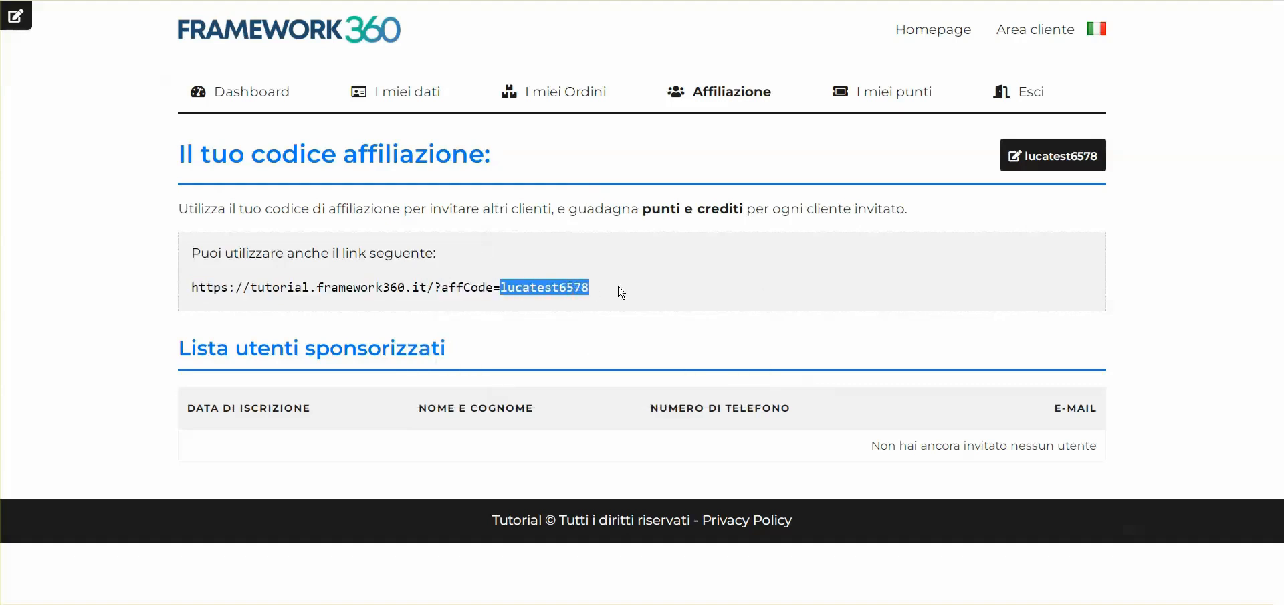
left_click(631, 289)
mouse_move(194, 288)
left_mouse_down()
mouse_move(606, 289)
mouse_move(191, 297)
left_mouse_up()
left_click(193, 299)
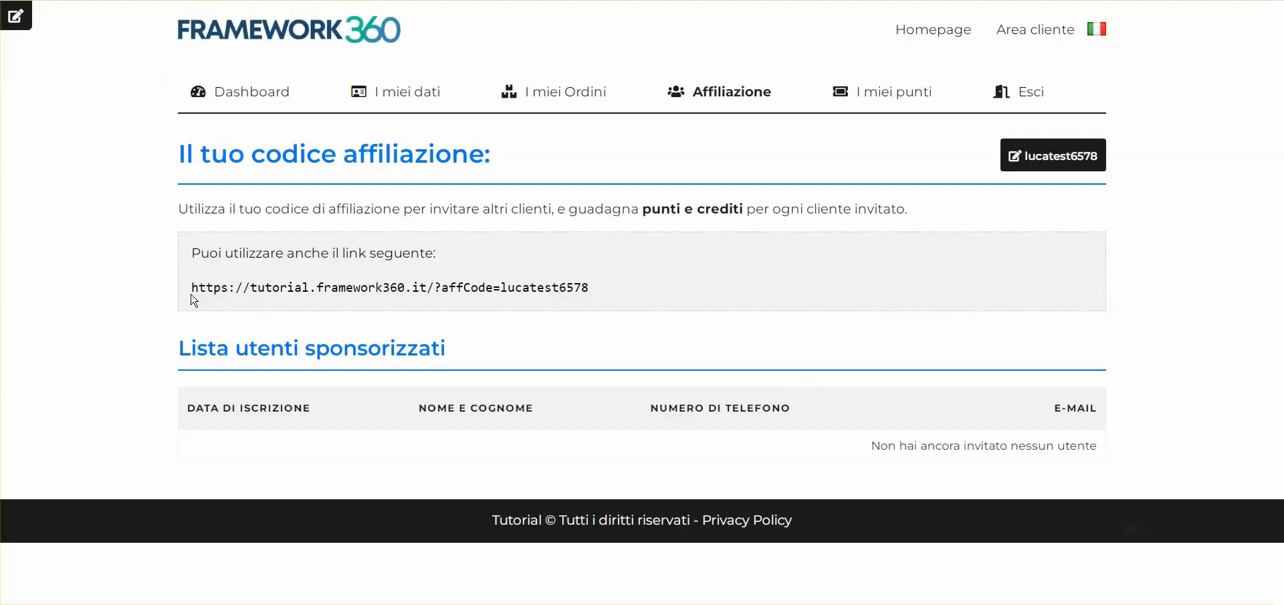
double_click(462, 286)
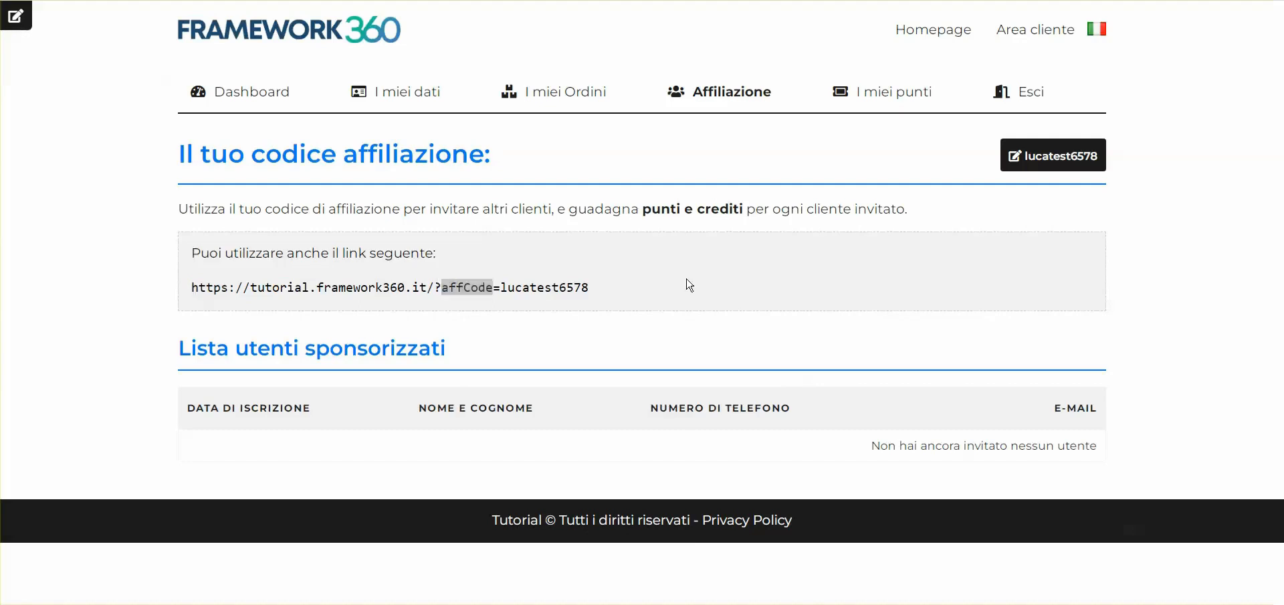
left_click(705, 294)
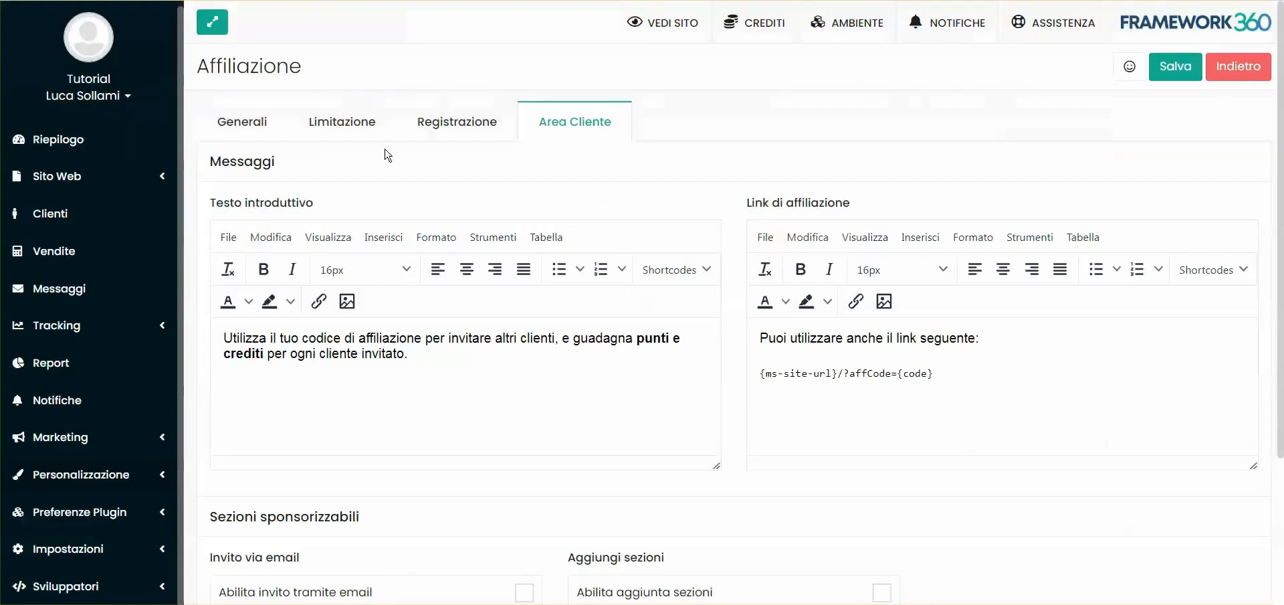
Compare the introductory text in the plugin's Area Cliente settings with the text on the customer's Affiliazione page
scroll(323, 277, "down", 3)
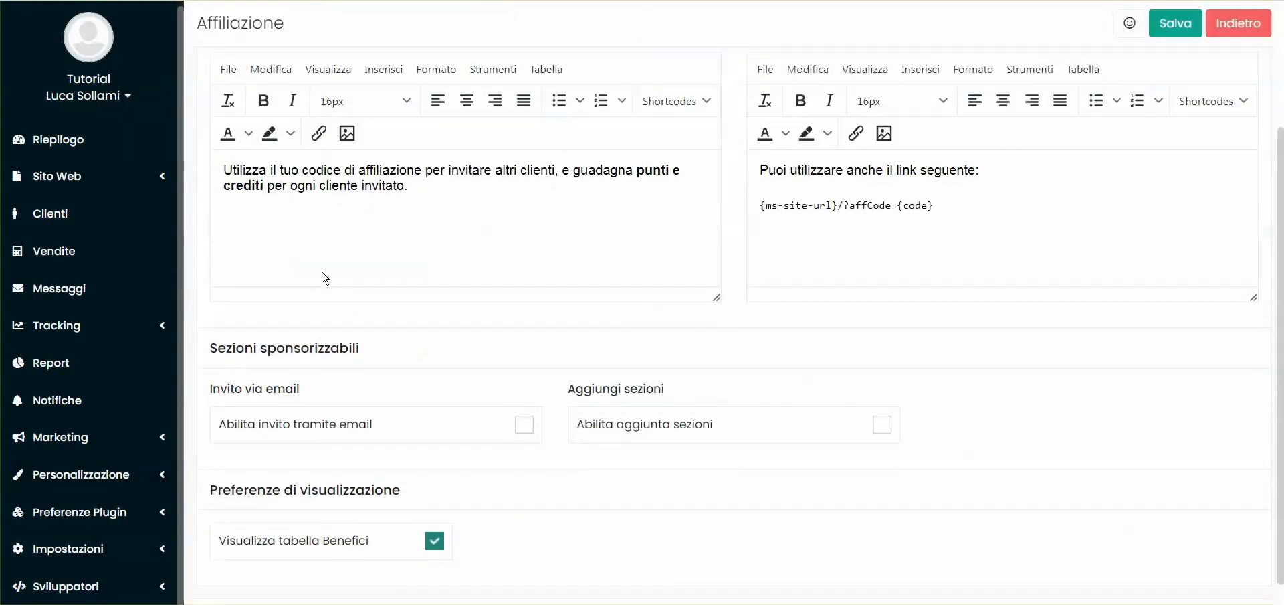
left_click_drag(227, 171, 420, 191)
left_click(420, 191)
scroll(314, 158, "up", 2)
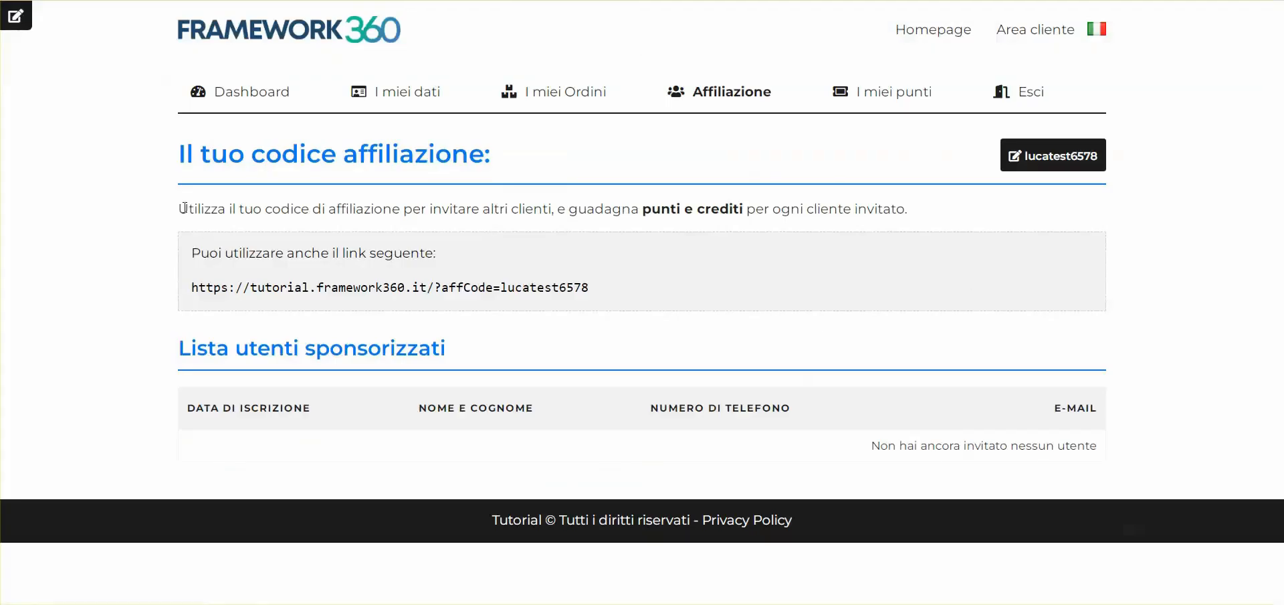
left_click_drag(182, 208, 957, 202)
left_click(949, 219)
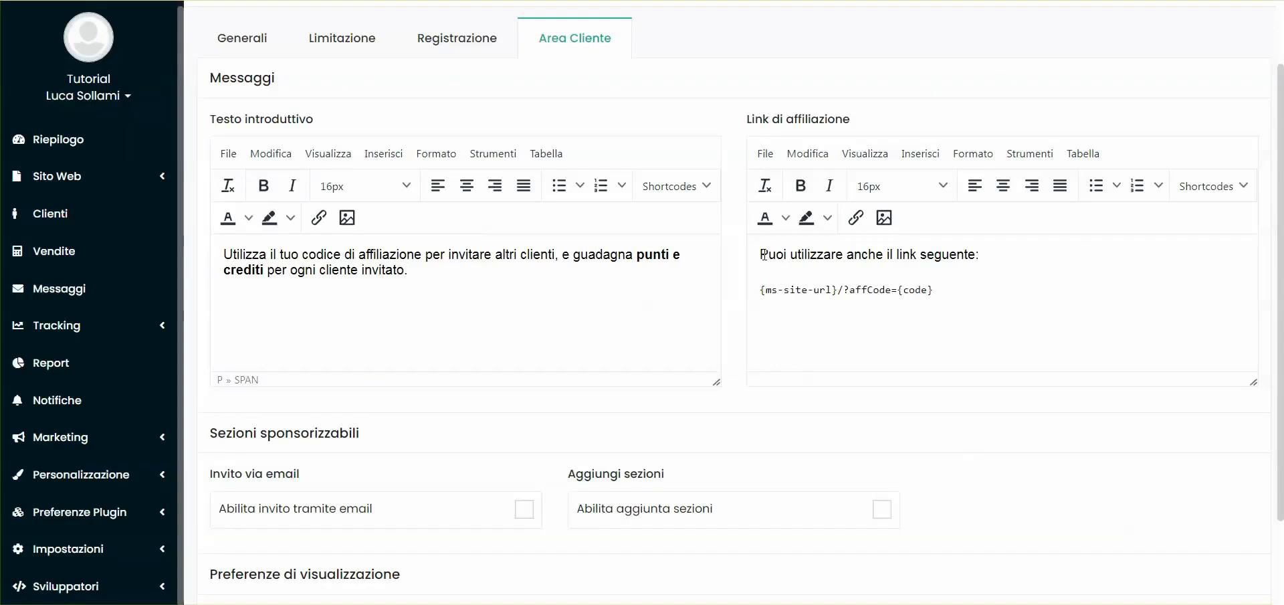
Examine the {ms-site-url}, affCode and {code} parts of the Link di affiliazione message against the customer's actual link
left_click_drag(759, 254, 748, 295)
left_click(991, 254)
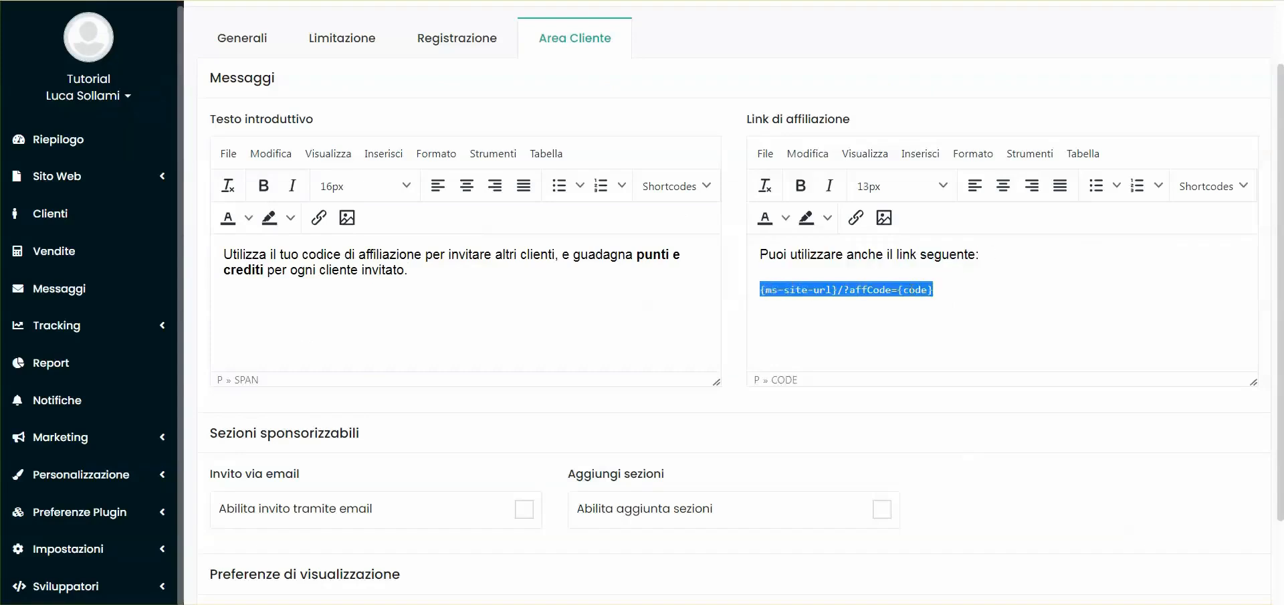
double_click(911, 290)
left_click_drag(935, 290, 758, 300)
double_click(779, 298)
left_click_drag(838, 290, 759, 292)
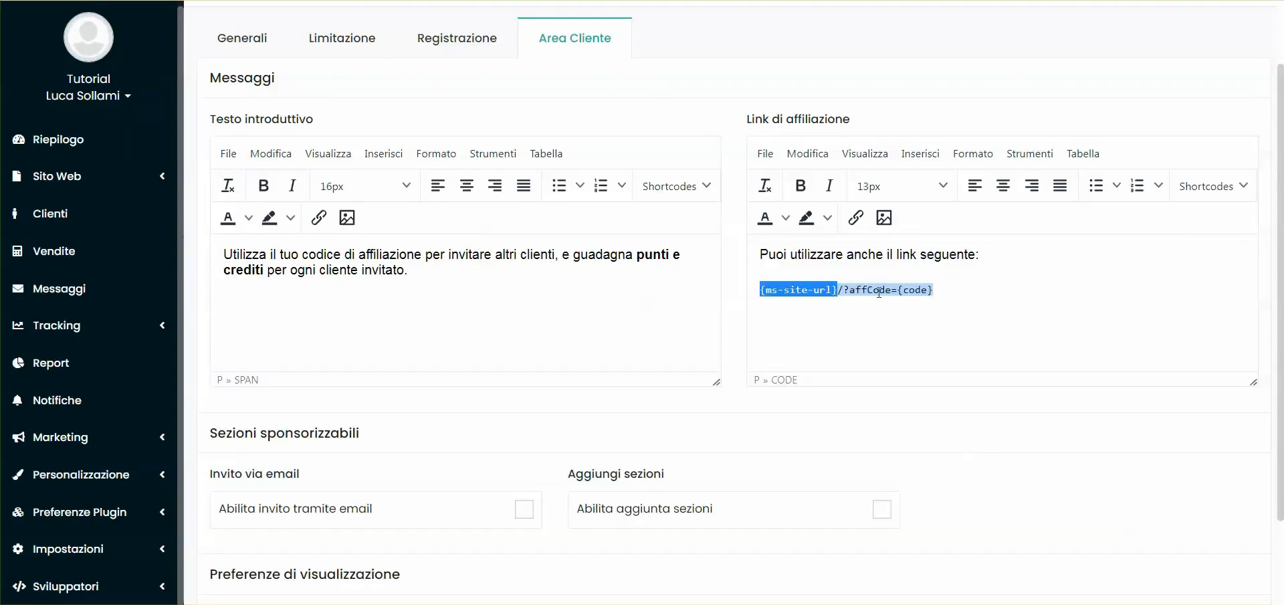
left_click(937, 289)
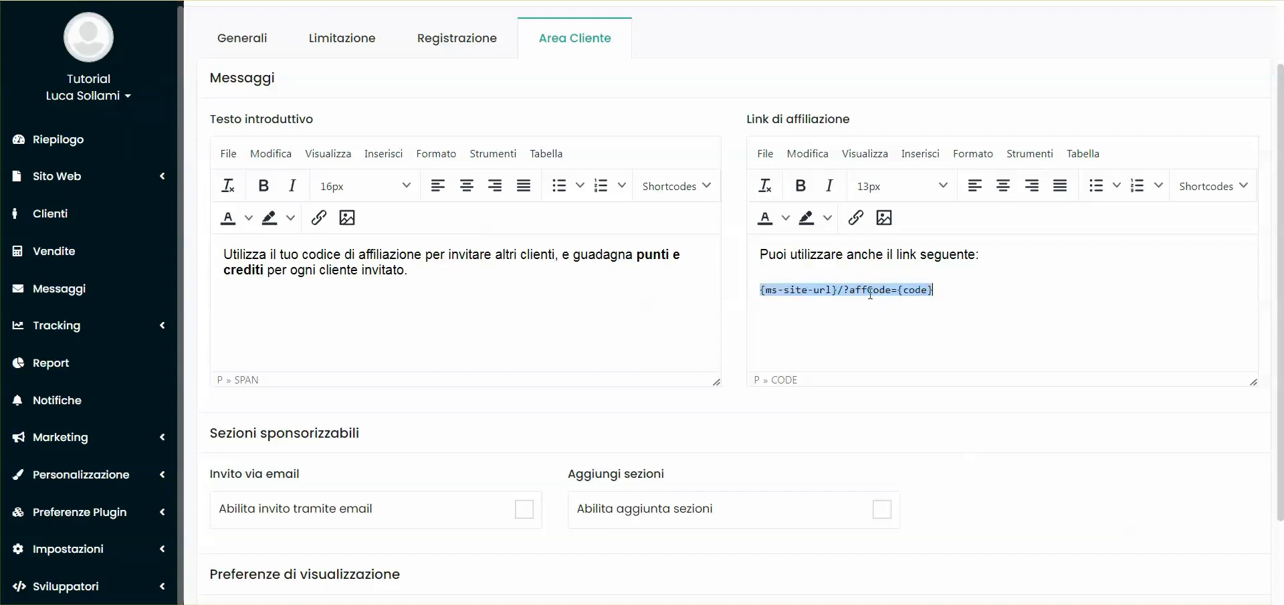
left_click_drag(764, 294, 838, 290)
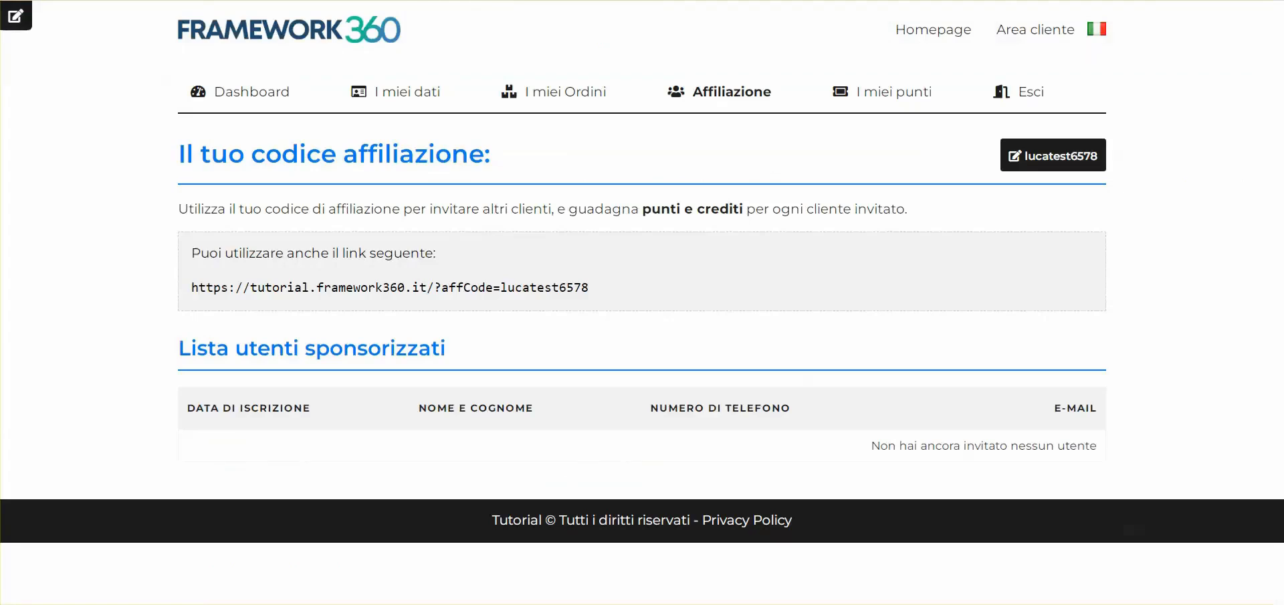
left_click_drag(192, 288, 423, 288)
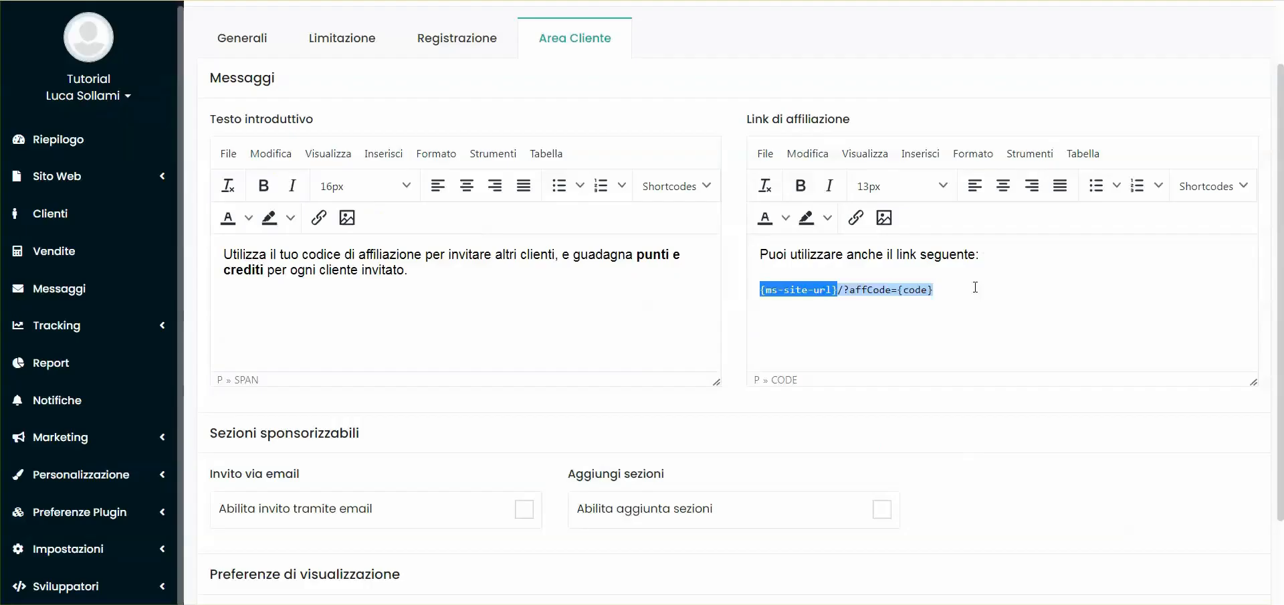
double_click(864, 289)
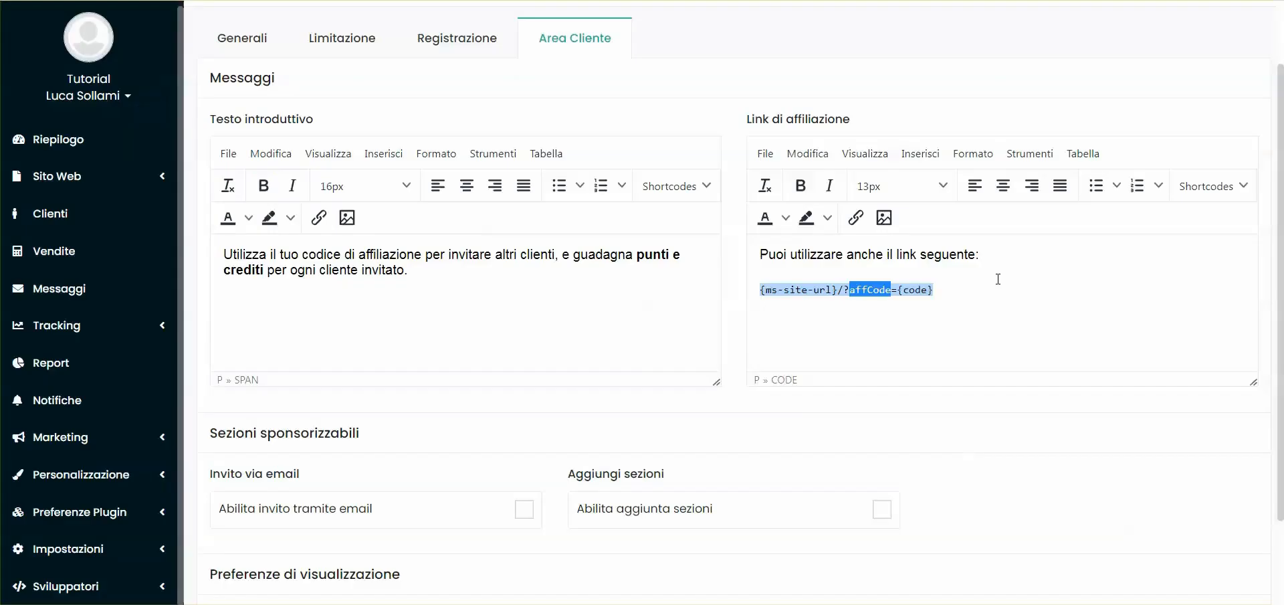
left_click_drag(897, 288, 901, 339)
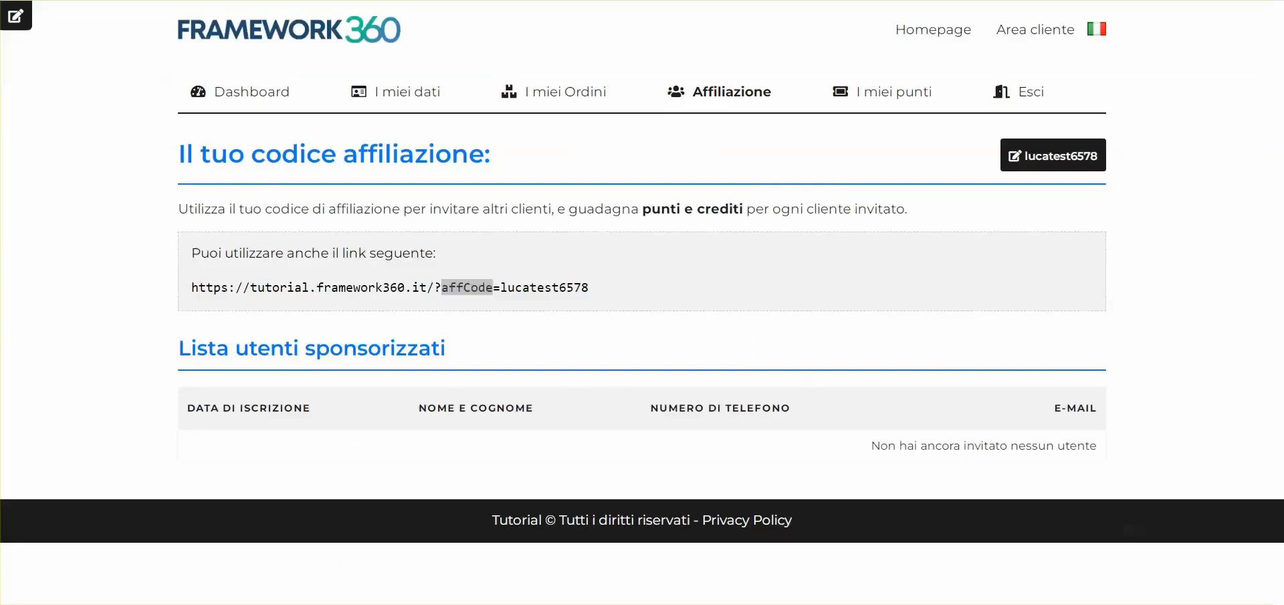
Enable "Abilita invito tramite email" under Sezioni sponsorizzabili in the Area Cliente settings and save the plugin settings
double_click(593, 292)
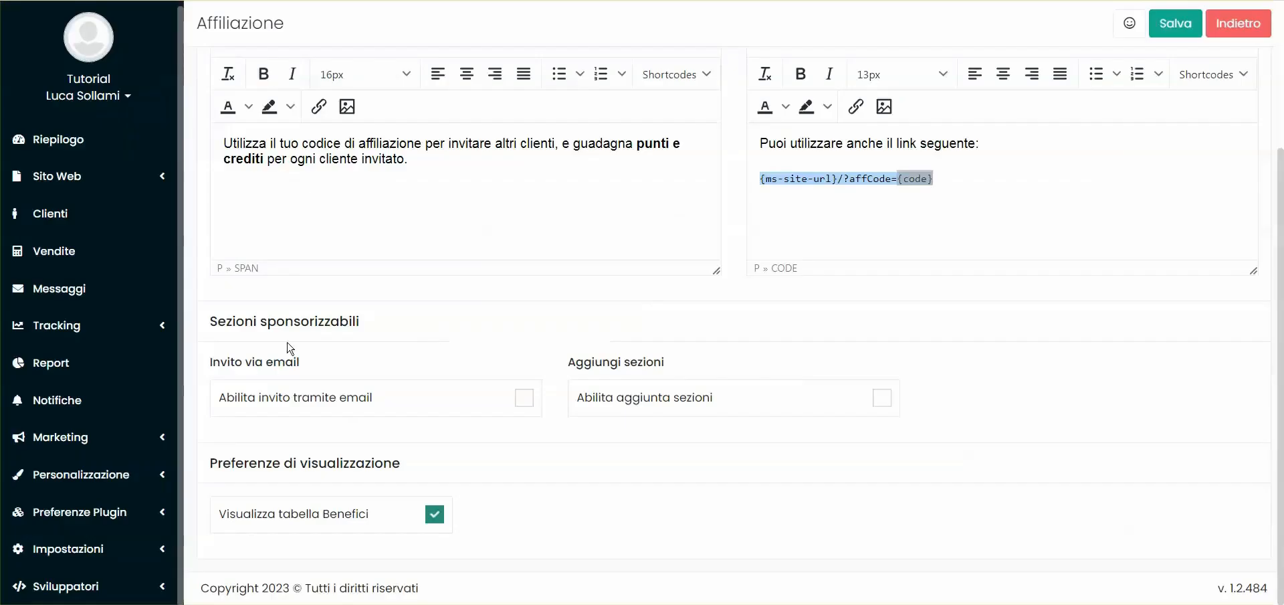
left_click_drag(205, 325, 392, 321)
left_click(393, 322)
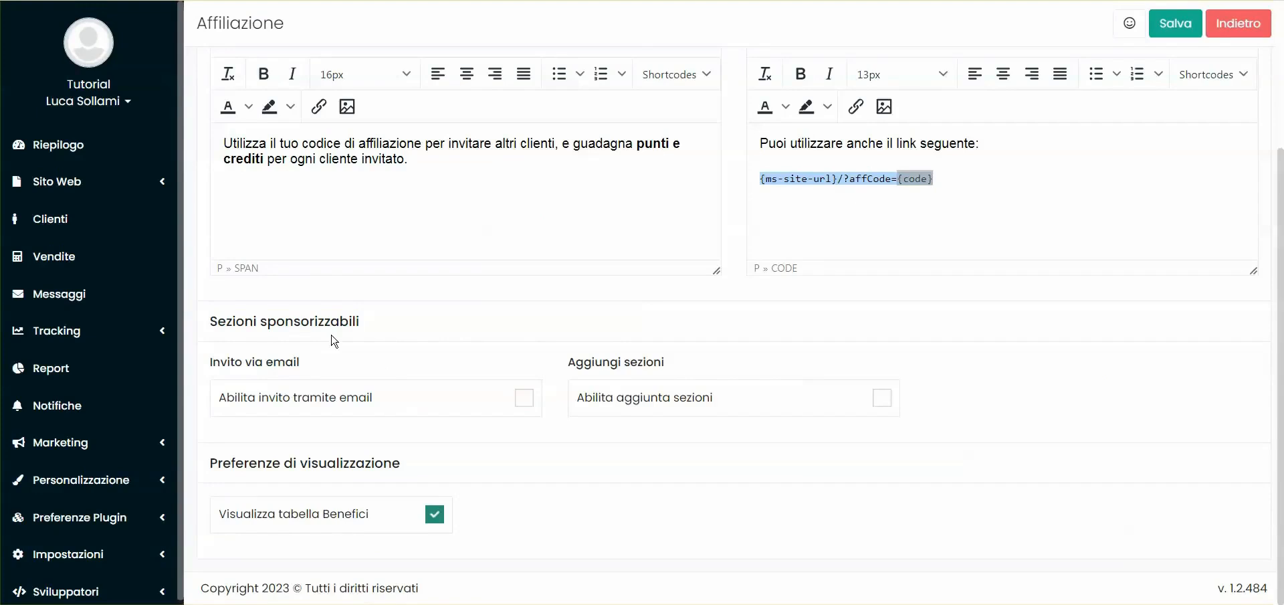
left_click_drag(205, 365, 320, 368)
left_click(319, 367)
left_click(524, 398)
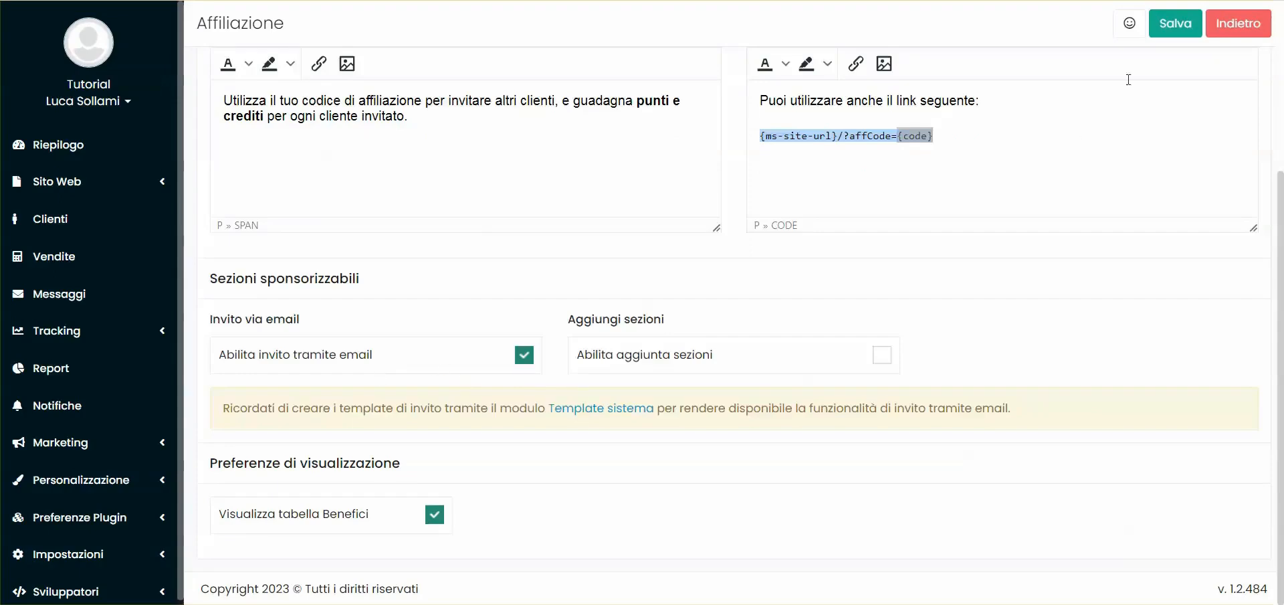
left_click(1175, 23)
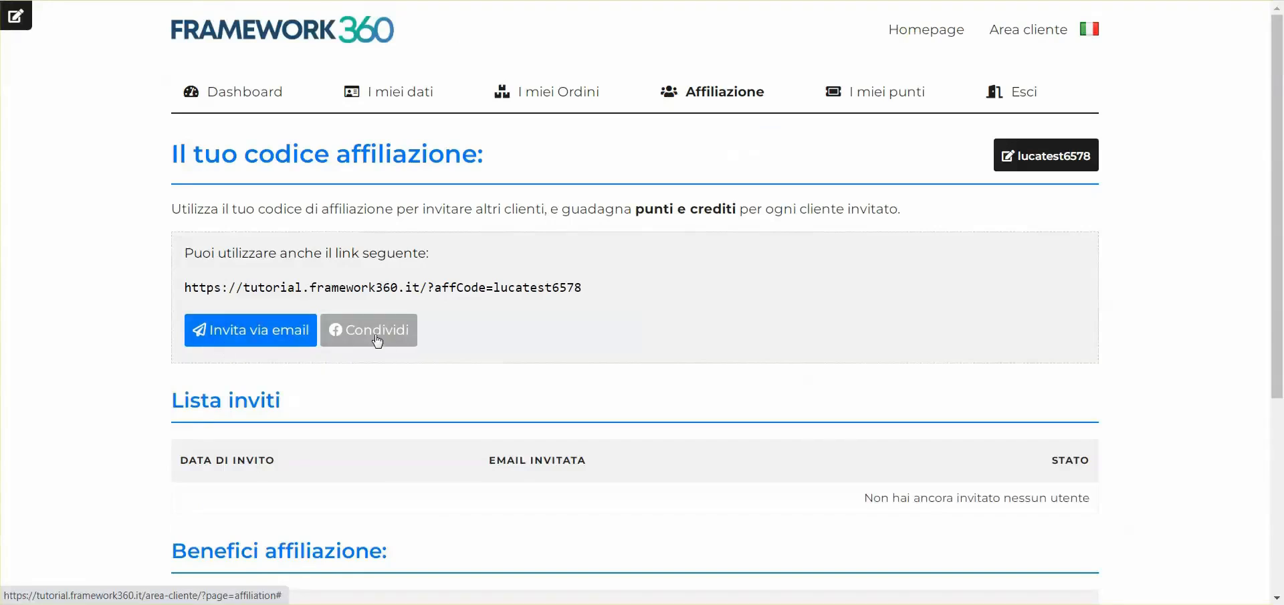
Try the email invitation on the customer's Affiliazione page with an invitee's e-mail address, and cancel it without sending
left_click(287, 333)
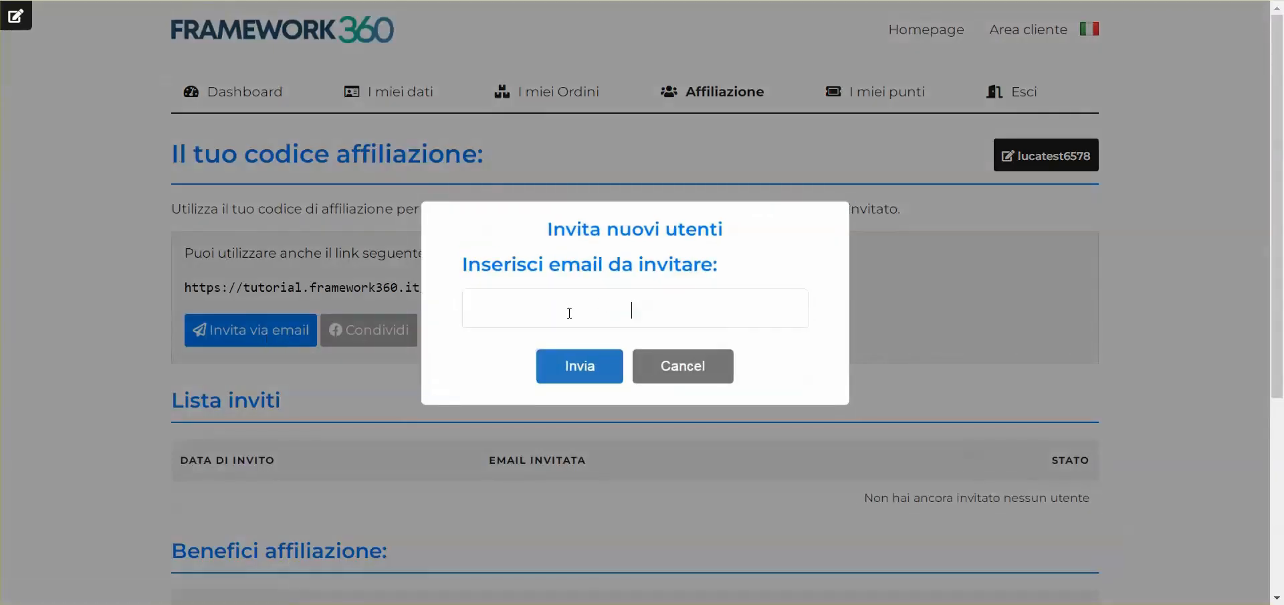
type("mariorossi@azienda.com")
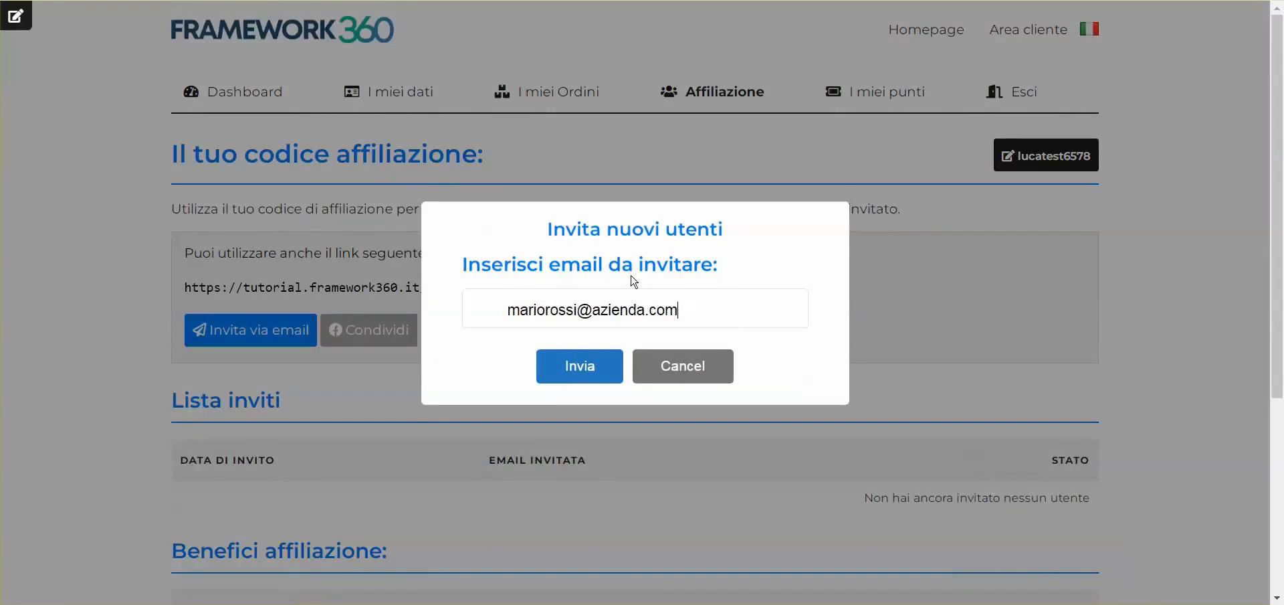
key("Return")
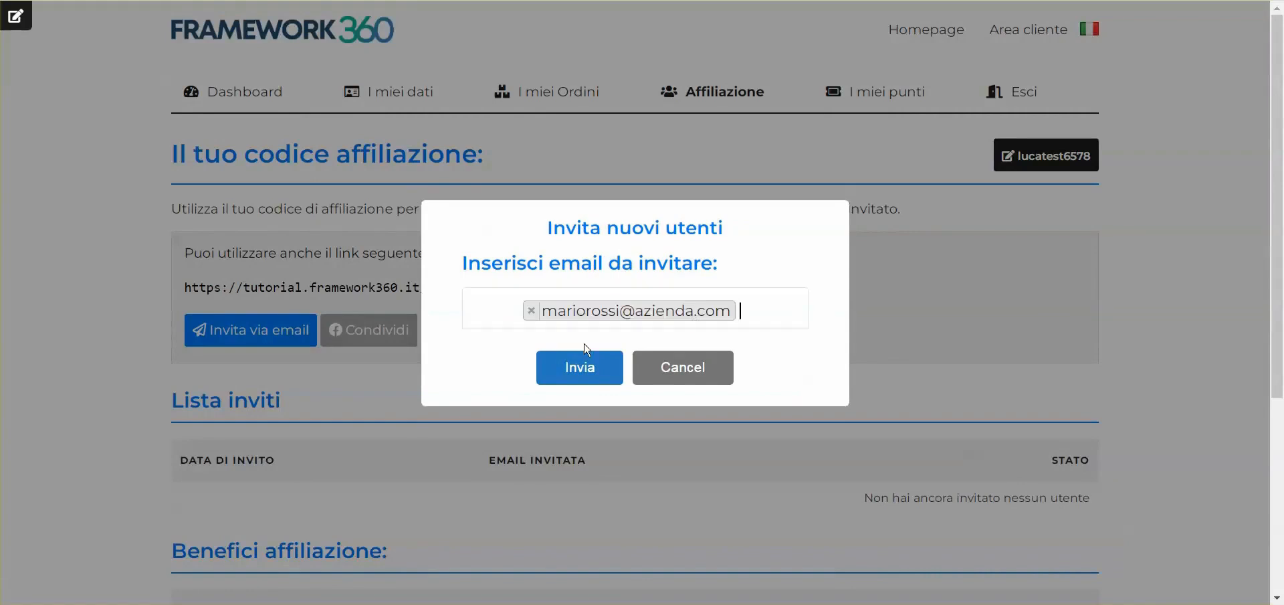
left_click(652, 364)
Try sharing the affiliation link on Facebook with the sample post text "fdghdhtfghjf", without publishing it
left_click(364, 329)
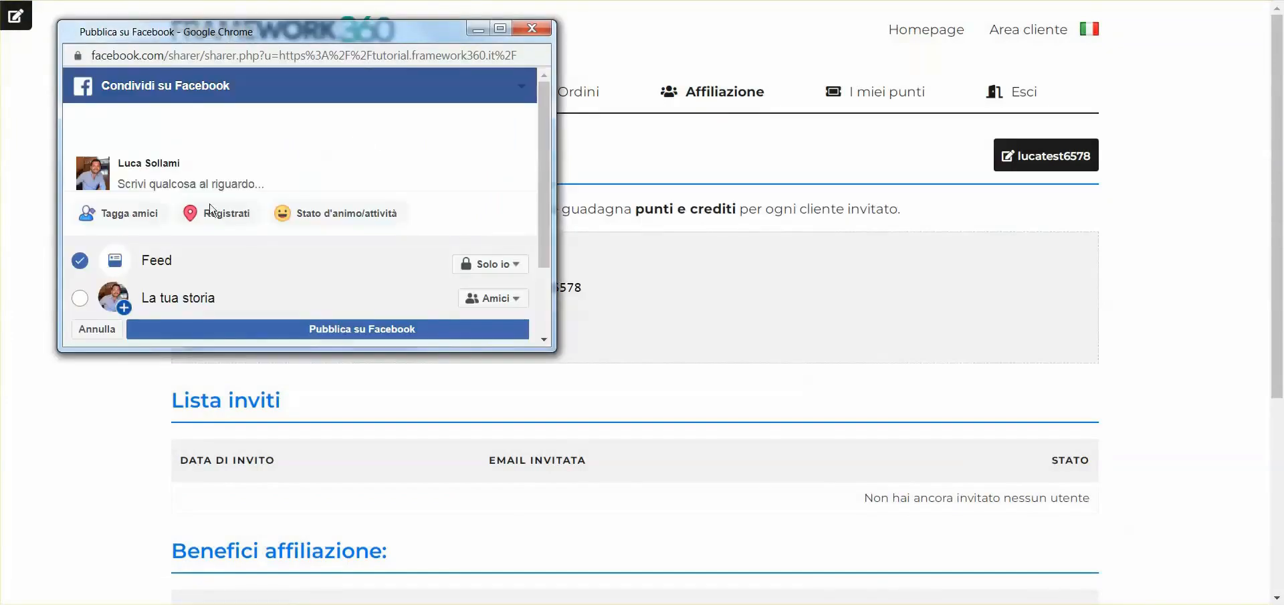
type("fdghdhtfghjf")
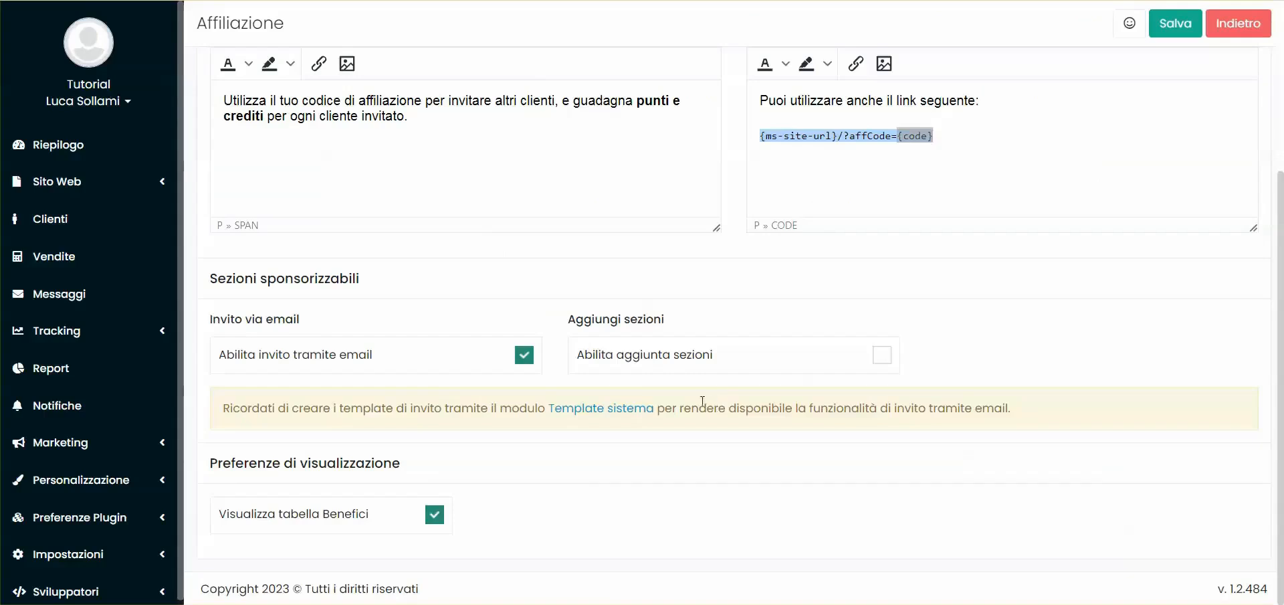
Enable "Abilita aggiunta sezioni" under Sezioni sponsorizzabili in the Area Cliente settings
left_click(645, 353)
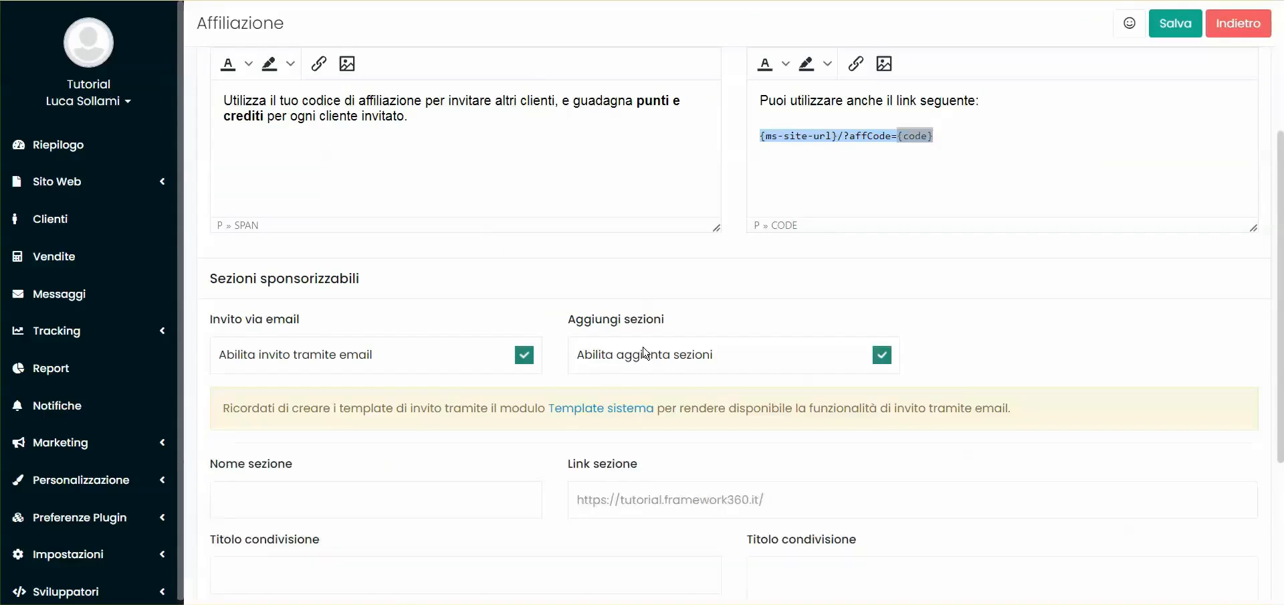
scroll(358, 285, "down", 4)
left_click(318, 245)
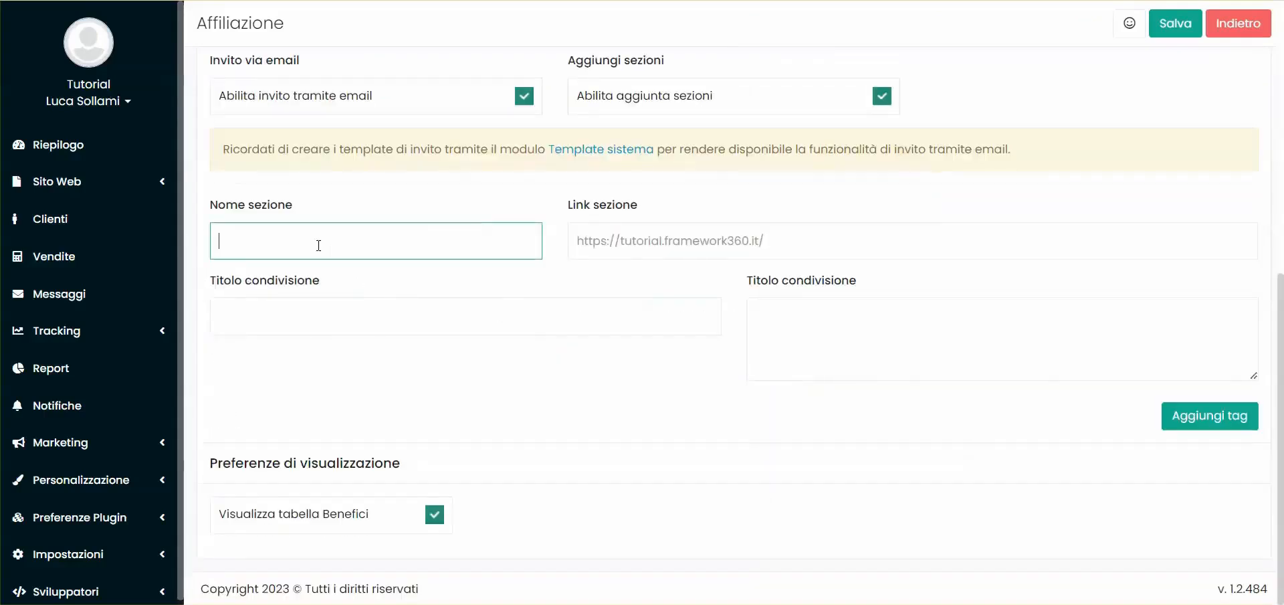
left_click(639, 241)
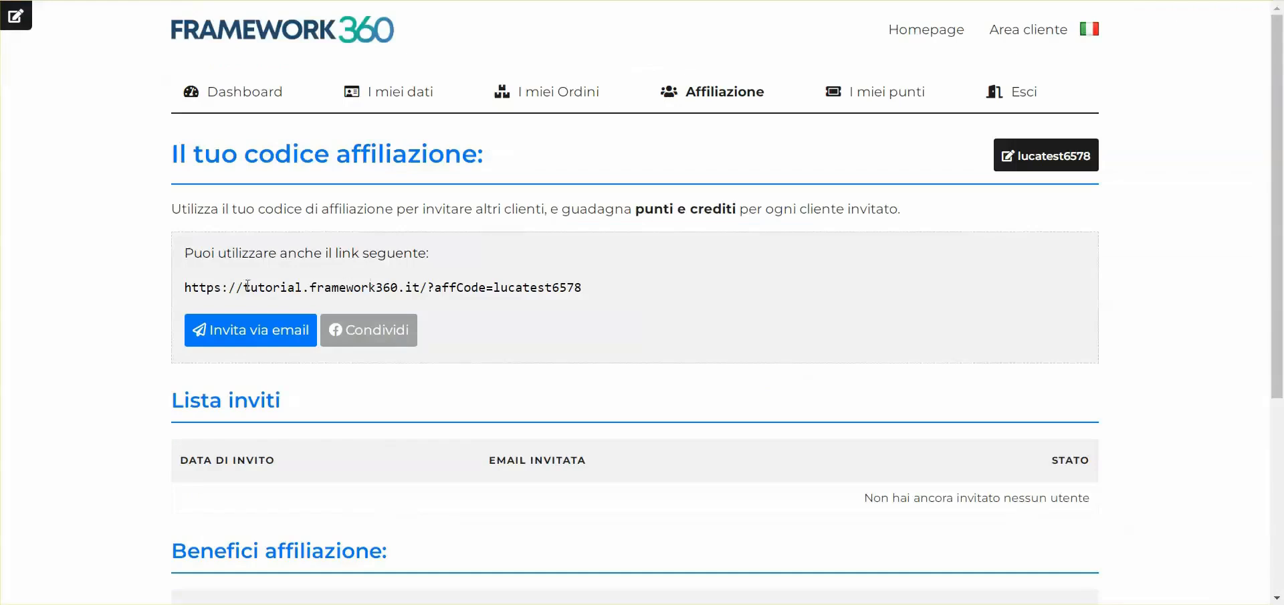
Examine the site address part of the affiliation link on the customer's Affiliazione page
left_click_drag(171, 285, 423, 287)
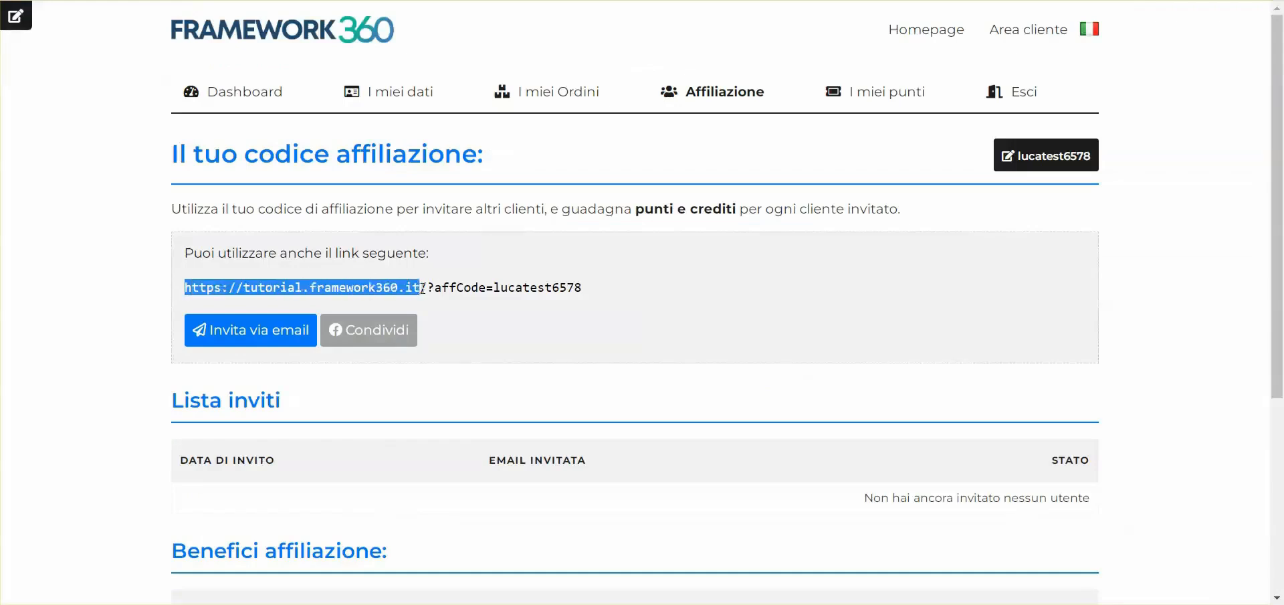
left_click(240, 287)
left_click_drag(182, 288, 430, 289)
left_click(430, 289)
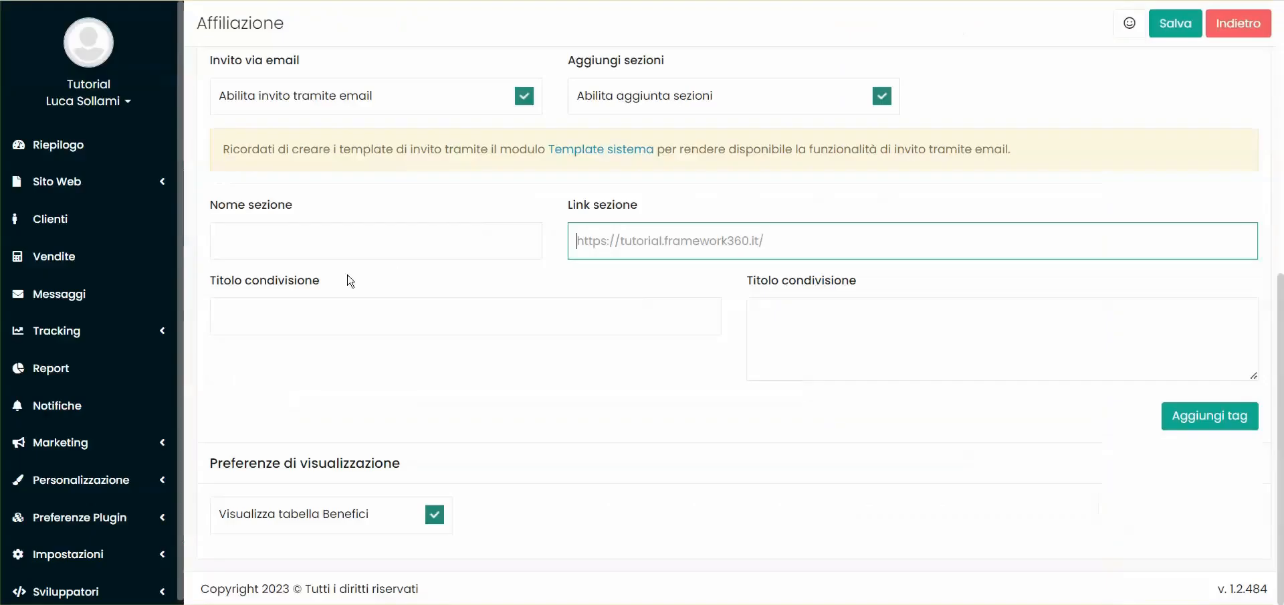
left_click(313, 229)
type("Prodotti")
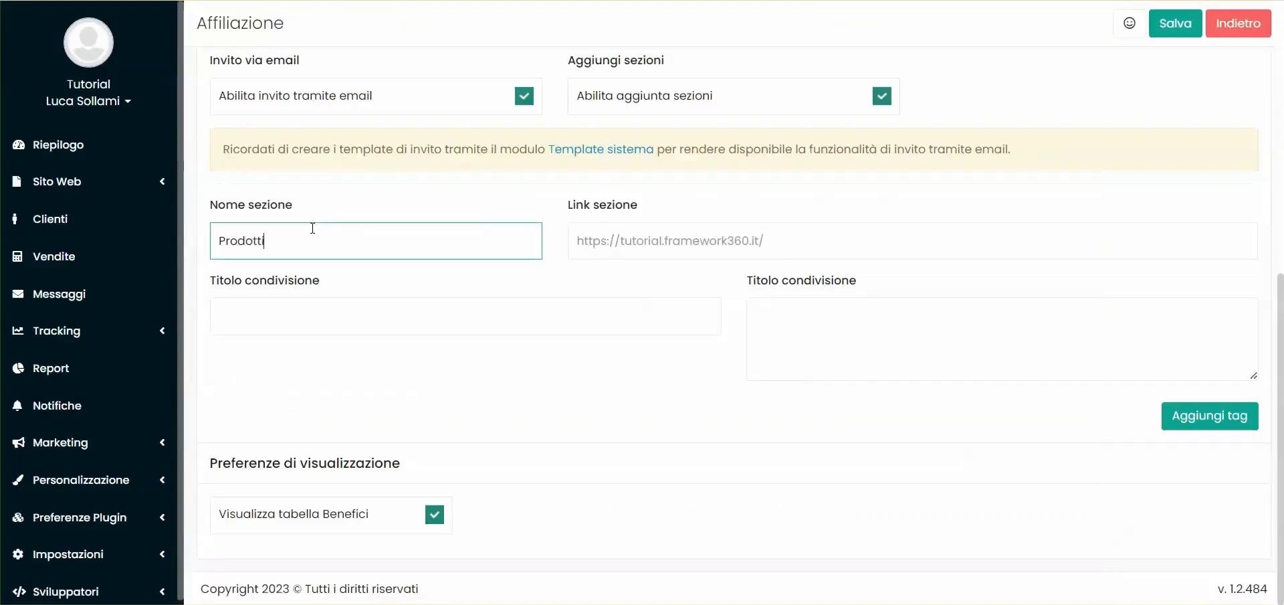
left_click(641, 238)
key("ctrl+v")
type("prodotti/")
left_click(423, 313)
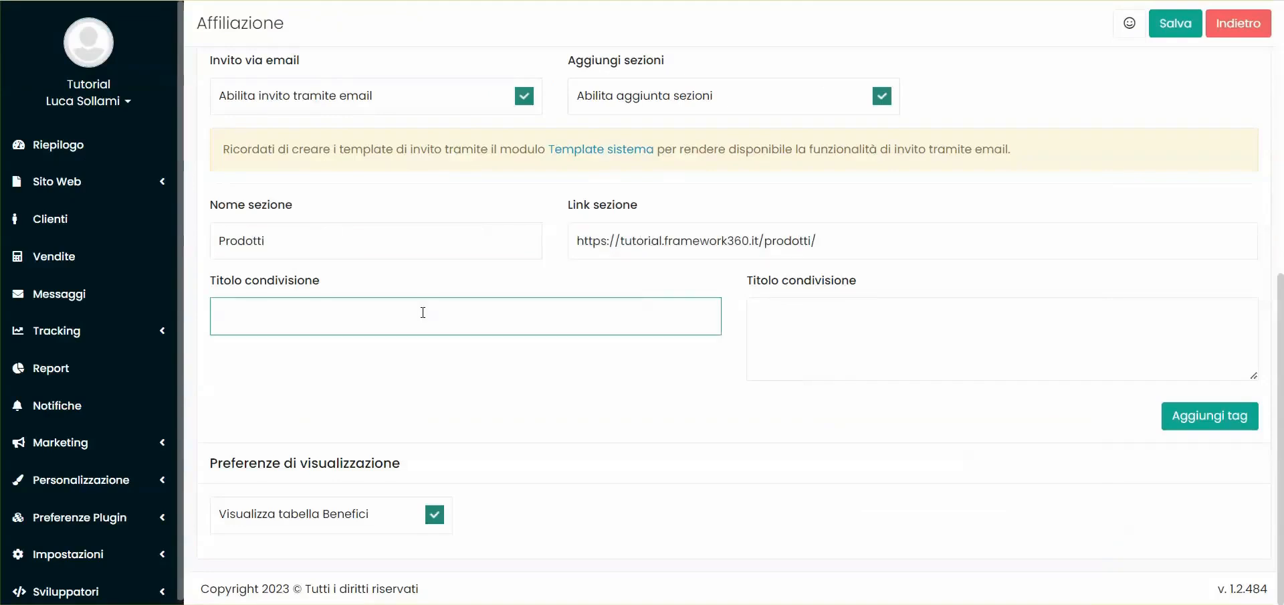
type("Pagina prodotti")
key("Return")
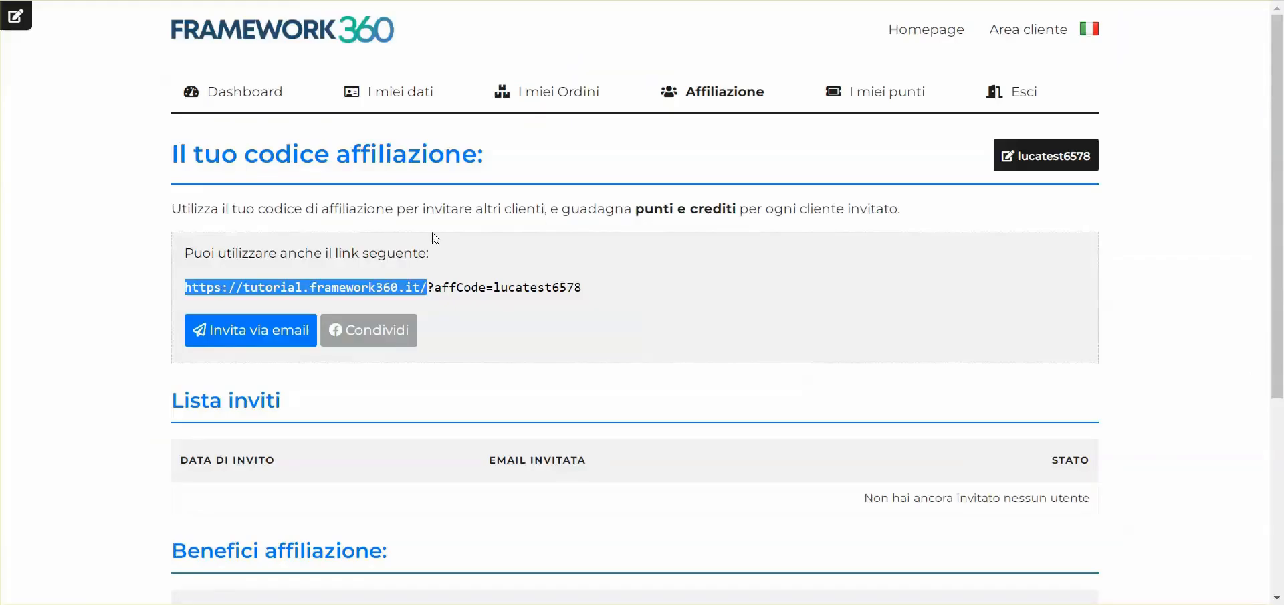
key("F5")
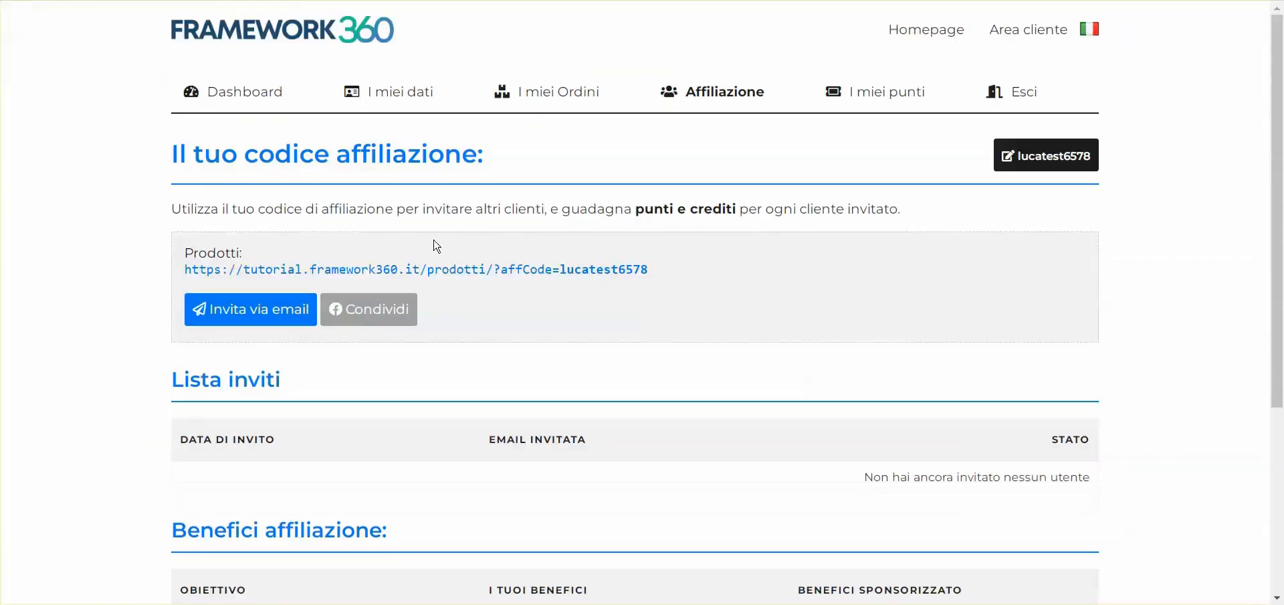
Examine the Prodotti section and its affiliation link on the customer's Affiliazione page
scroll(506, 266, "down", 2)
scroll(506, 266, "up", 1)
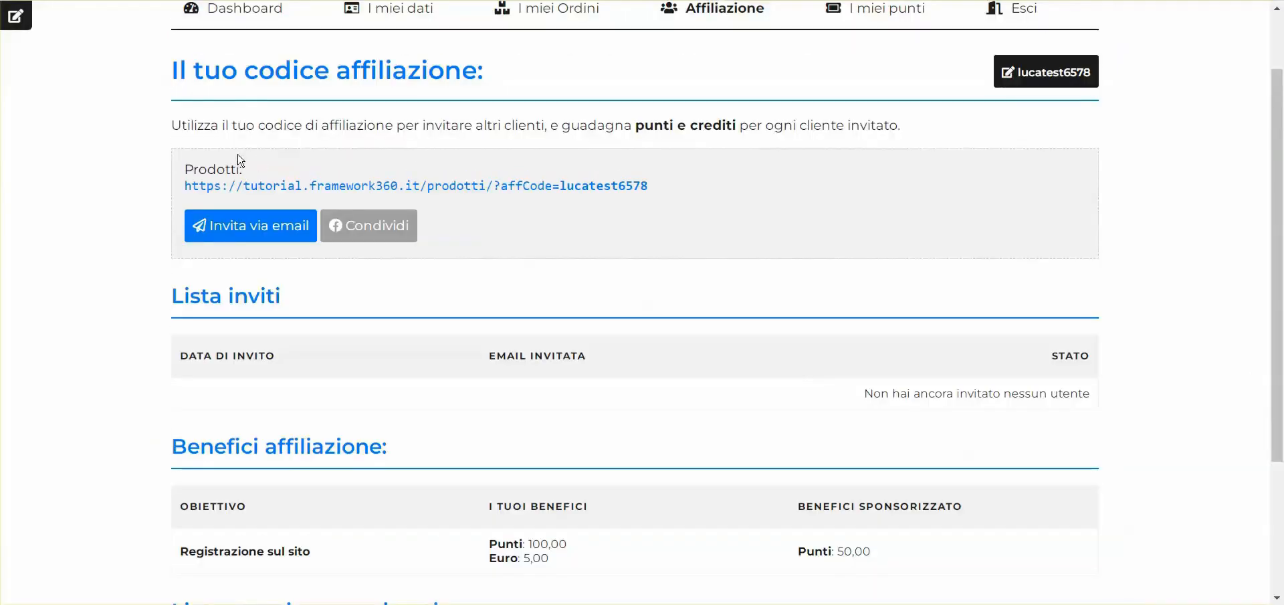
left_click_drag(186, 164, 252, 171)
left_click(254, 171)
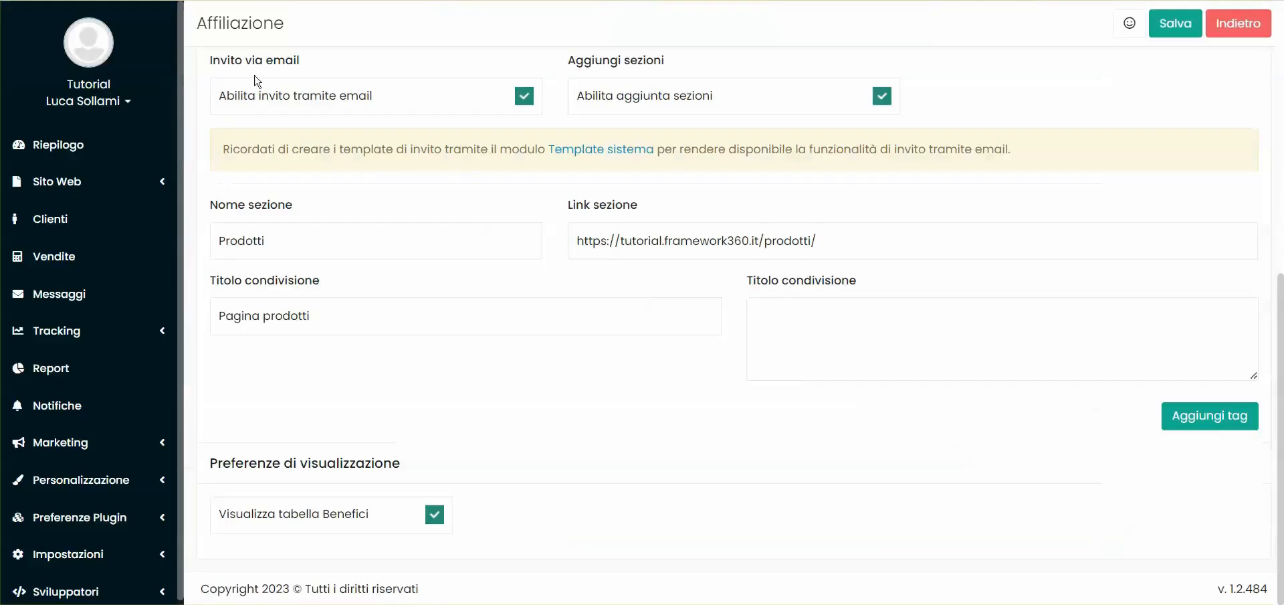
left_click(1190, 416)
scroll(573, 329, "down", 4)
left_click(295, 222)
type("Chi siu")
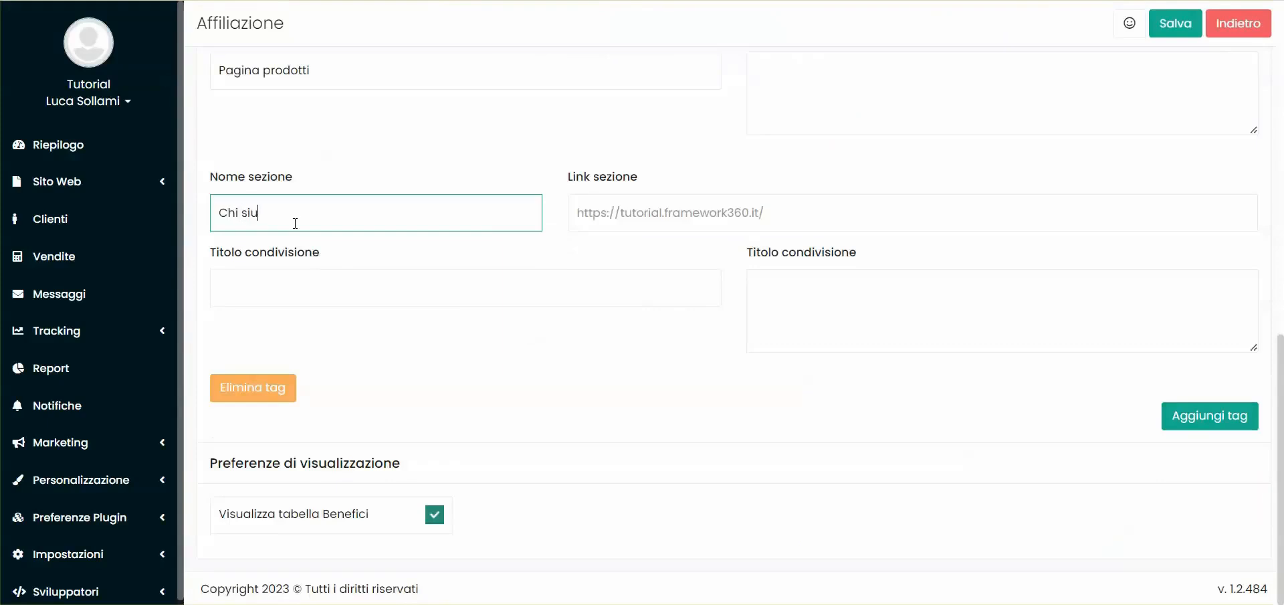
key("BackSpace")
type("amo")
key("Tab")
type("chi-siamo/")
left_click(676, 280)
type("Chi siamo")
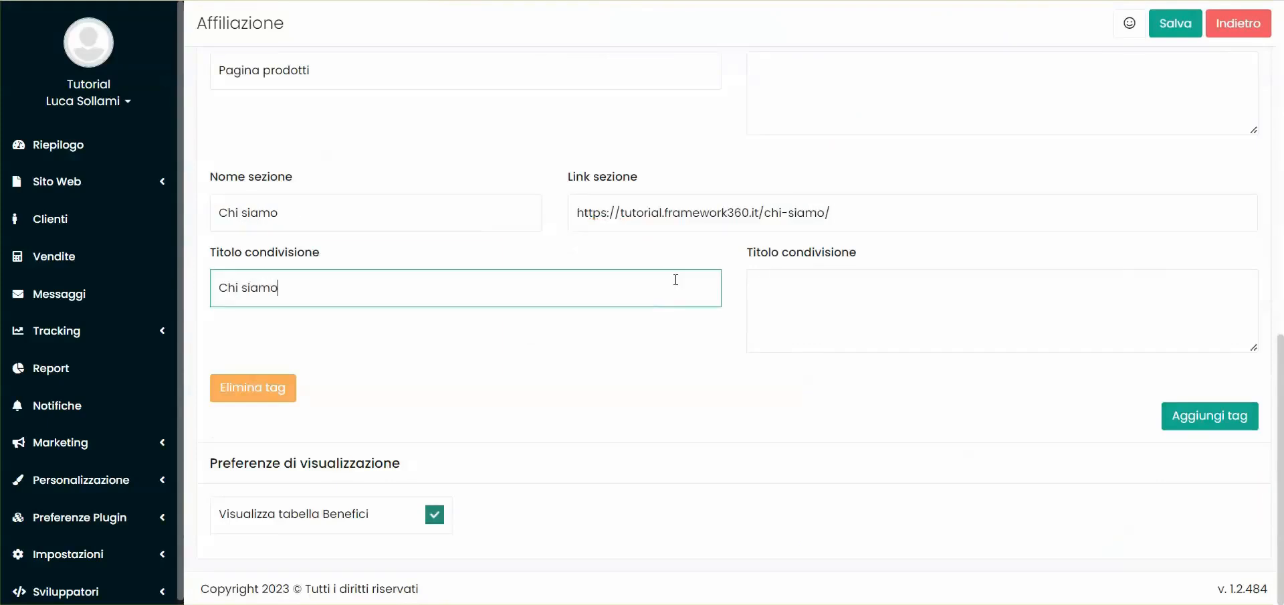
key("ctrl+s")
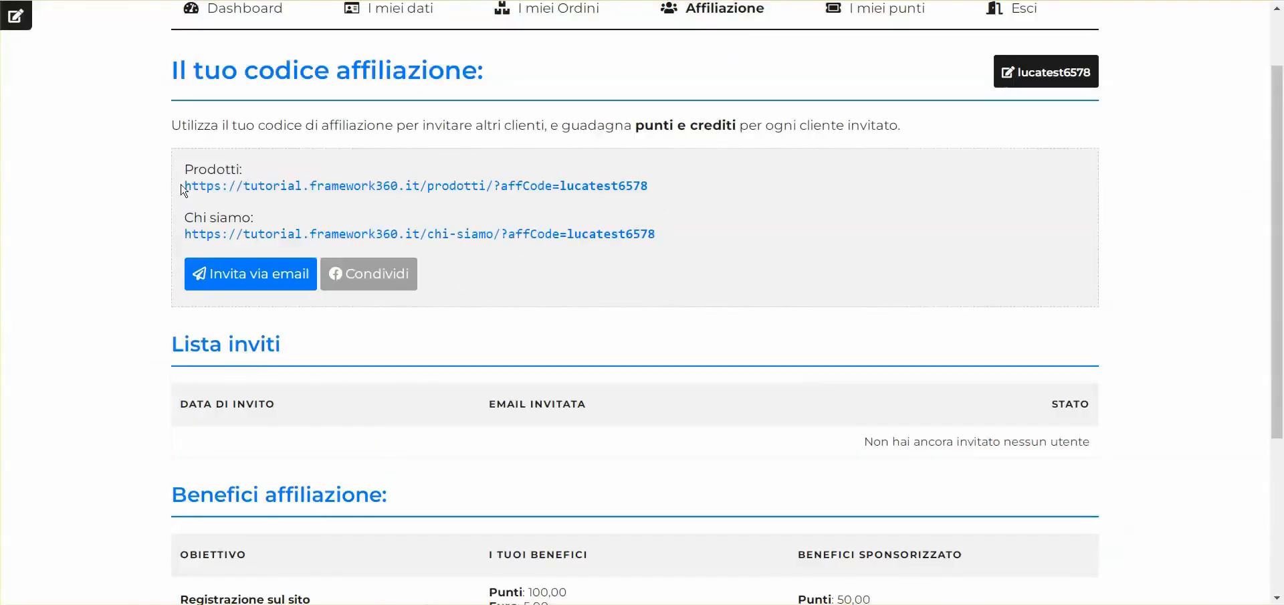
Compare the Prodotti and Chi siamo entries on the customer's page, including the affCode part appended to the link
left_click_drag(183, 170, 254, 167)
left_click(239, 187)
left_click_drag(184, 217, 313, 217)
left_click(441, 212)
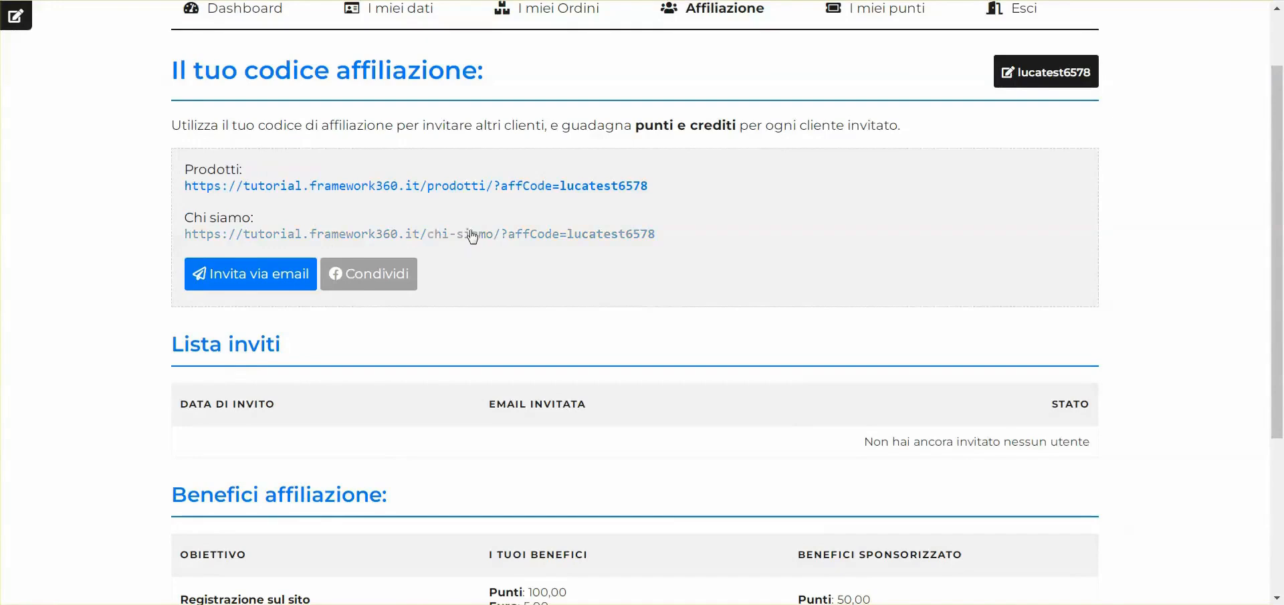
left_click_drag(688, 238, 501, 236)
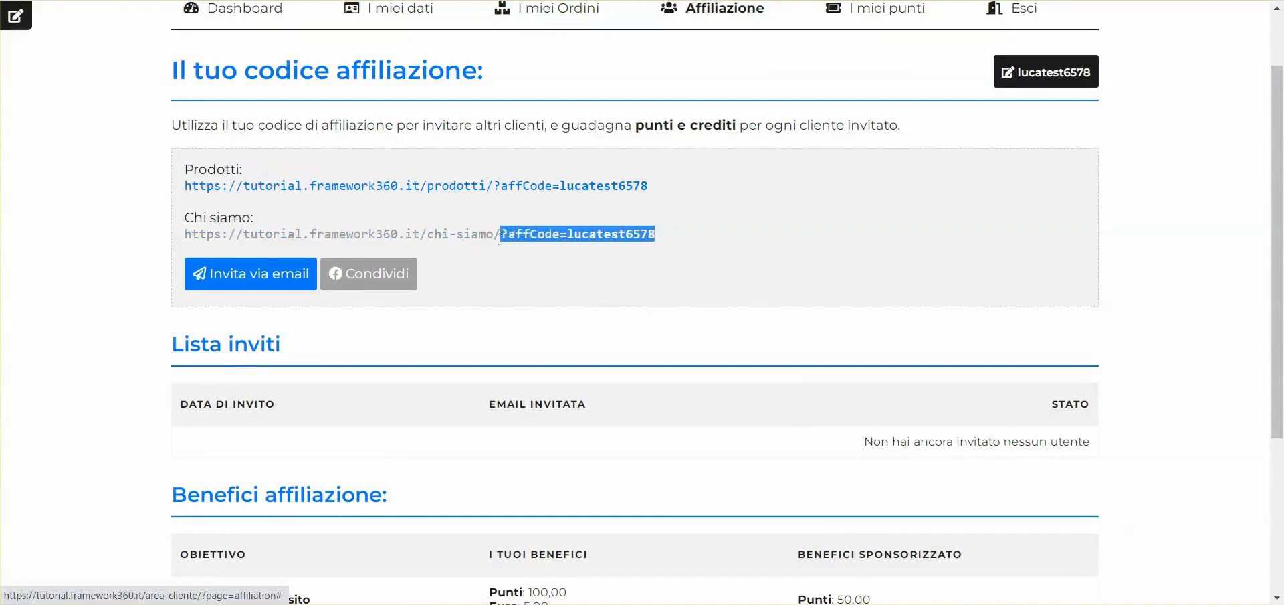
left_click(532, 266)
left_click_drag(729, 235, 176, 220)
left_click(176, 221)
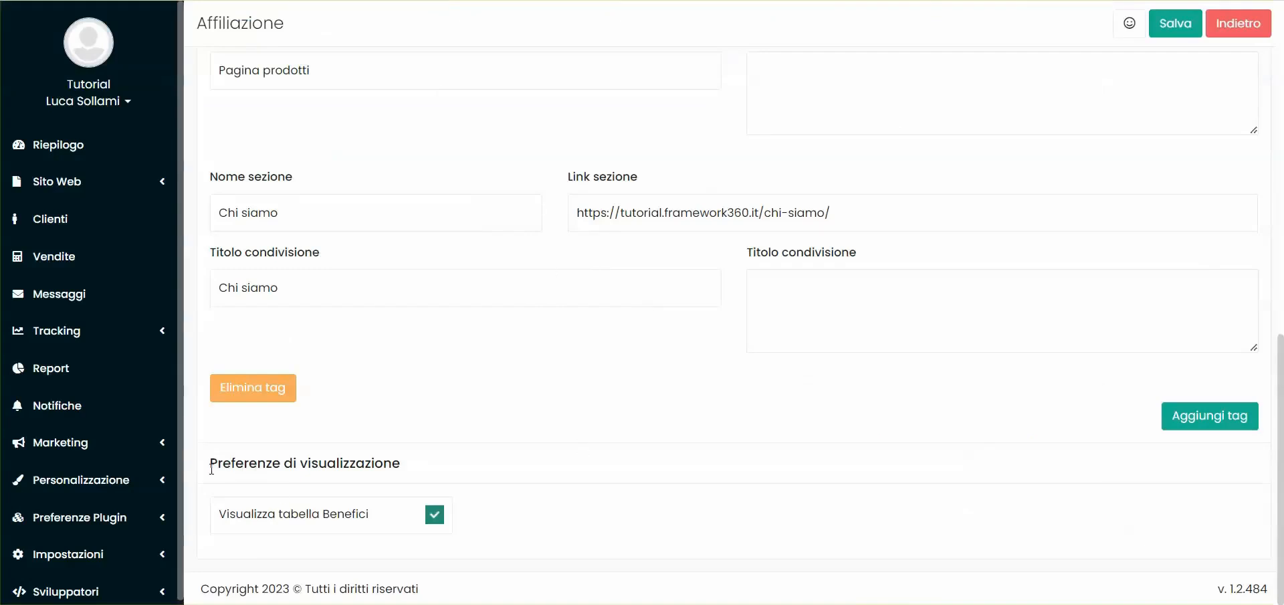
Compare the "Visualizza tabella Benefici" preference with the Benefici affiliazione table on the customer's page
left_click_drag(211, 516, 386, 509)
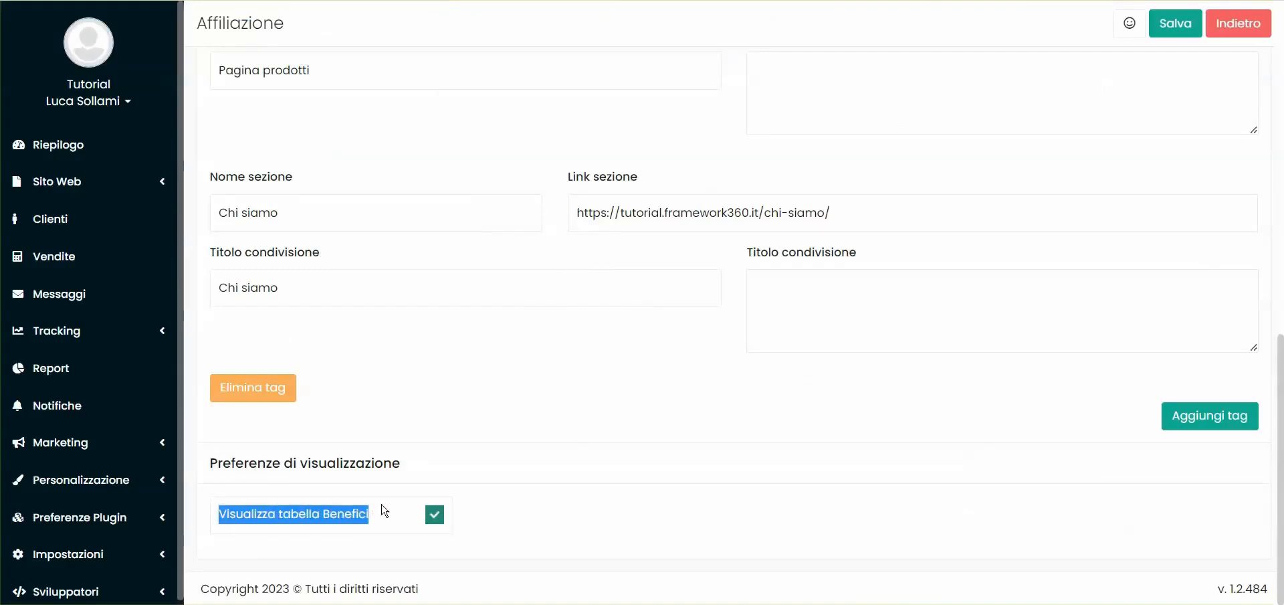
left_click(565, 503)
left_click_drag(171, 246, 912, 352)
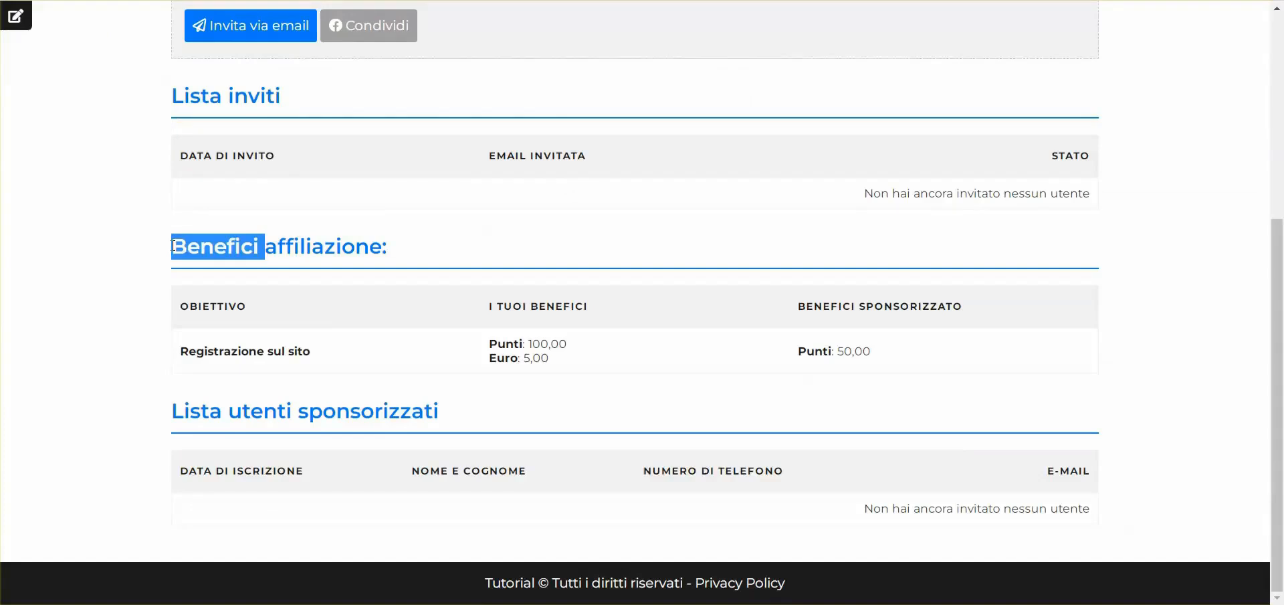
left_click(911, 353)
left_click_drag(161, 267, 897, 355)
left_click(906, 355)
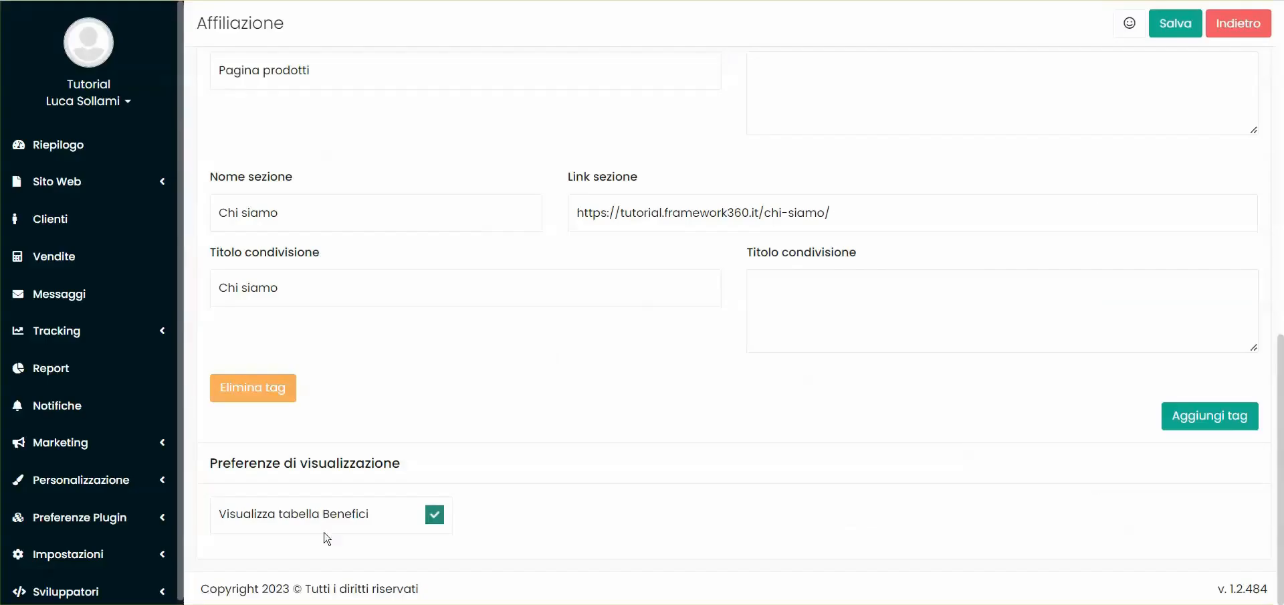
Try saving with "Visualizza tabella Benefici" disabled, and restore the option with another save, reloading the customer's page after each change
left_click(435, 513)
left_click(1169, 25)
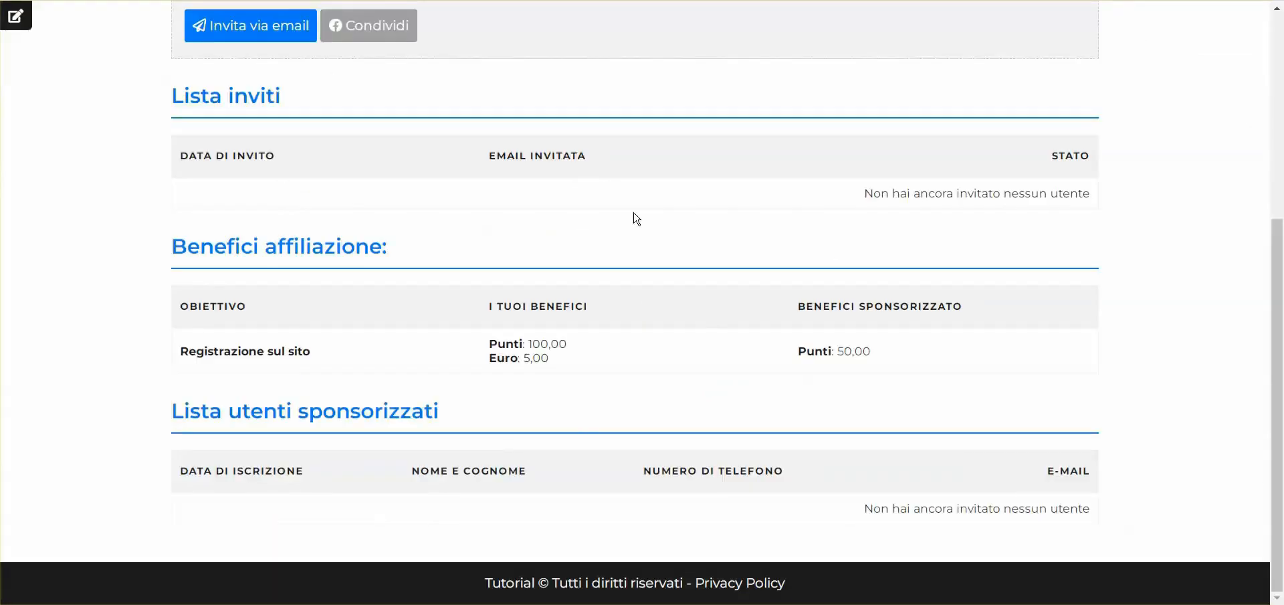
key("F5")
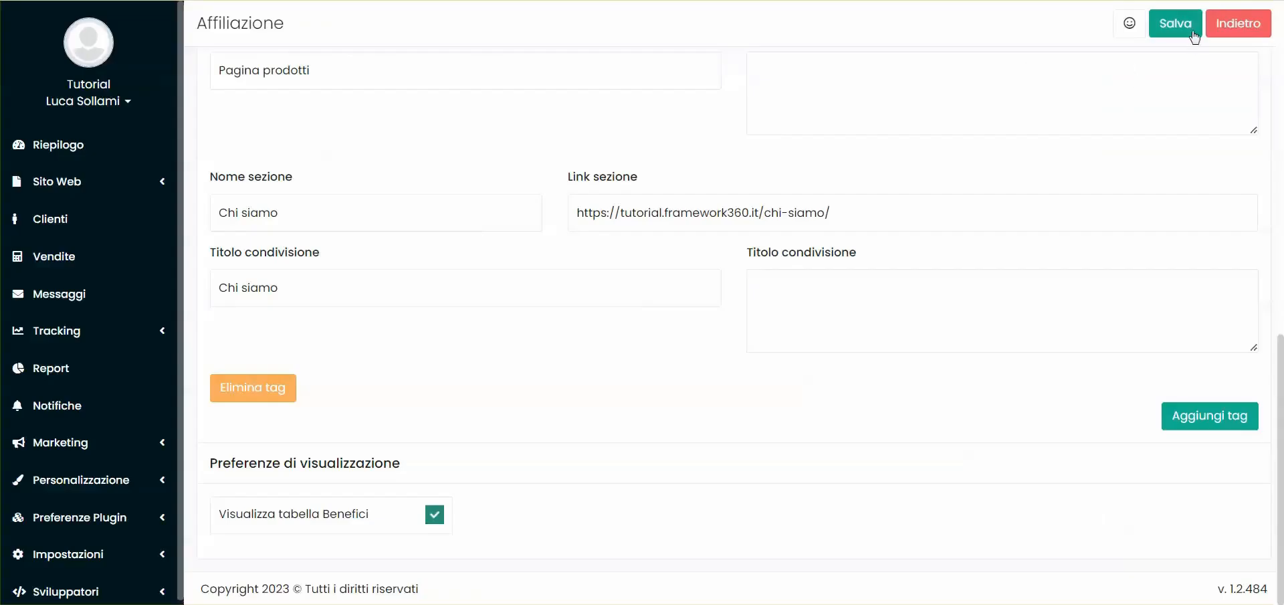
left_click(1194, 27)
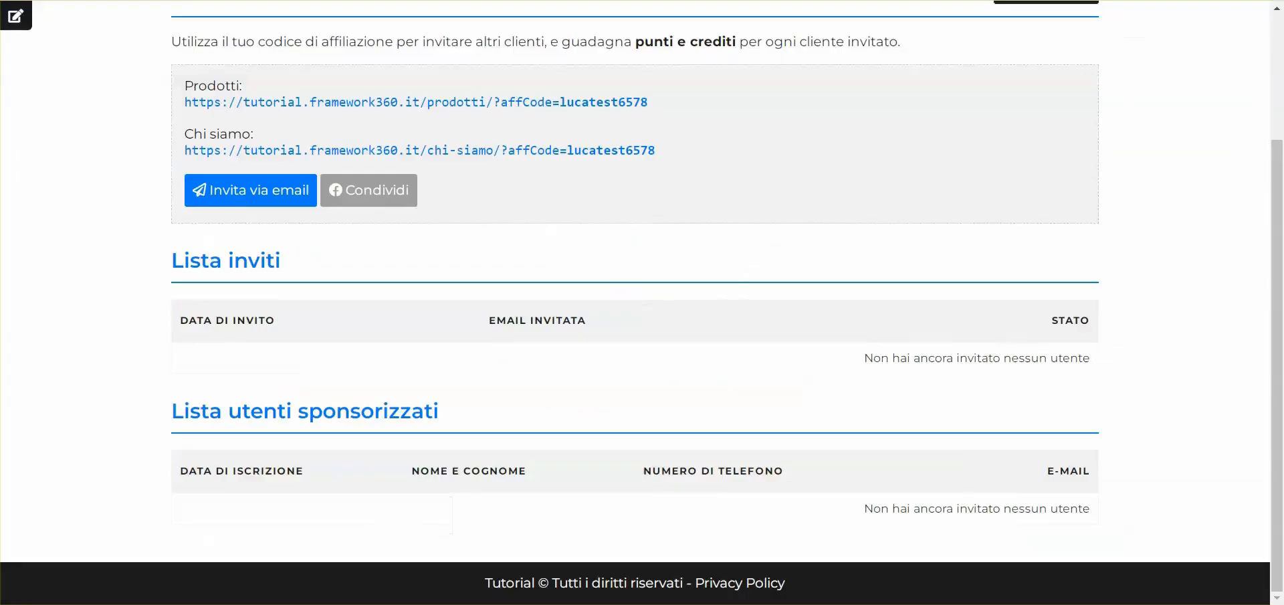
key("F5")
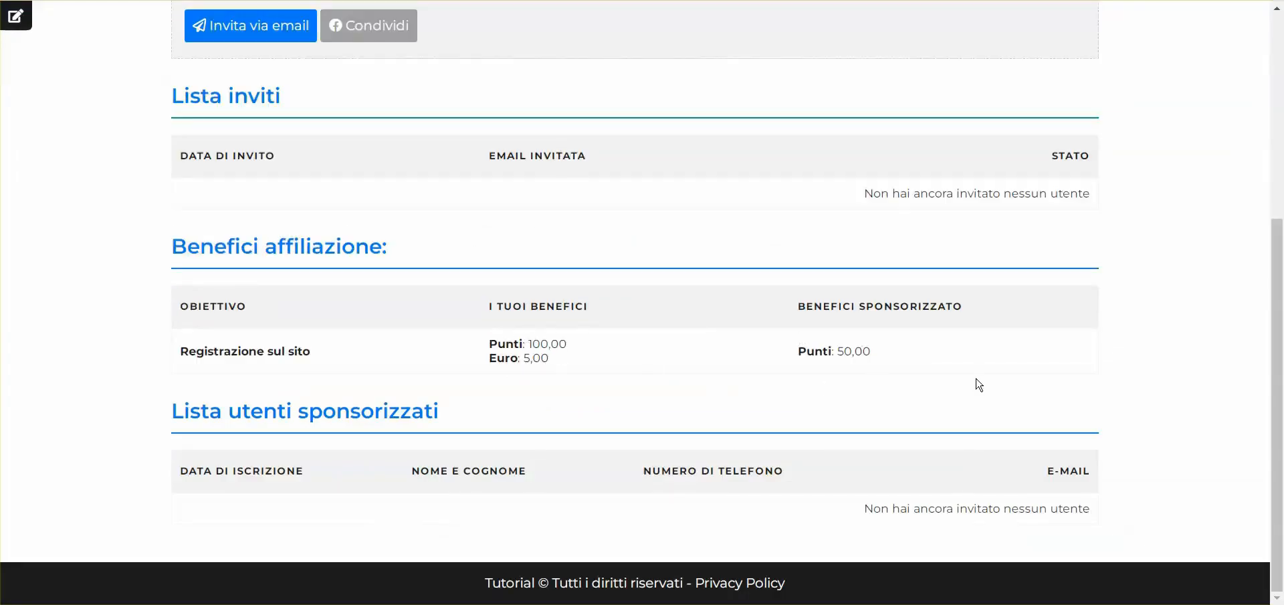
Open the customer's "I miei punti" page and examine the points balance
scroll(976, 383, "up", 5)
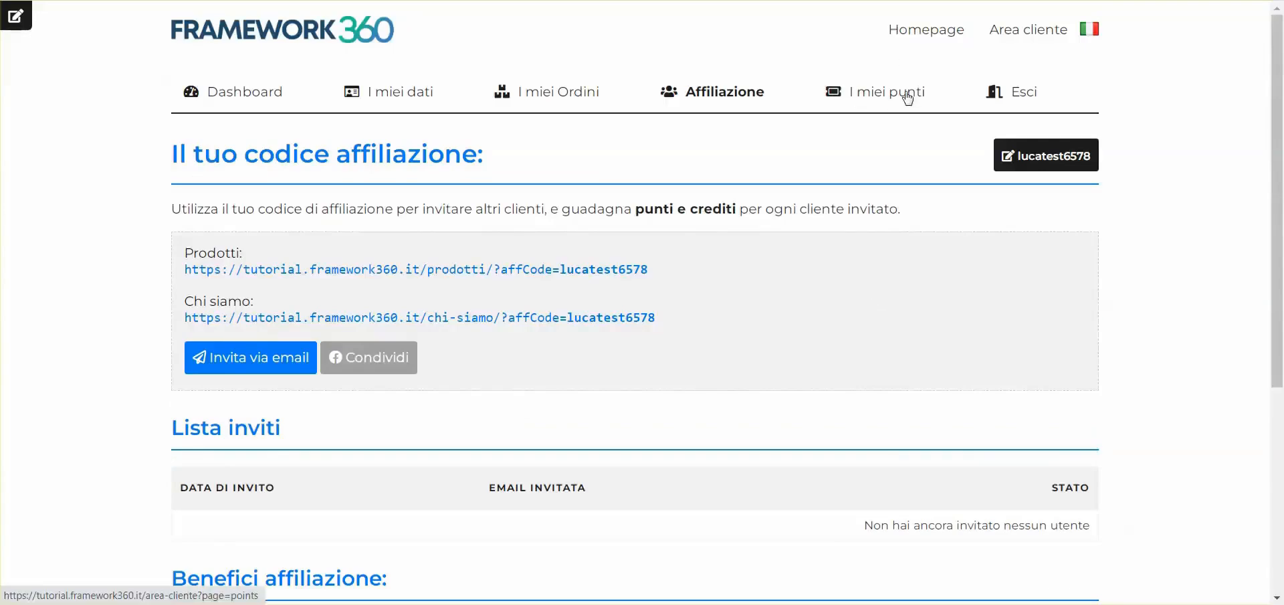
left_click(877, 94)
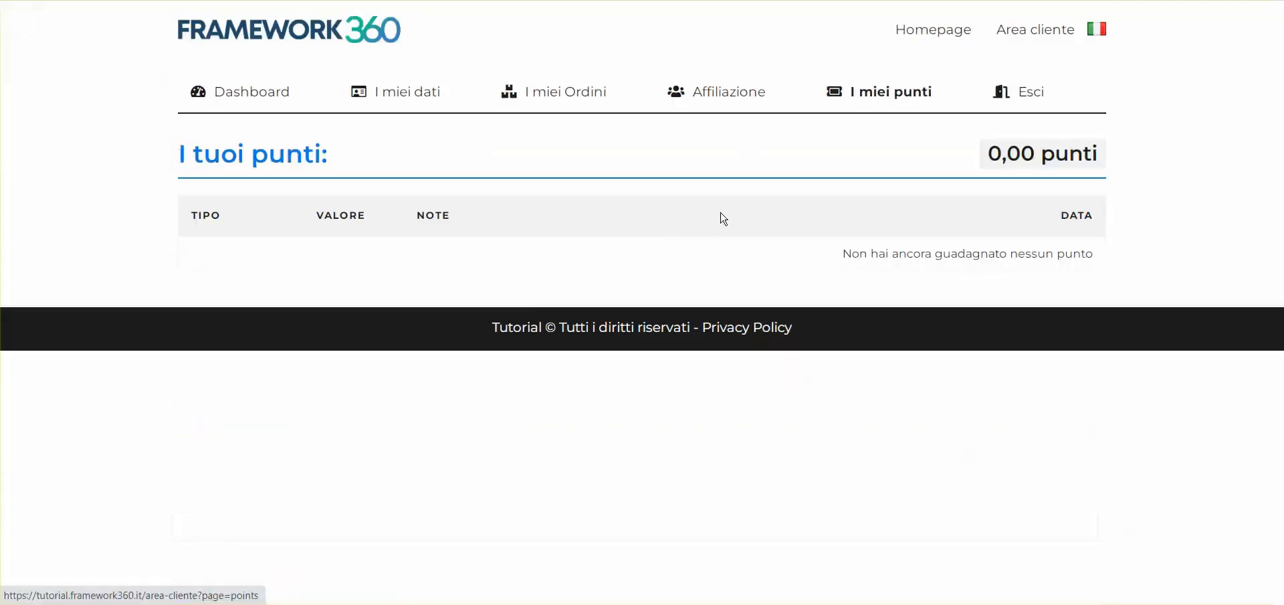
left_click_drag(970, 156, 1103, 152)
left_click(986, 167)
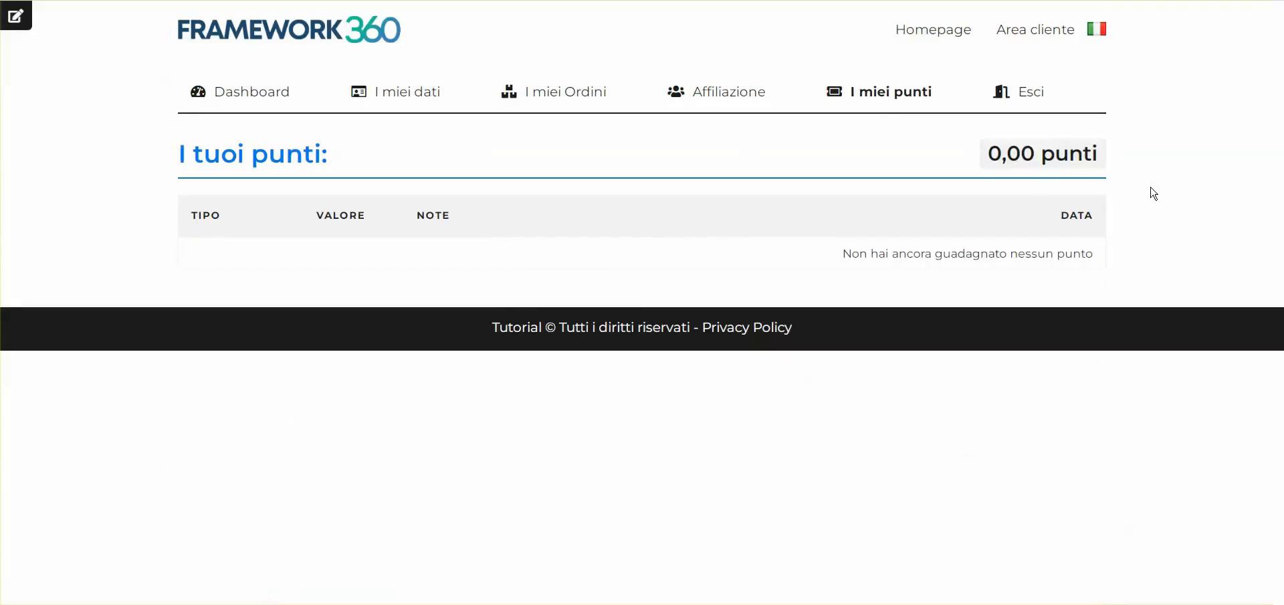
Open the customer's general affiliation link from the Affiliazione page in a new incognito window and go to Area cliente
left_click(733, 100)
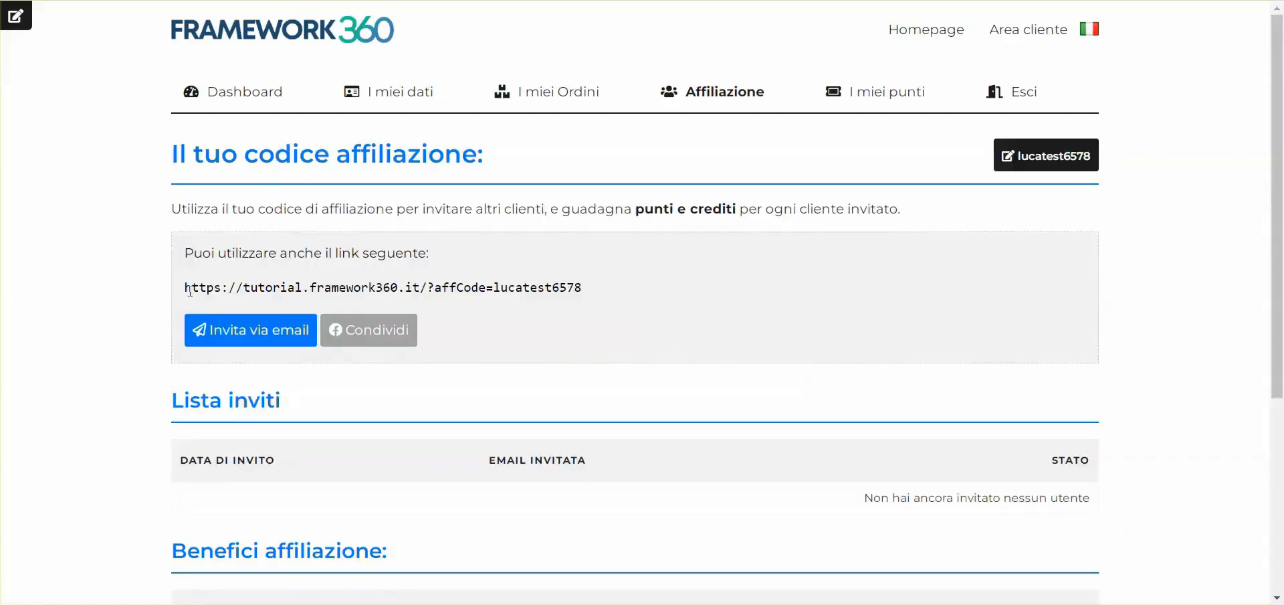
left_click_drag(185, 289, 590, 290)
key("ctrl+c")
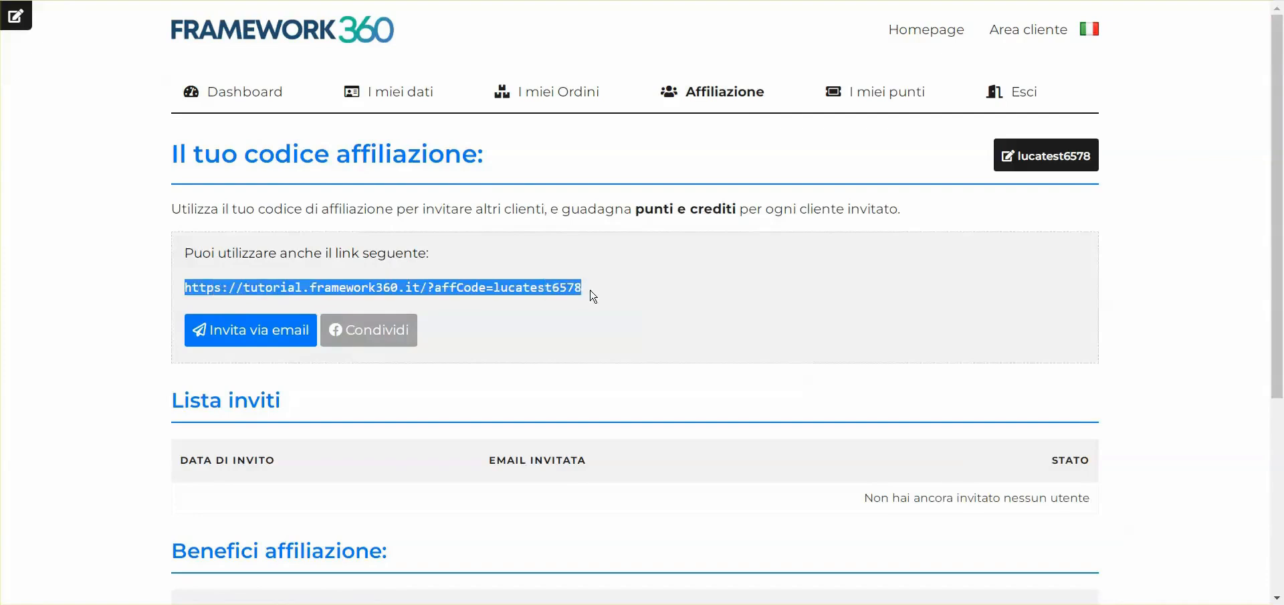
left_click(659, 292)
key("ctrl+shift+n")
key("ctrl+v")
key("Return")
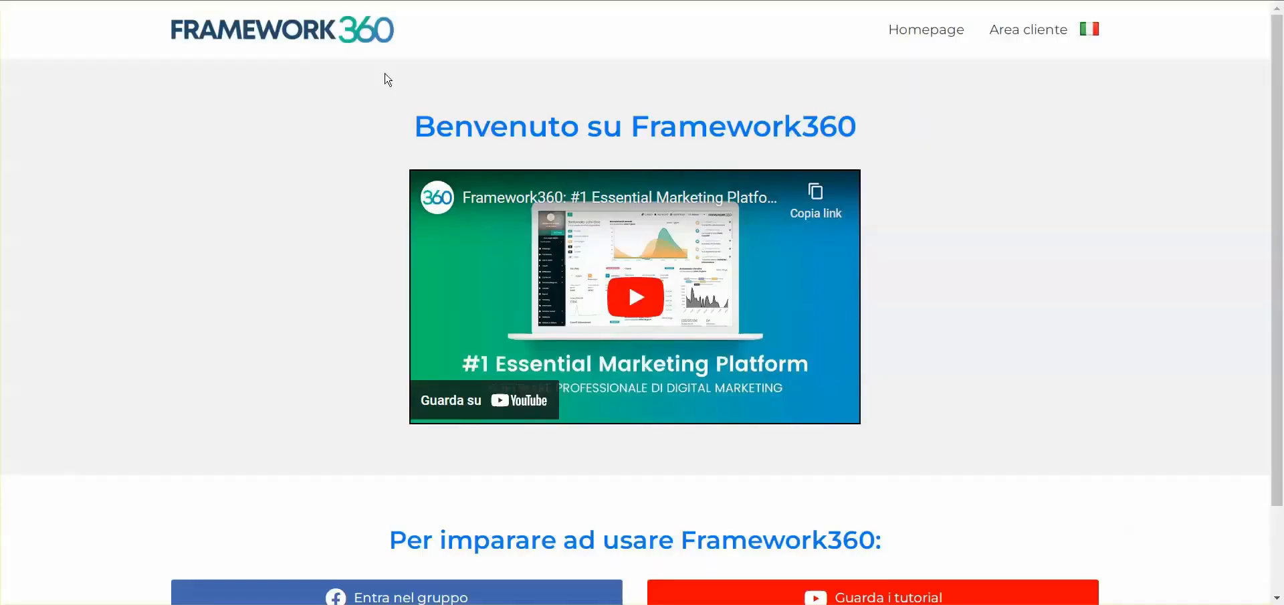
left_click(1007, 35)
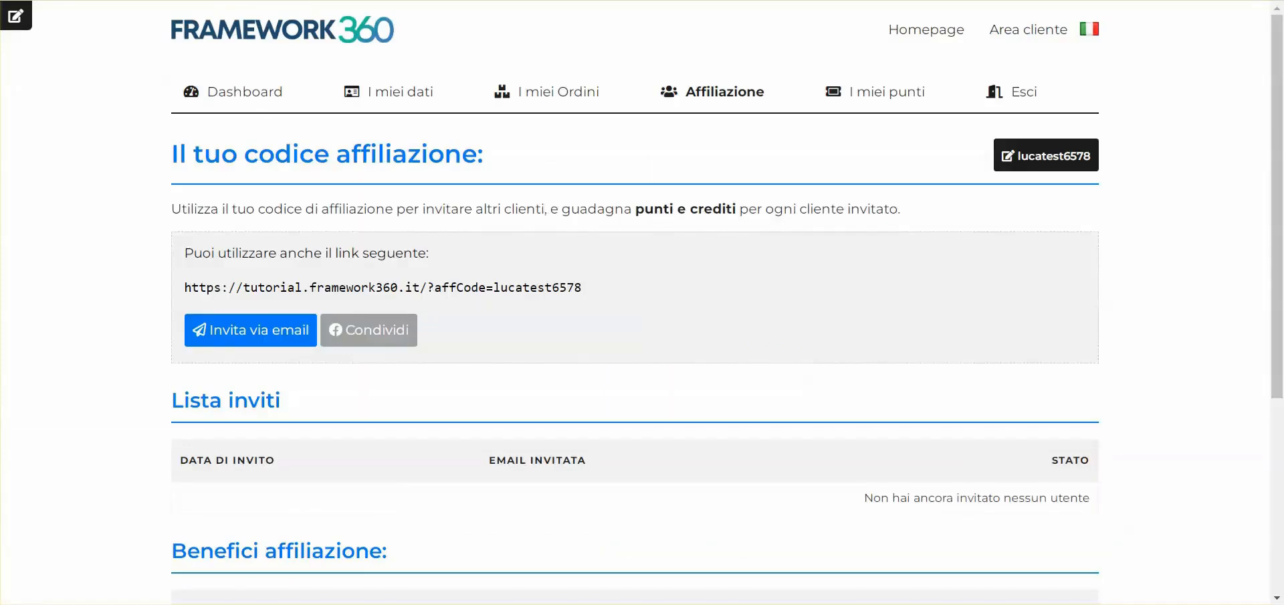
Review the rewards configured for the "Registrazione sul sito" objective in the plugin's Generali settings
left_click(286, 530)
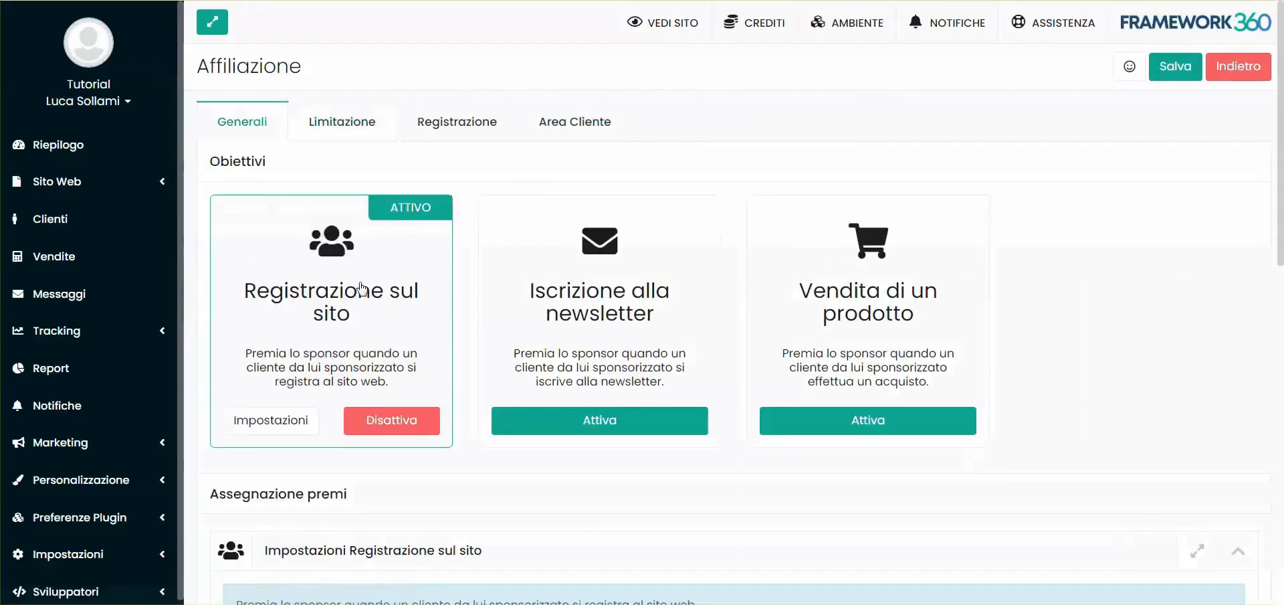
scroll(323, 294, "down", 7)
double_click(275, 294)
double_click(505, 298)
scroll(341, 199, "up", 6)
scroll(340, 201, "down", 4)
Start a new account in the incognito window, fill in the customer's name, e-mail, phone number and password, and accept privacy and promotions
left_click(127, 535)
left_click(220, 186)
type("Luca")
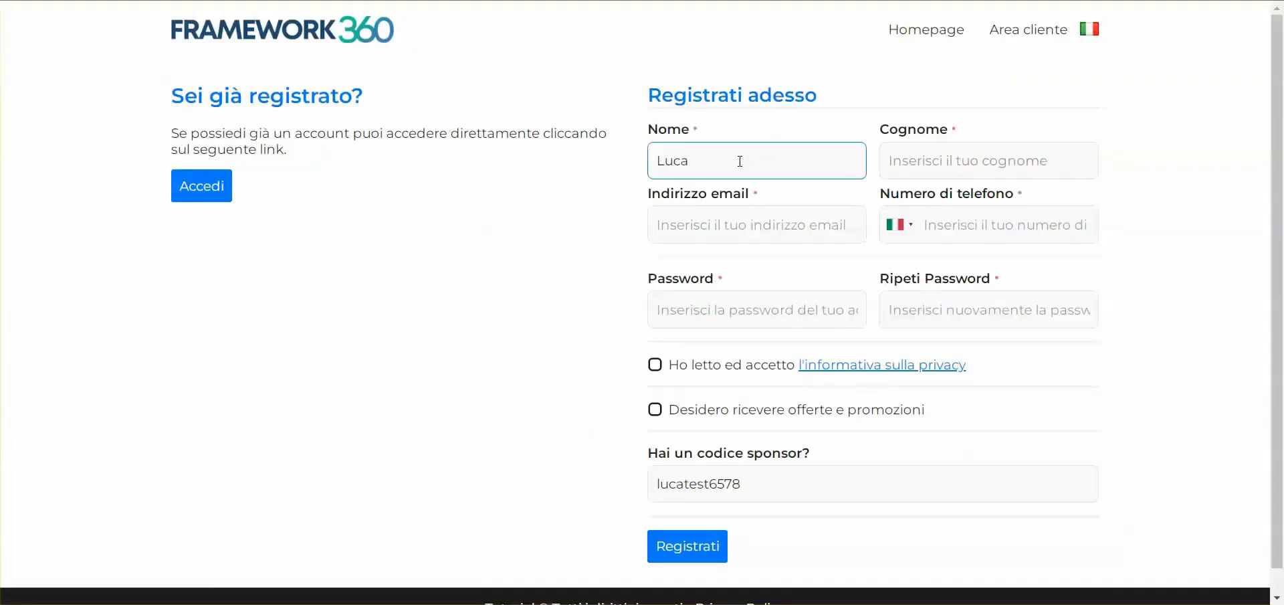
key("Tab")
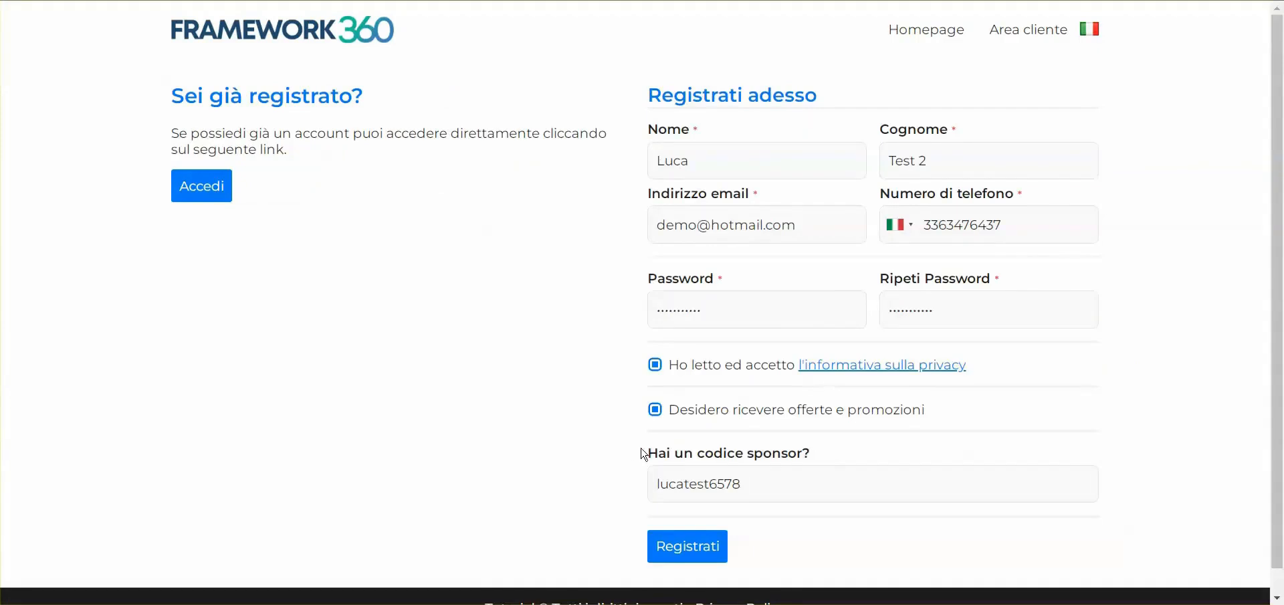
Examine the "Hai un codice sponsor?" field and its prefilled affiliate code in the registration form
left_click_drag(643, 453, 821, 459)
left_click(821, 458)
double_click(708, 493)
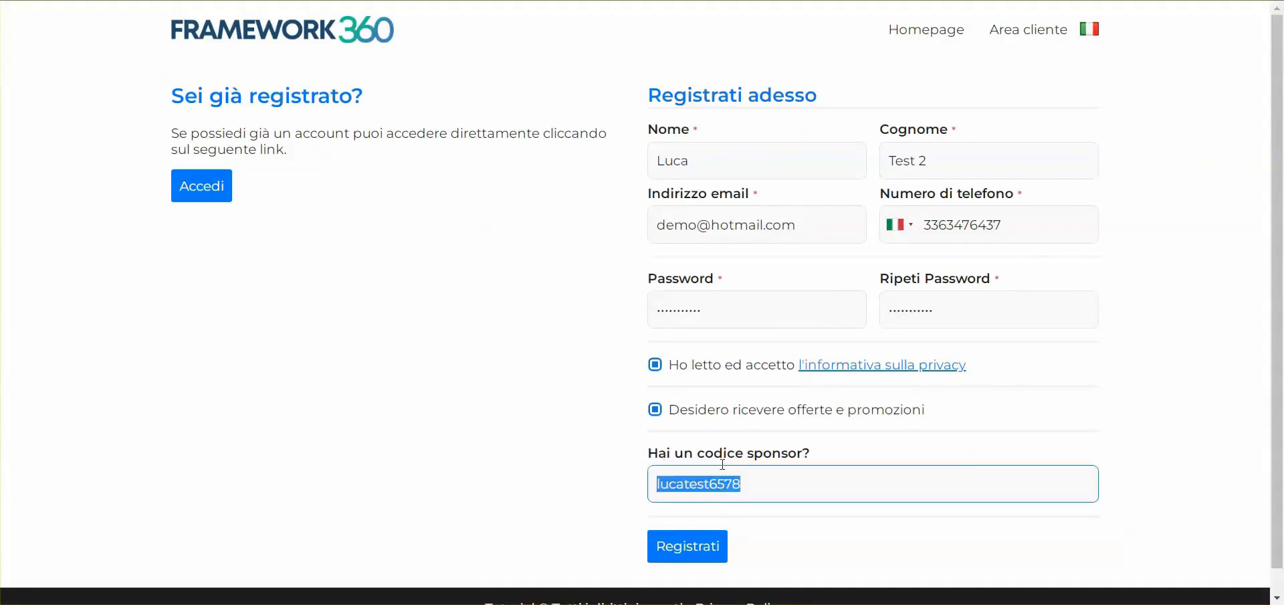
left_click(584, 477)
double_click(722, 490)
left_click(641, 476)
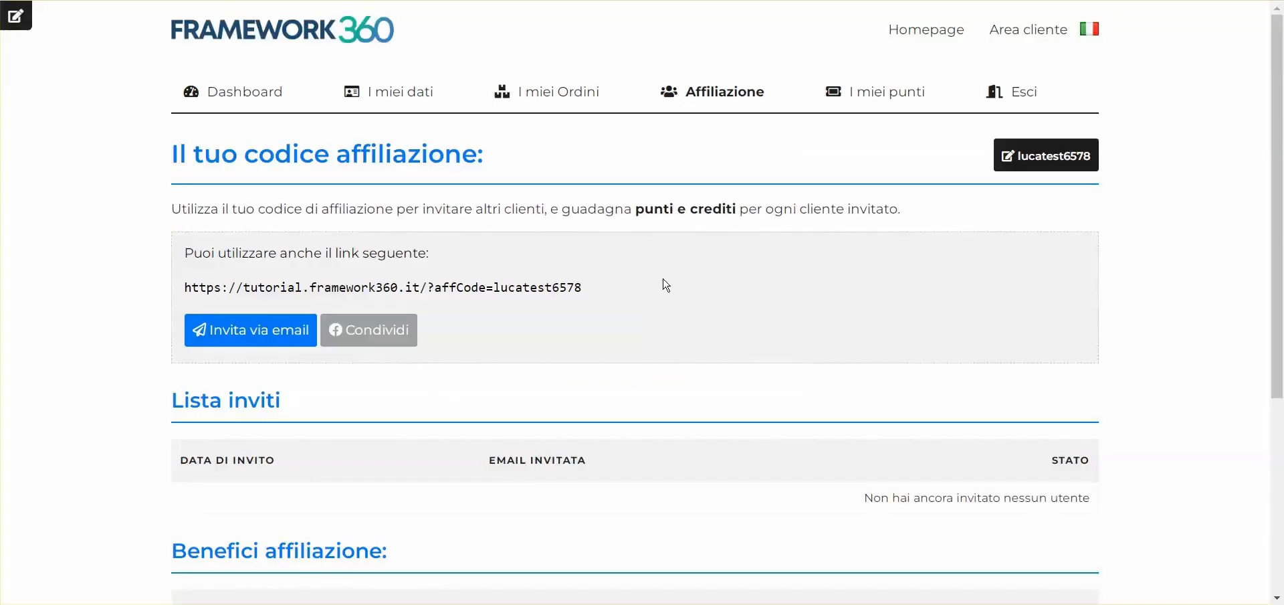
Check the Lista utenti sponsorizzati and the affiliation link on the sponsoring customer's Affiliazione page
scroll(666, 285, "down", 5)
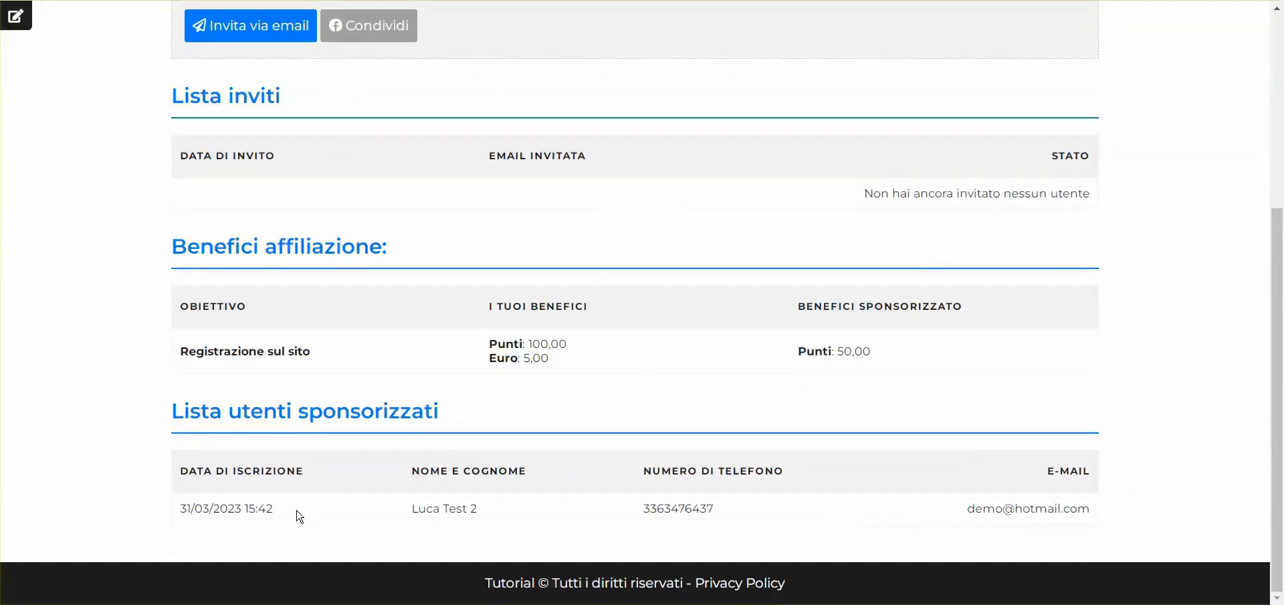
scroll(272, 222, "up", 5)
left_click_drag(149, 179, 182, 289)
left_click(608, 289)
left_click(635, 295)
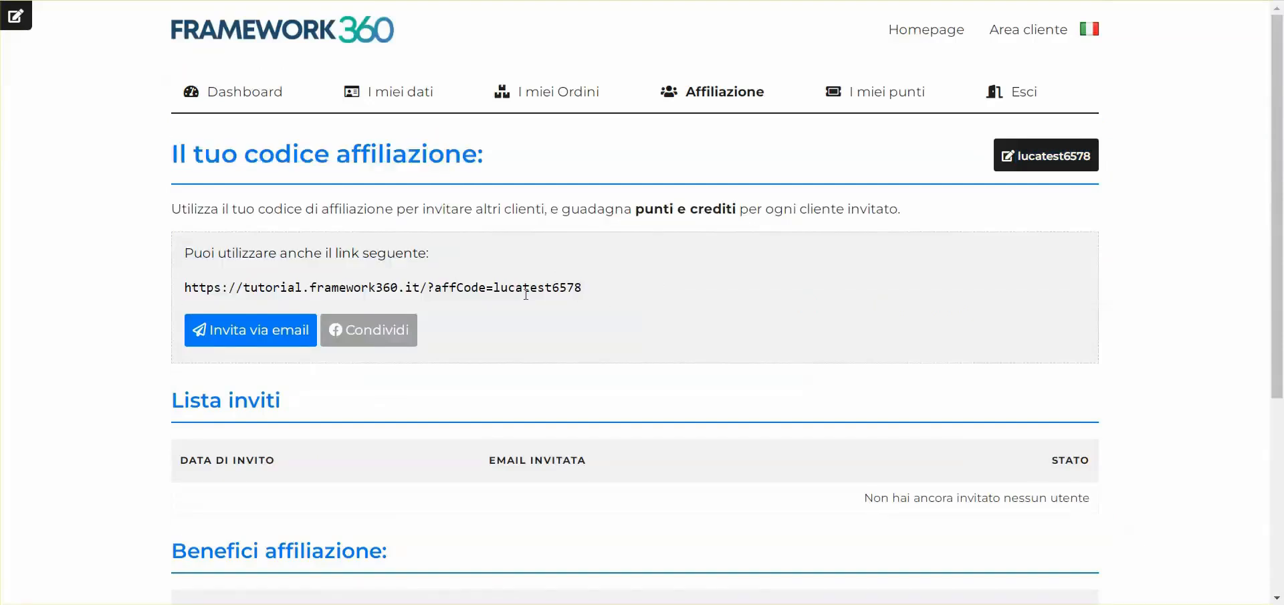
Examine the sponsored customer's name, phone number and e-mail under Lista utenti sponsorizzati on the sponsor's Affiliazione page
scroll(639, 293, "down", 5)
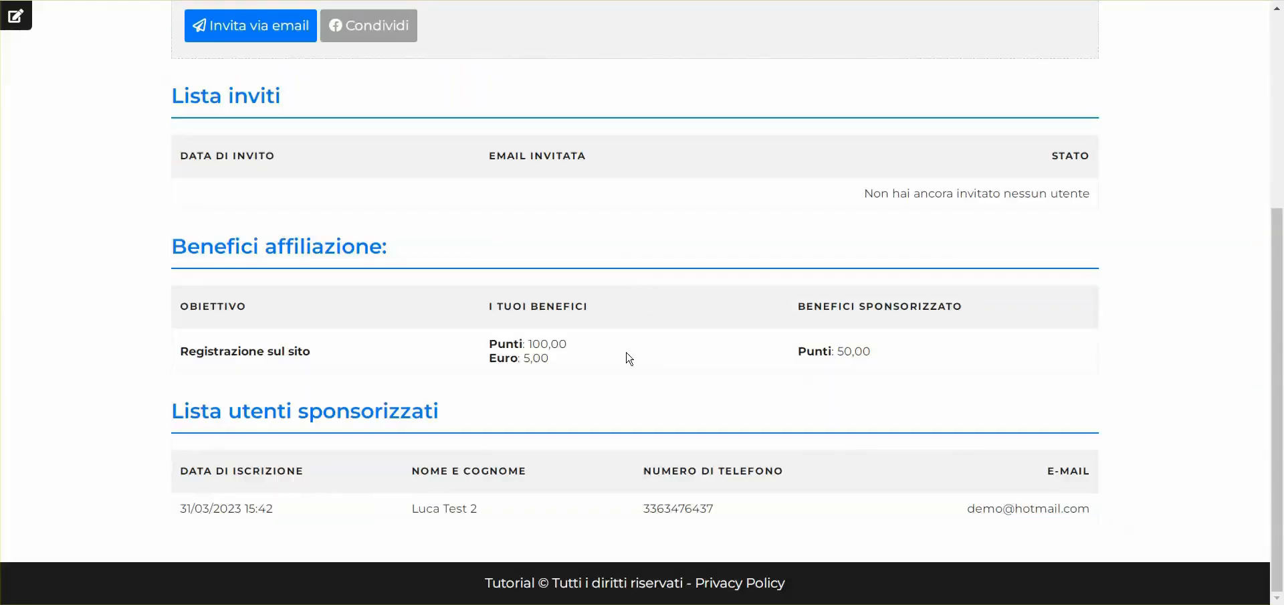
left_click_drag(170, 420, 181, 512)
left_click_drag(404, 510, 510, 510)
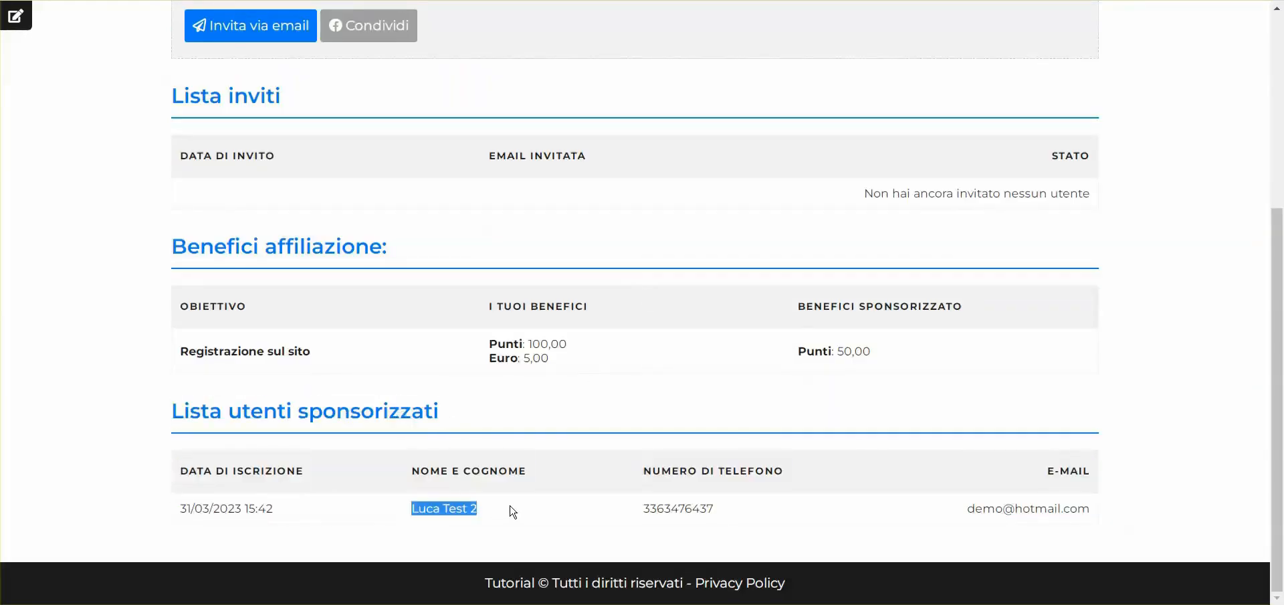
double_click(654, 508)
double_click(978, 525)
left_click(902, 479)
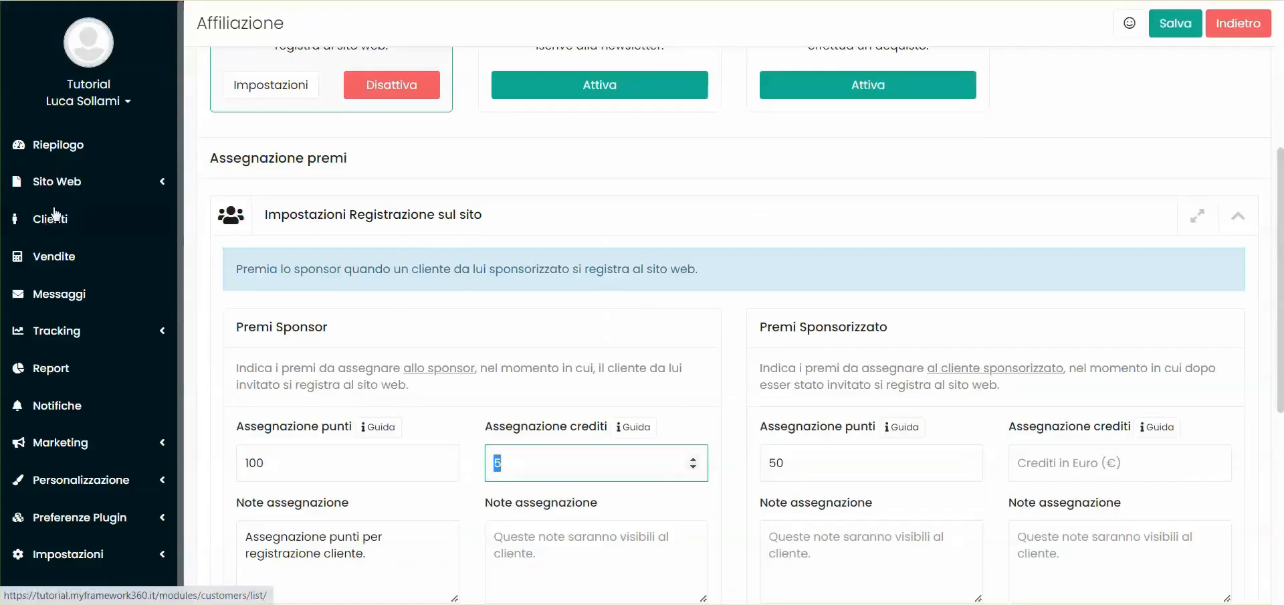
Check the affiliate details of the registered customers in the back office's Clienti list and open the sponsoring customer's record
left_click(56, 222)
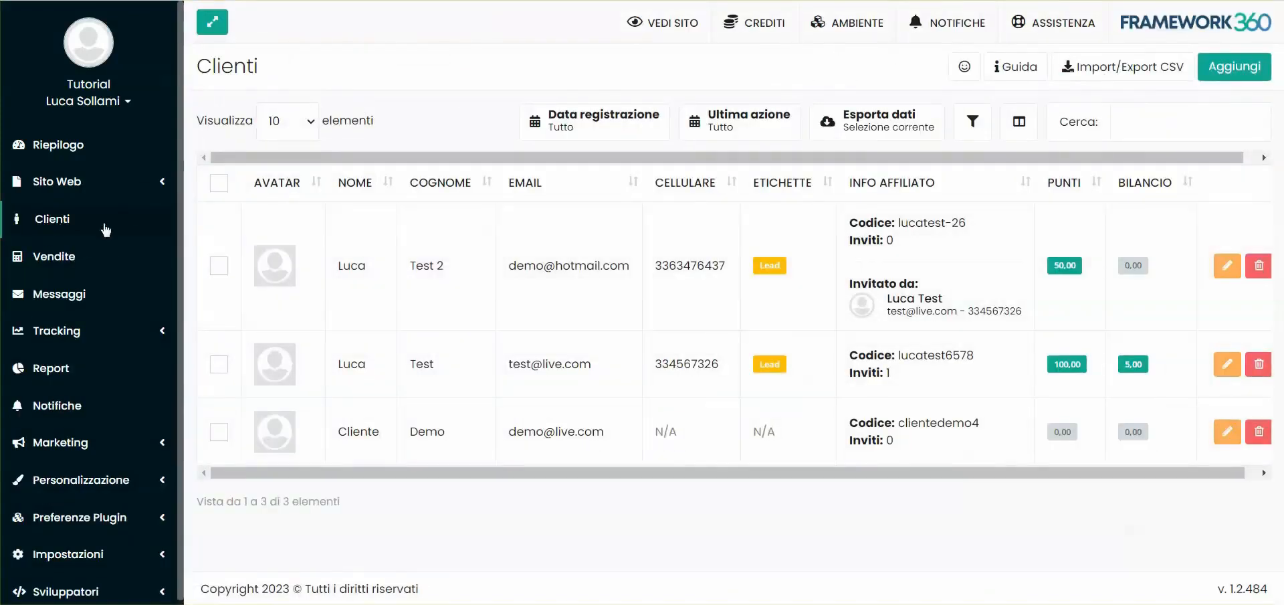
left_click(450, 362)
left_click(597, 383)
double_click(891, 368)
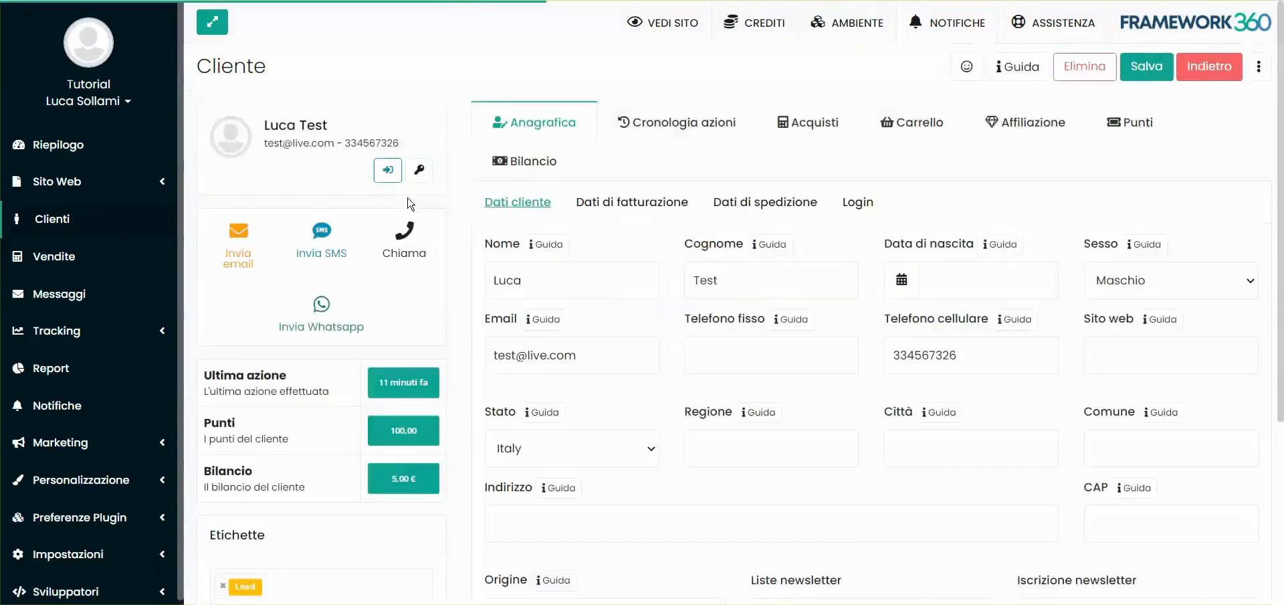
Review the affiliate code, the Sponsorizzato da options and the Clienti invitati list in the sponsoring customer's Affiliazione data
left_click(1013, 123)
scroll(571, 355, "down", 5)
scroll(513, 268, "up", 3)
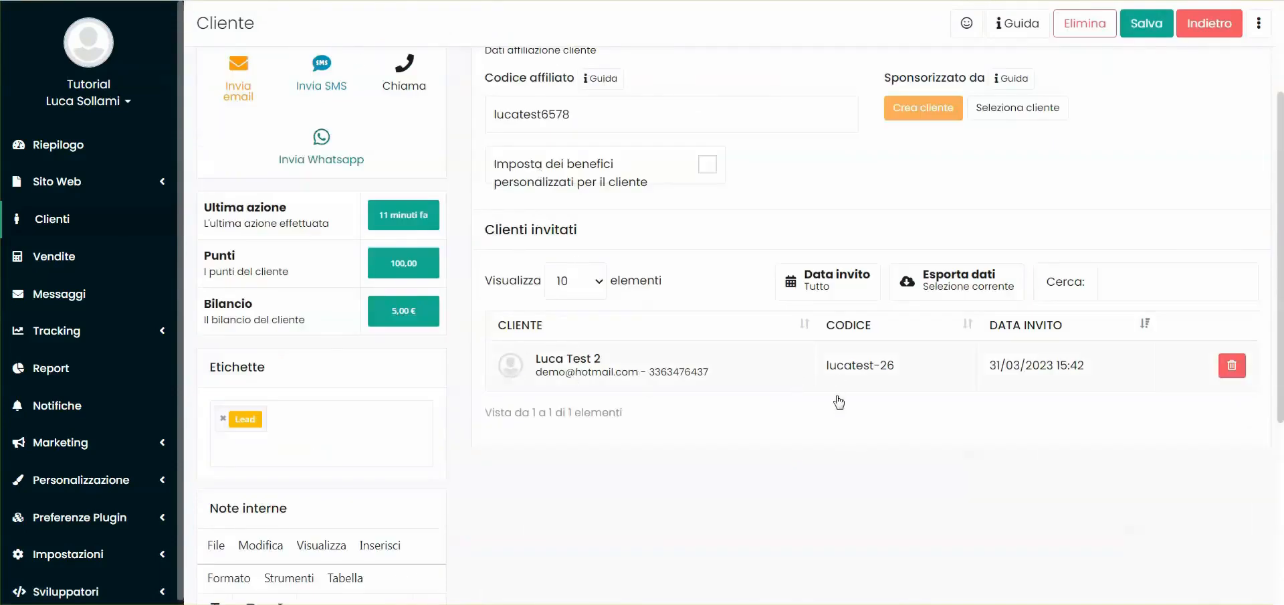
scroll(847, 371, "up", 3)
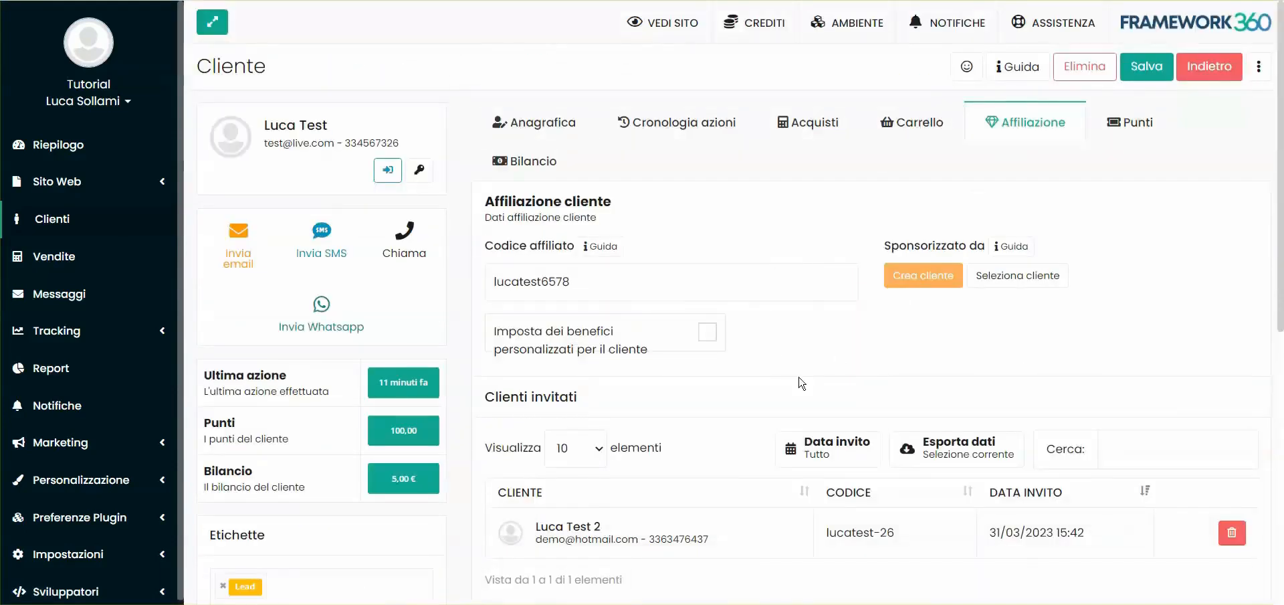
scroll(823, 337, "down", 4)
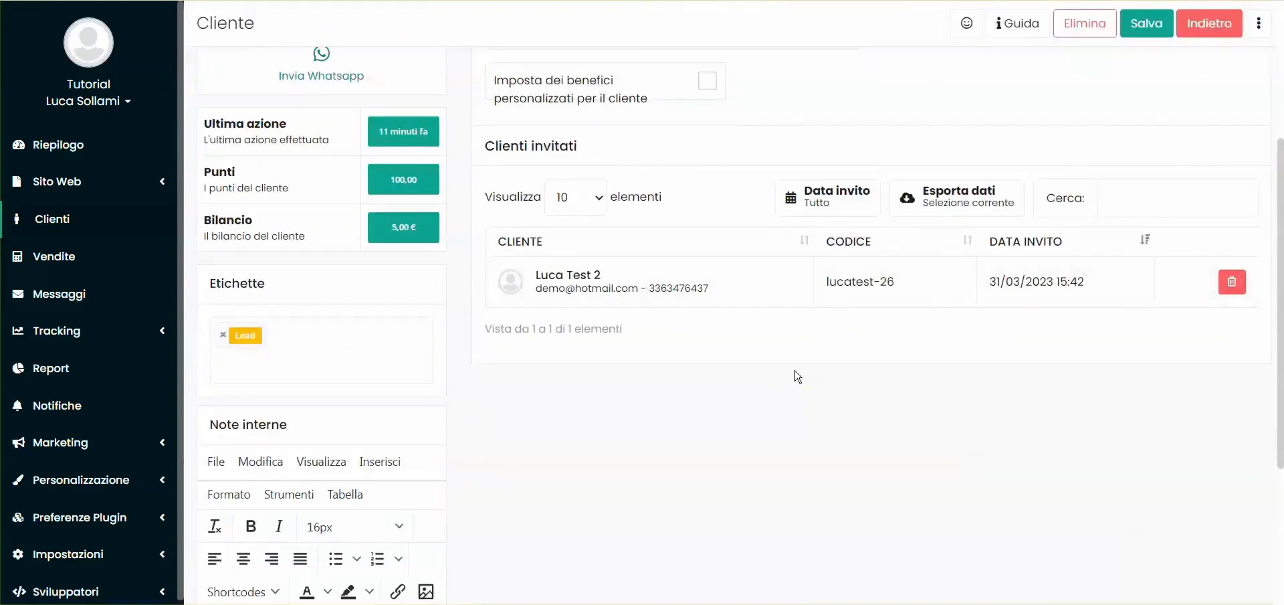
scroll(797, 361, "up", 4)
double_click(543, 281)
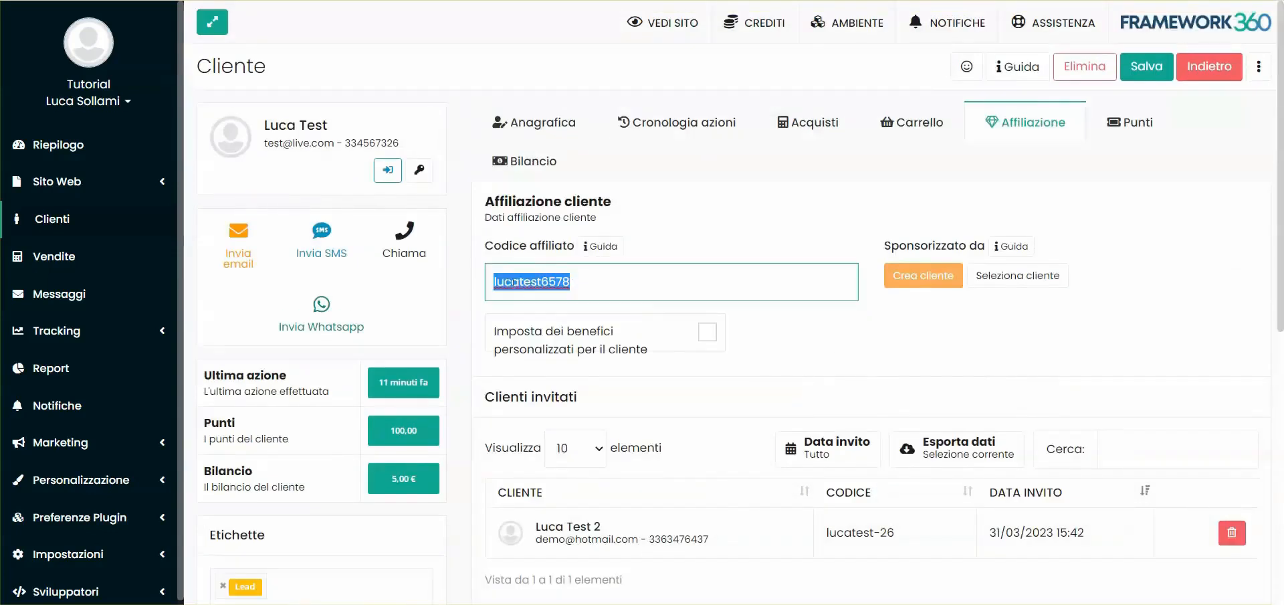
left_click(914, 247)
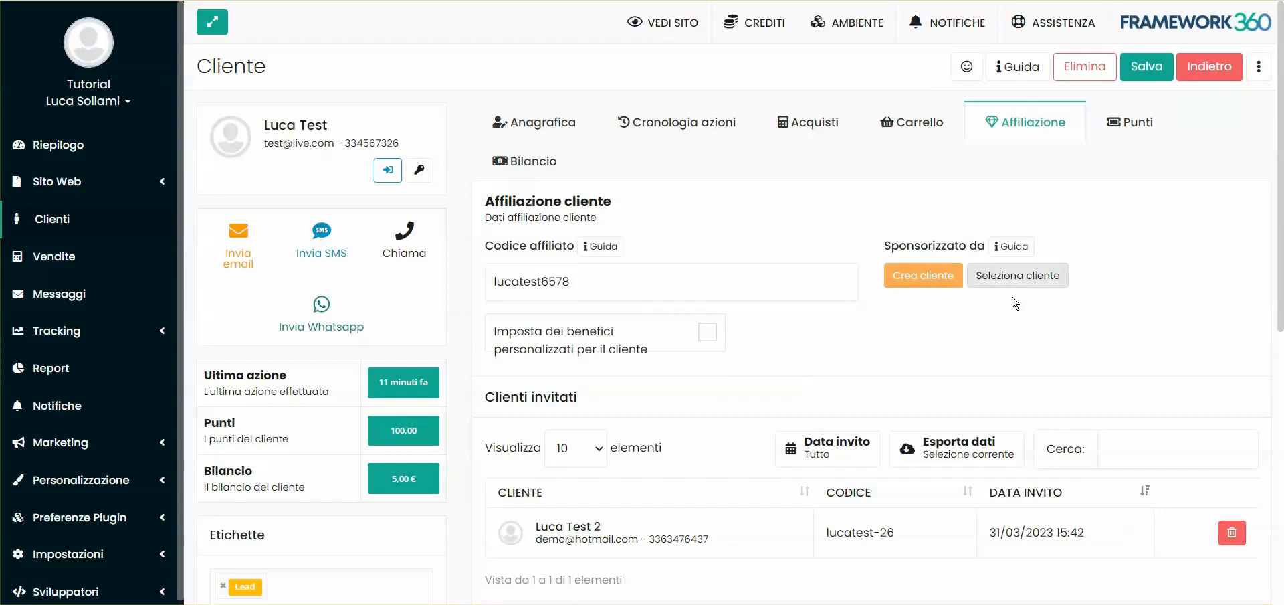
Enable "Imposta dei benefici personalizzati per il cliente" for the sponsoring customer and look over the Benefici personalizzati objectives
left_click(580, 339)
scroll(815, 334, "down", 5)
scroll(920, 323, "up", 3)
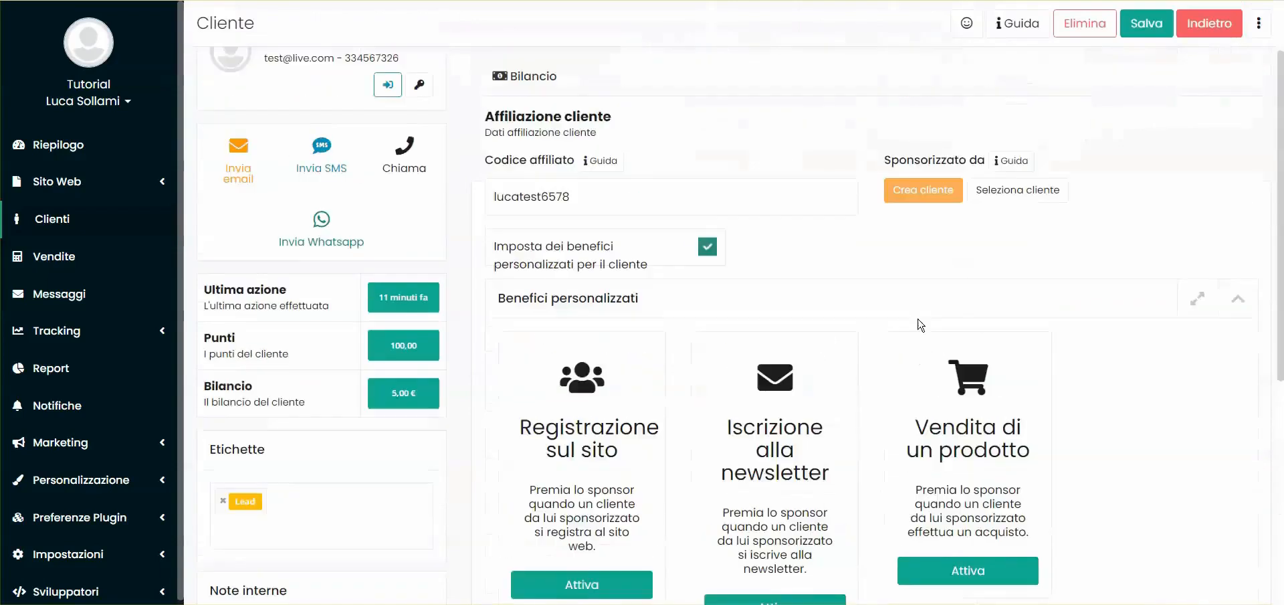
scroll(803, 314, "down", 3)
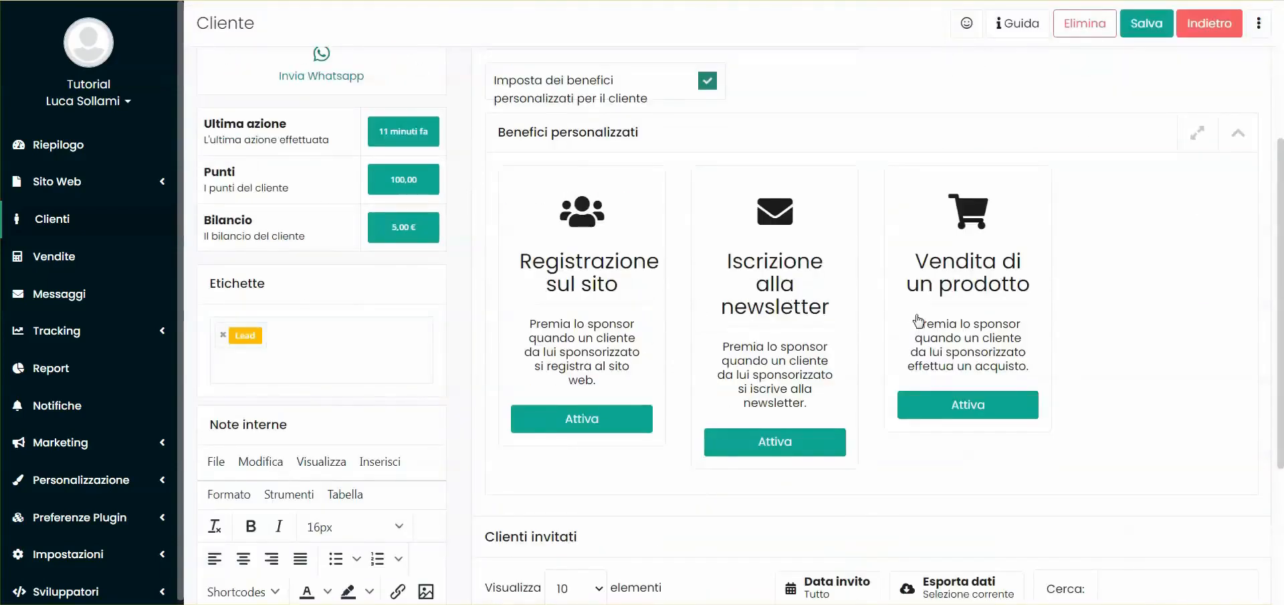
scroll(775, 274, "up", 4)
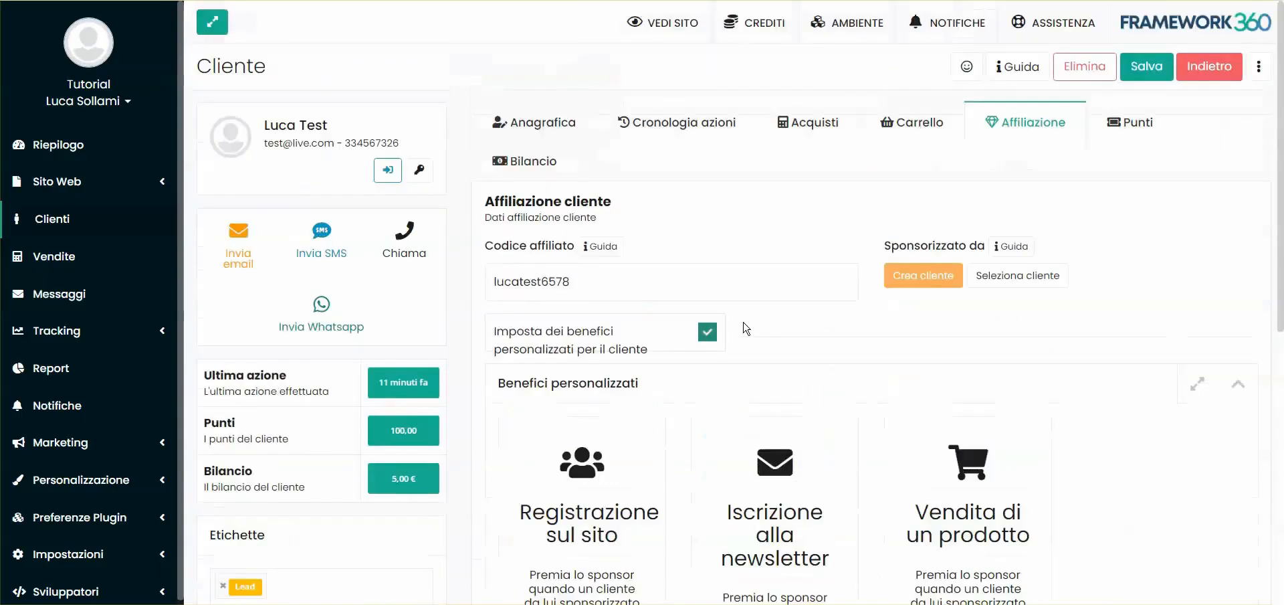
scroll(740, 325, "down", 6)
scroll(705, 284, "up", 2)
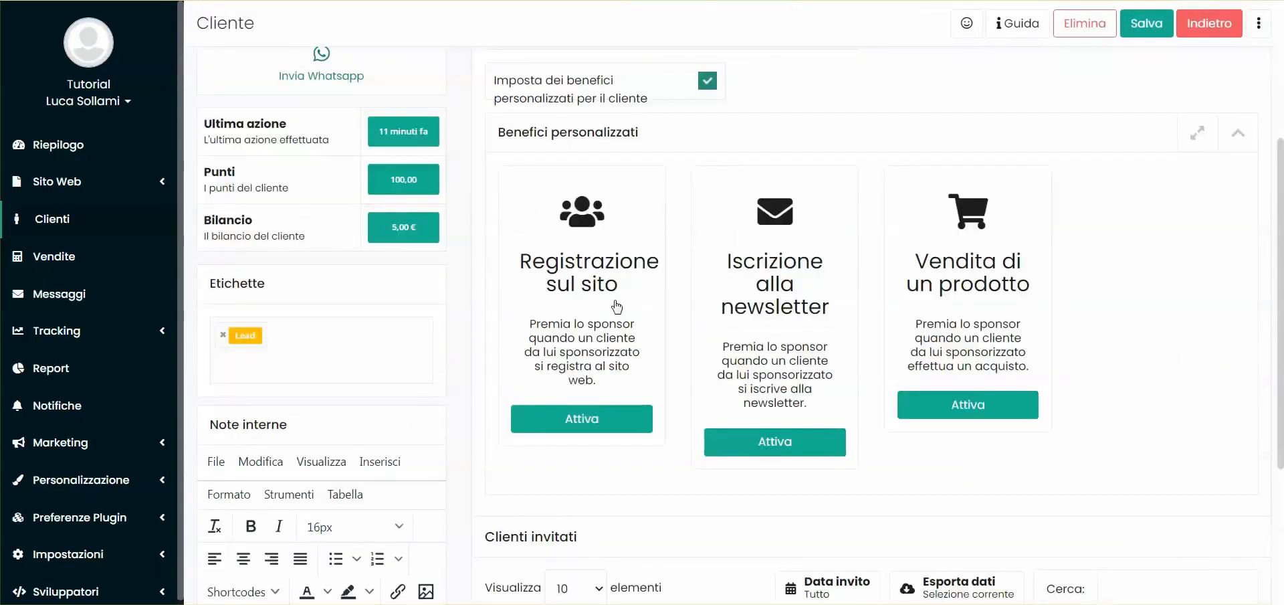
scroll(633, 275, "up", 3)
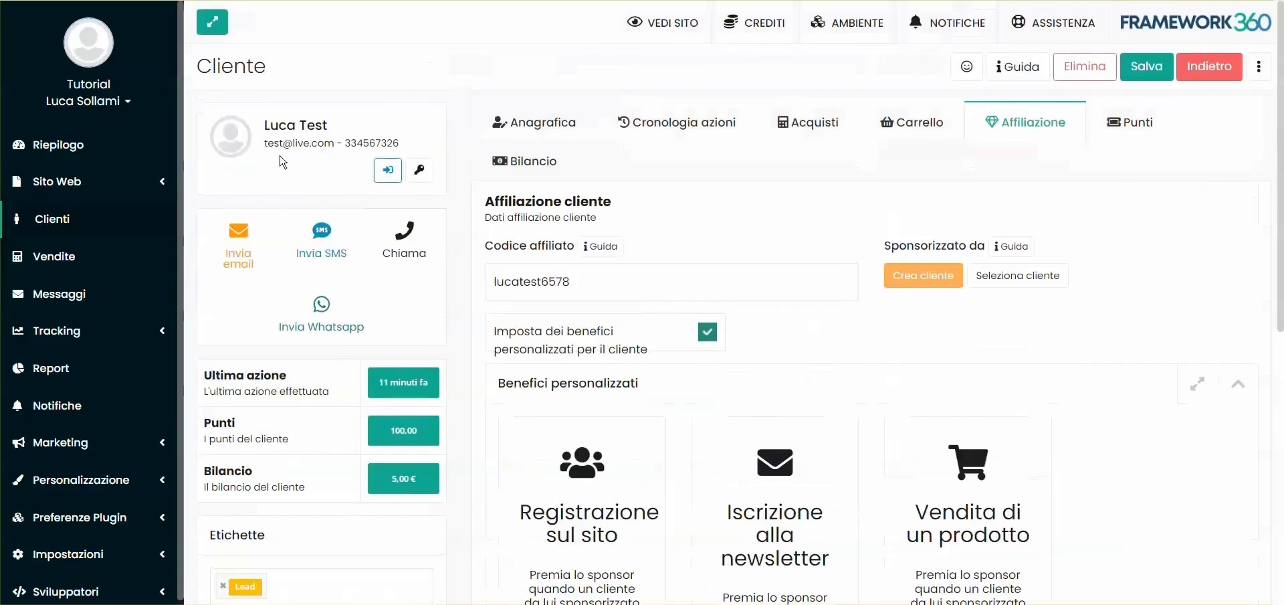
scroll(805, 239, "down", 3)
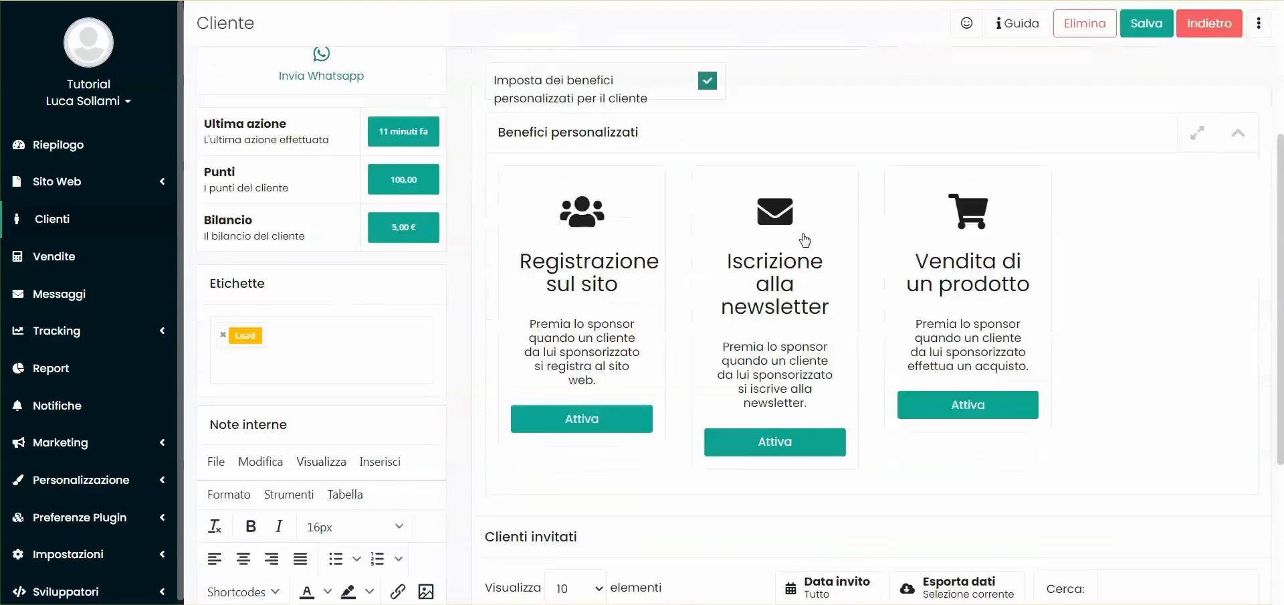
Activate the customer's personalised "Vendita di un prodotto" objective, view its reward settings and deactivate it again
left_click(963, 404)
scroll(635, 308, "down", 8)
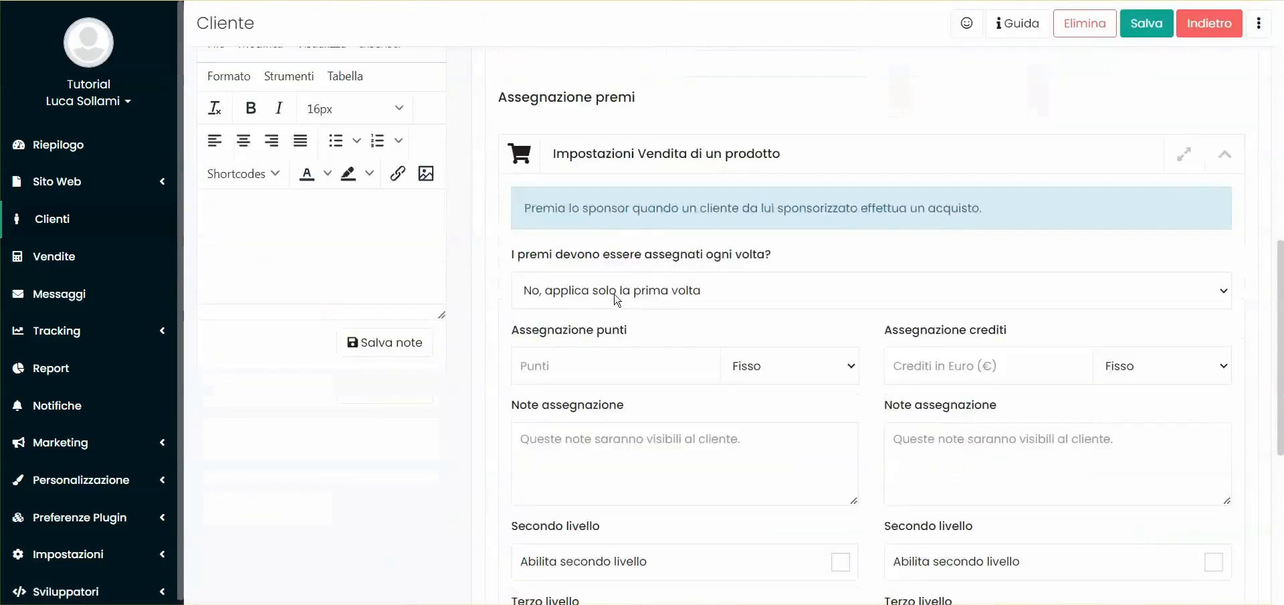
scroll(869, 301, "up", 8)
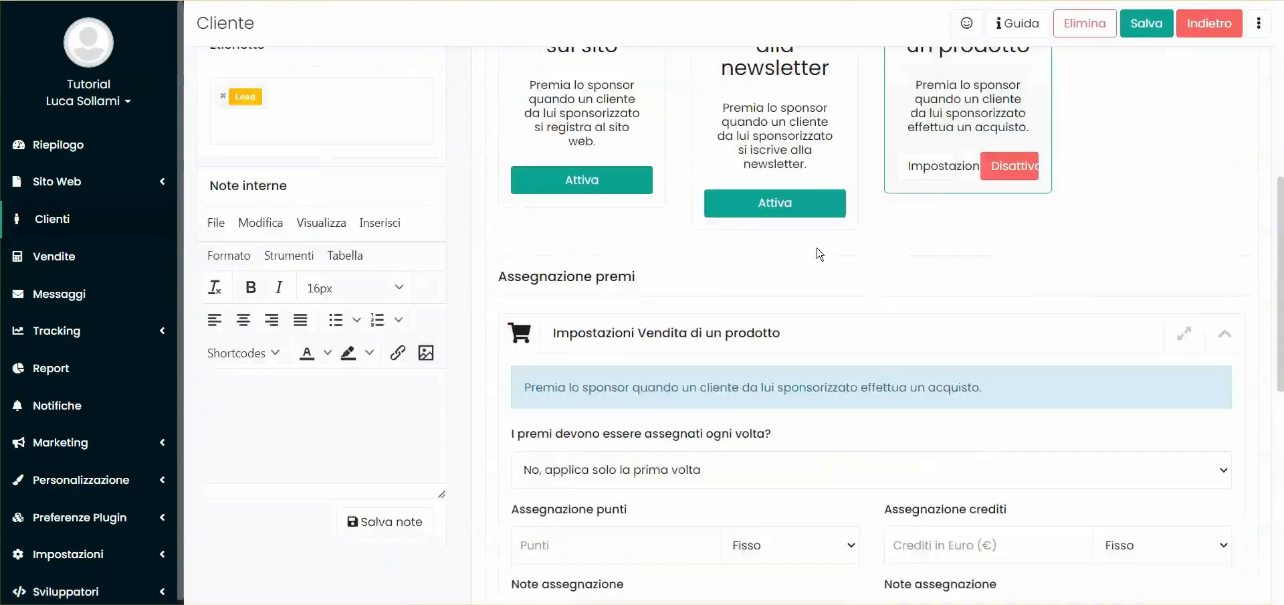
left_click(1020, 401)
Review the sponsoring customer's Bilancio operations in the back office and the points history under I miei punti in the customer area
scroll(1103, 285, "up", 4)
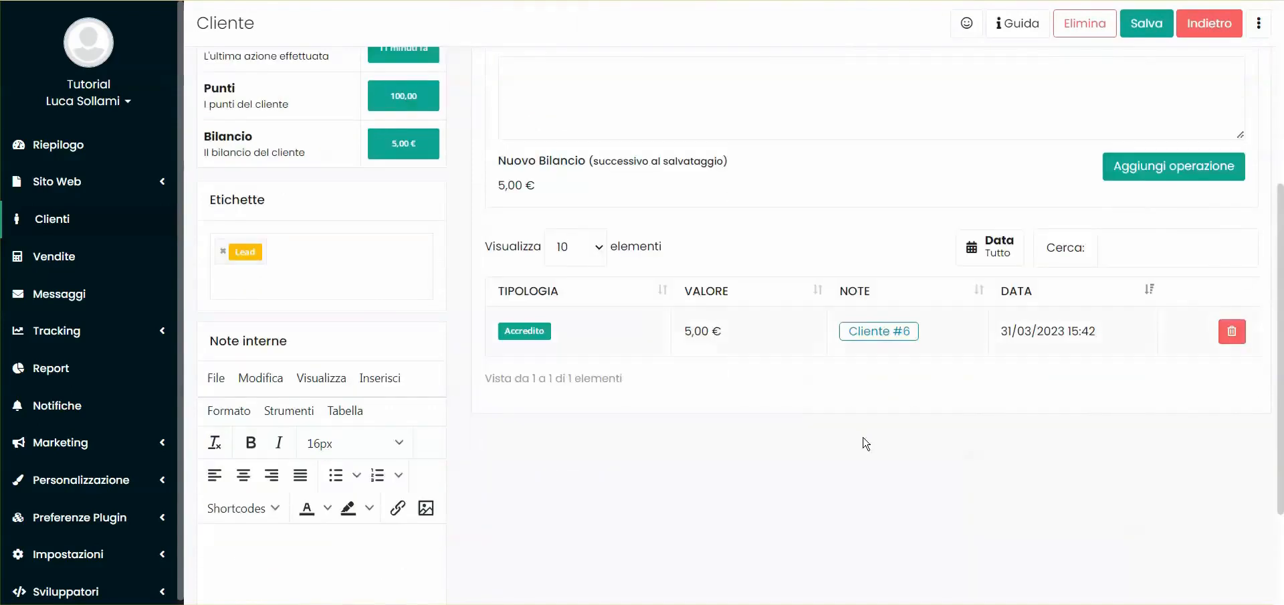
scroll(609, 251, "up", 3)
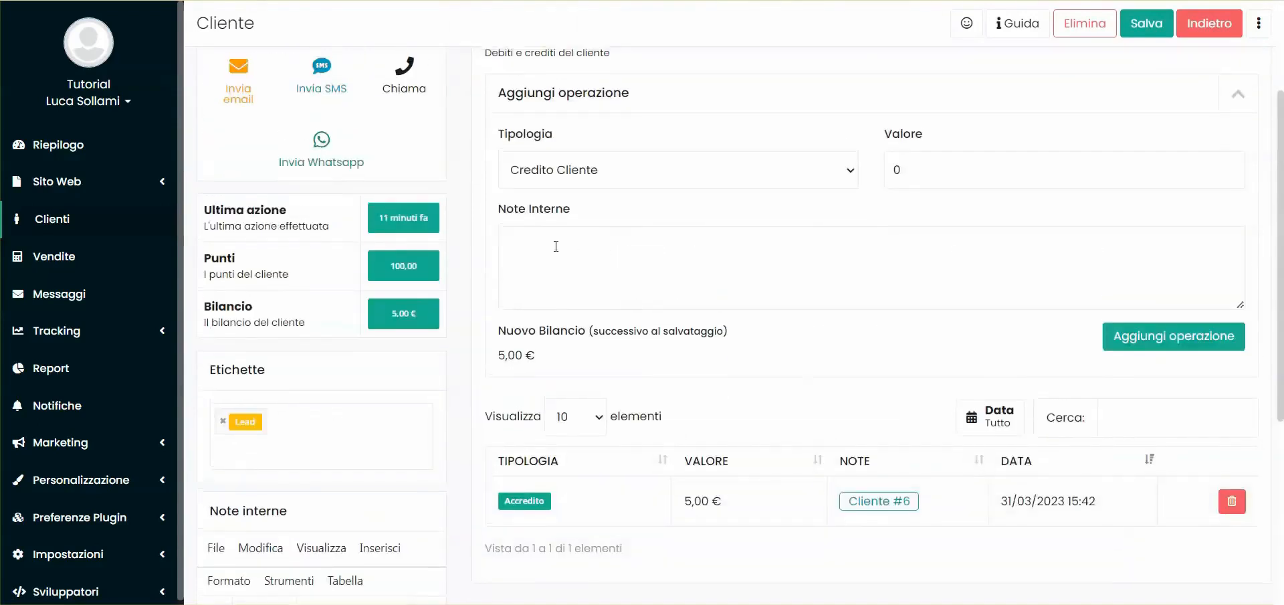
scroll(555, 246, "up", 3)
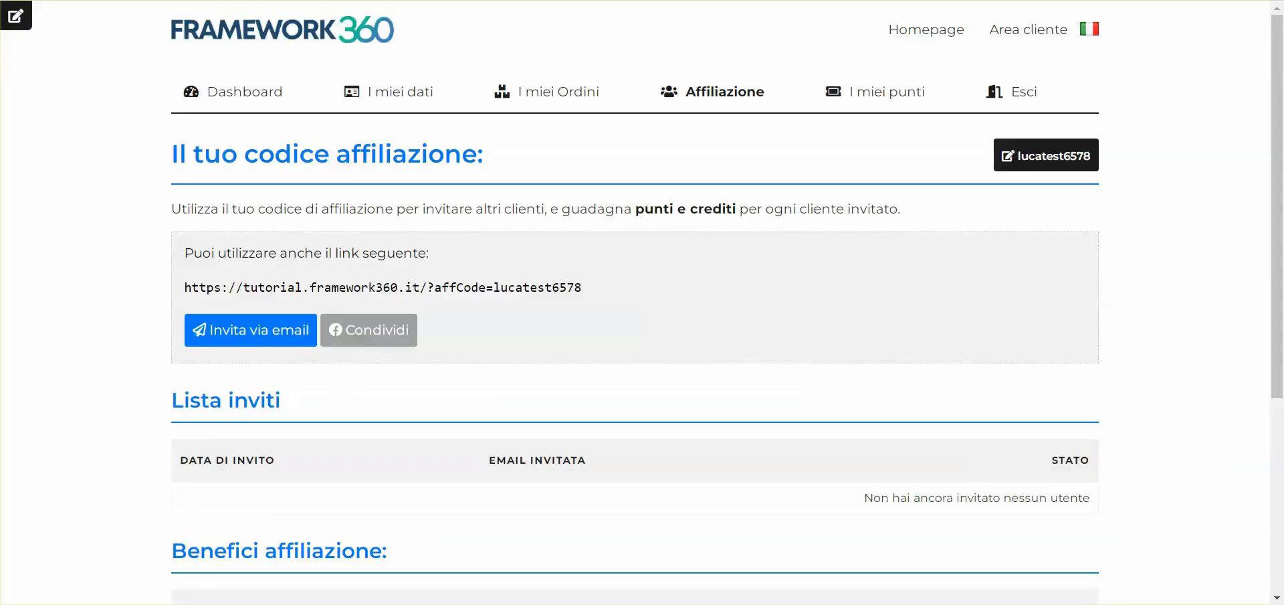
left_click(881, 92)
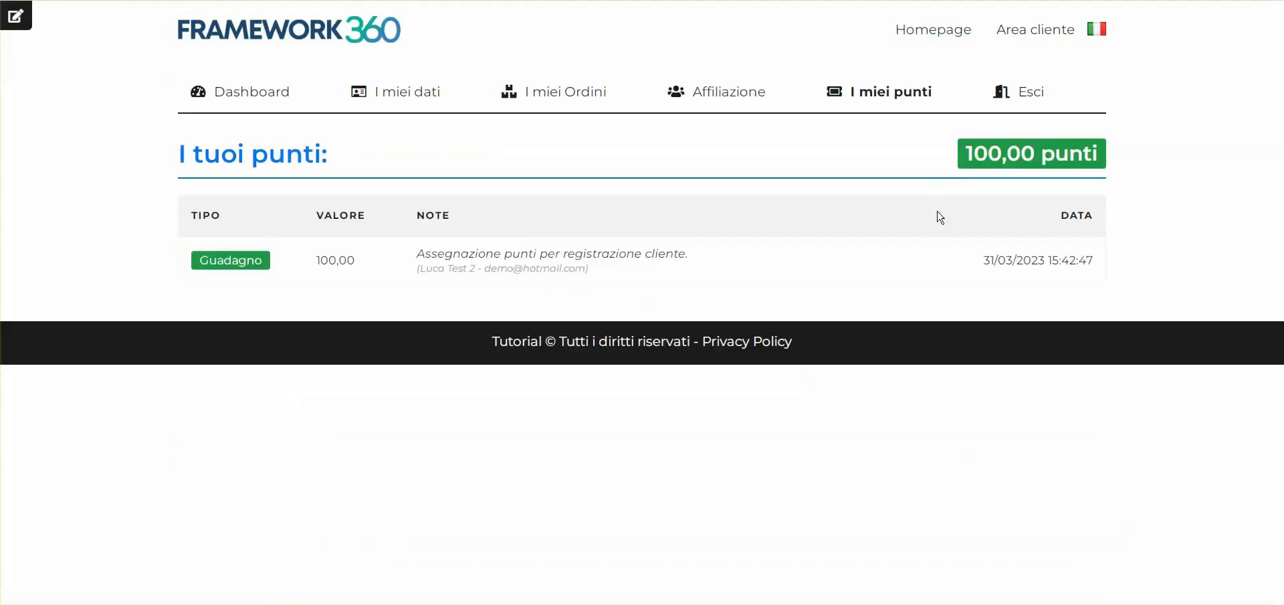